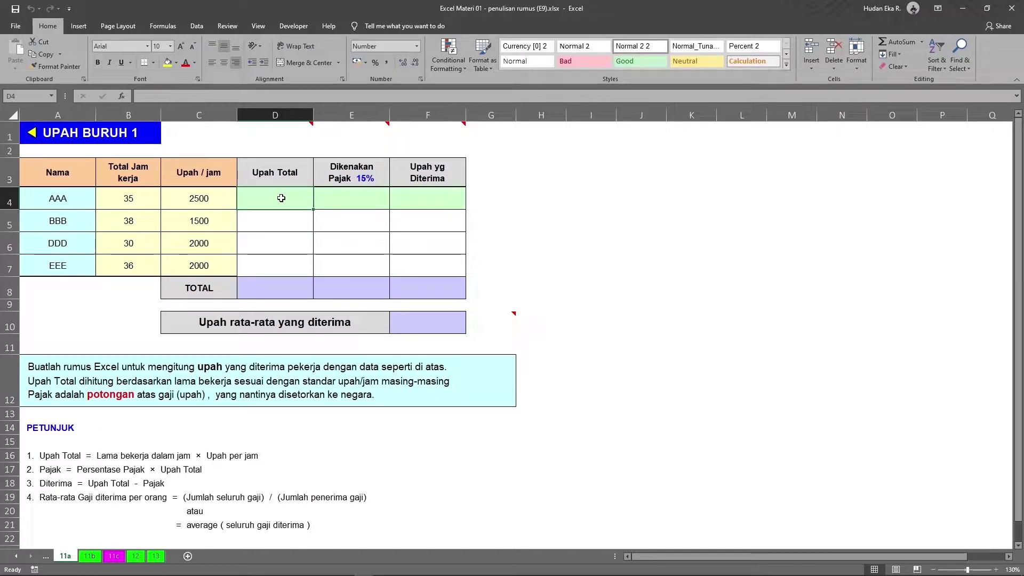
Step: Fill Upah Total with =C4*B4 for each worker: 87.500, 57.000, 60.000 and 72.000
{"action": "type", "text": "="}
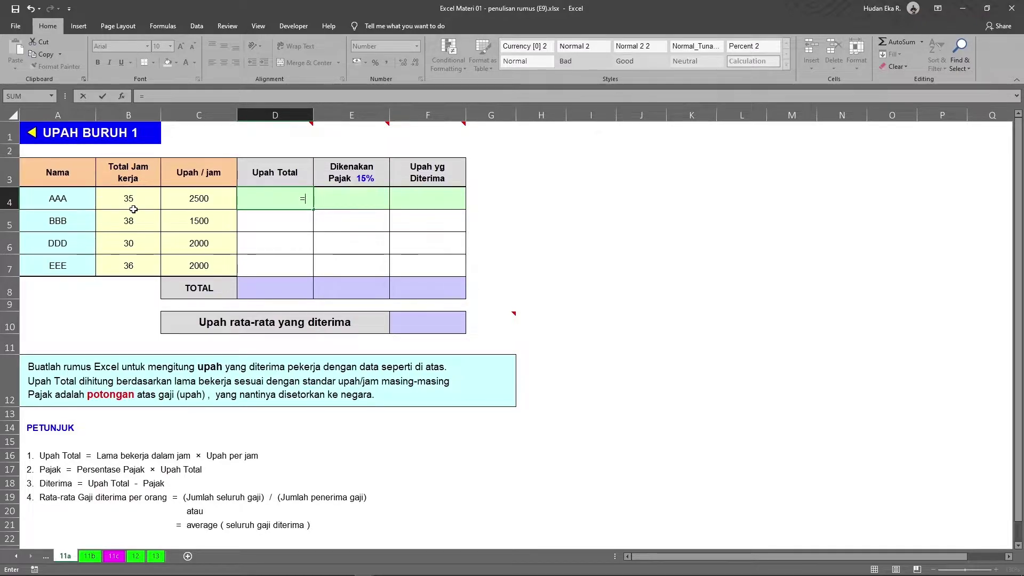
{"action": "left_click", "coordinate": [203, 196]}
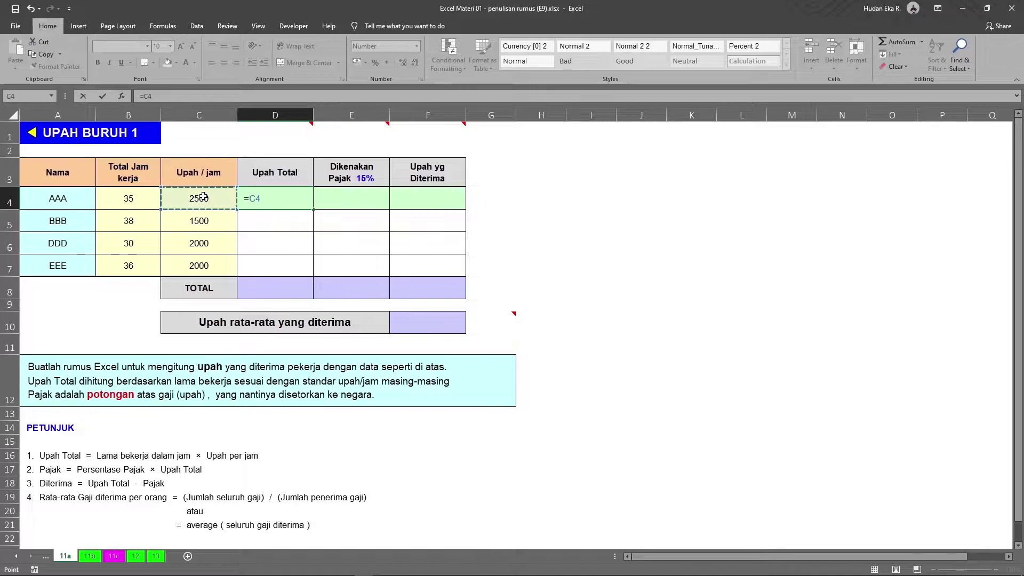
{"action": "type", "text": "*"}
{"action": "left_click", "coordinate": [128, 200]}
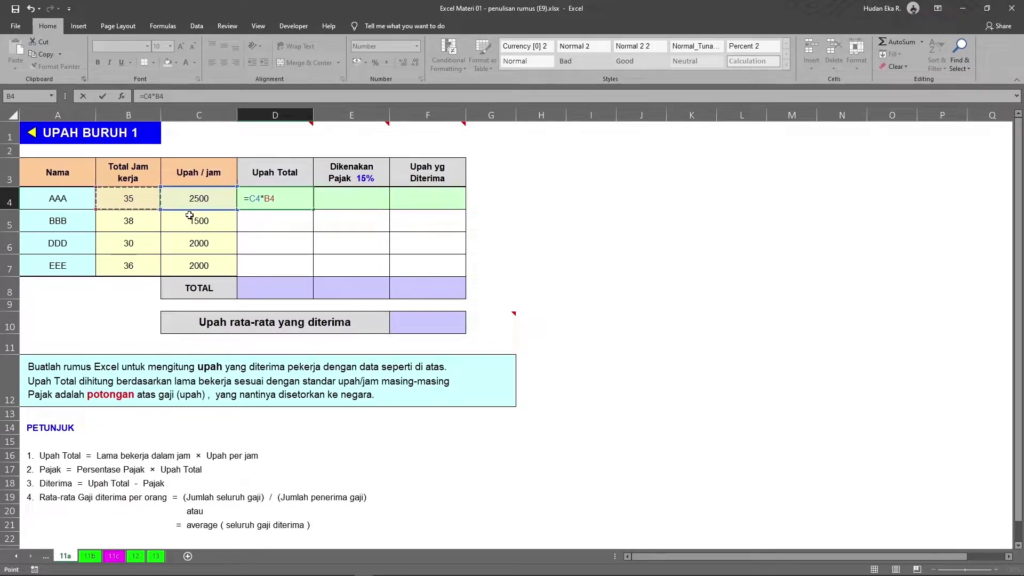
{"action": "key", "text": "Return"}
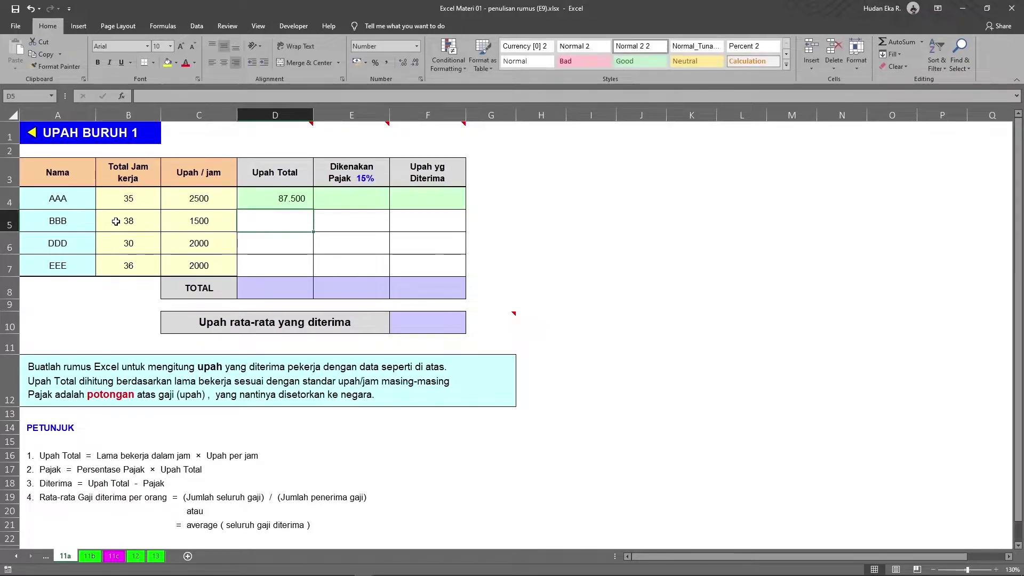
{"action": "left_click", "coordinate": [284, 200]}
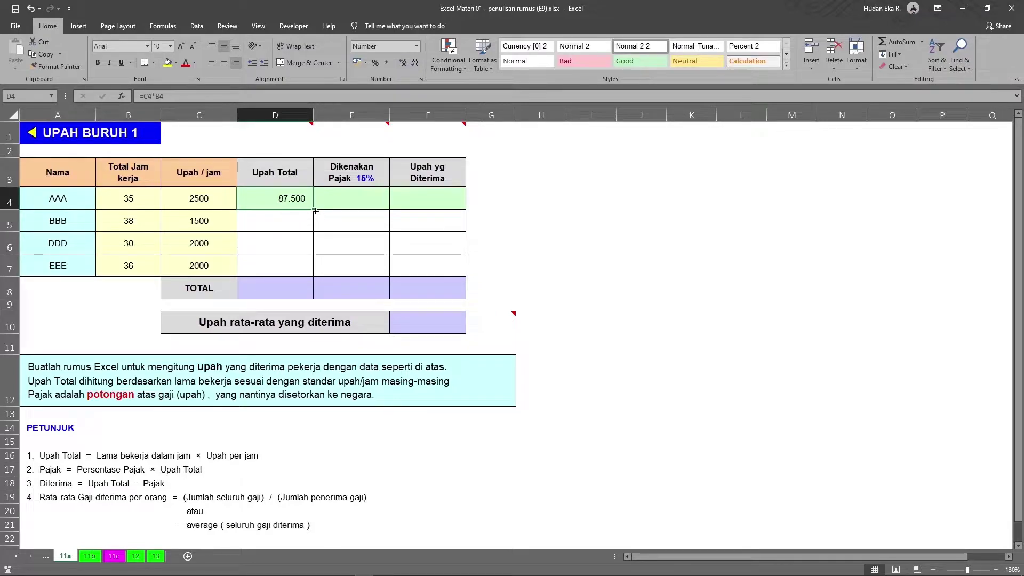
{"action": "left_click_drag", "start_coordinate": [314, 210], "coordinate": [279, 291]}
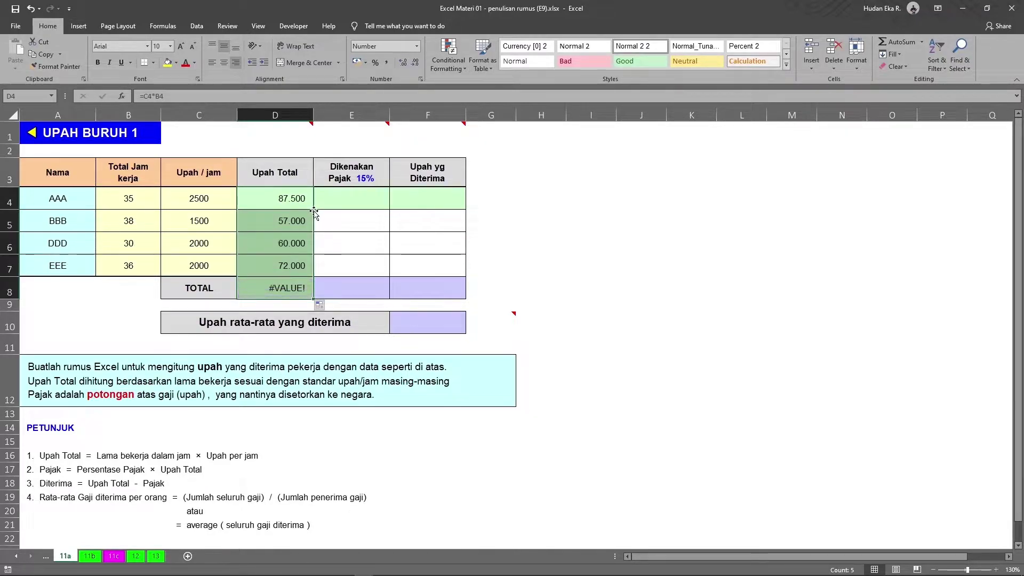
Step: AutoSum the Upah Total column in the TOTAL row to 276.500
{"action": "left_click", "coordinate": [278, 288]}
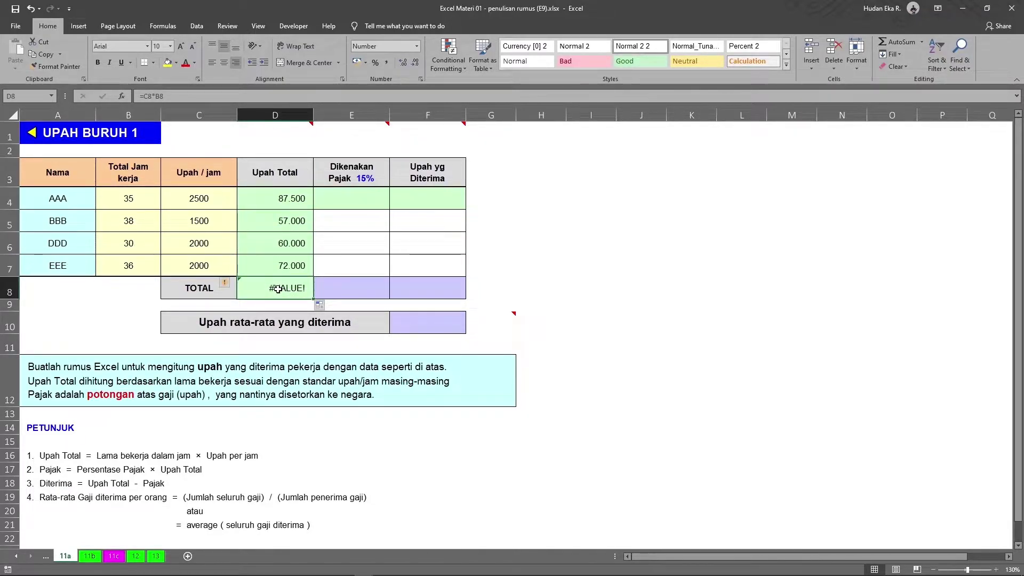
{"action": "key", "text": "alt+equal"}
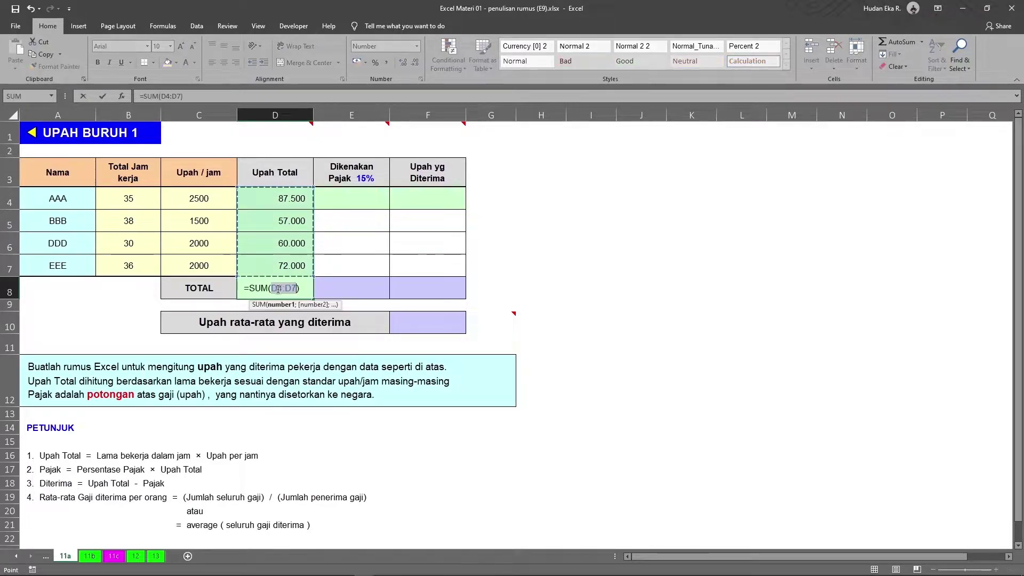
{"action": "key", "text": "Return"}
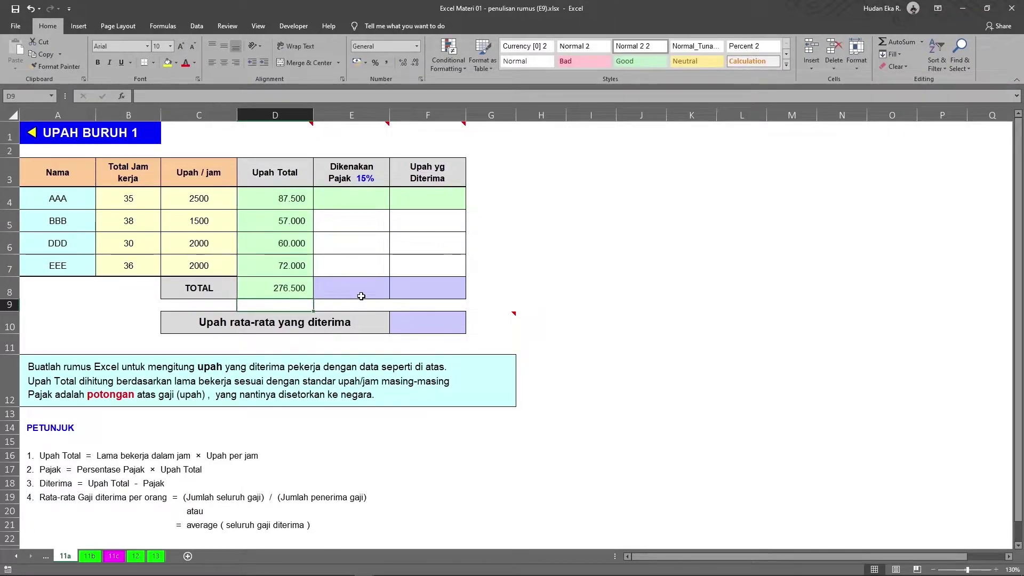
{"action": "left_click", "coordinate": [343, 199]}
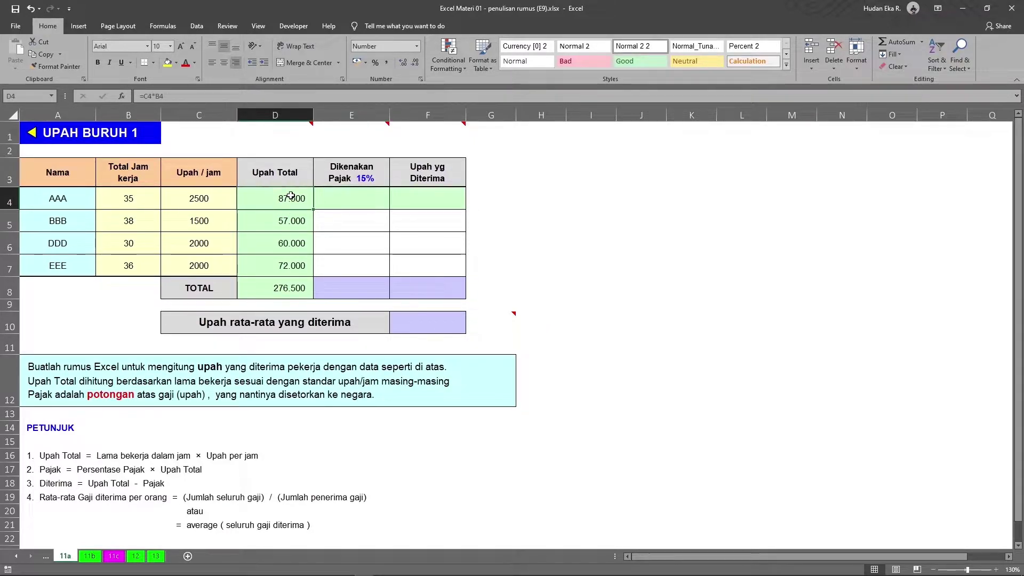
Step: Enter =D4*15% in E4 and fill it down: 13.125, 8.550, 9.000 and 10.800
{"action": "type", "text": "="}
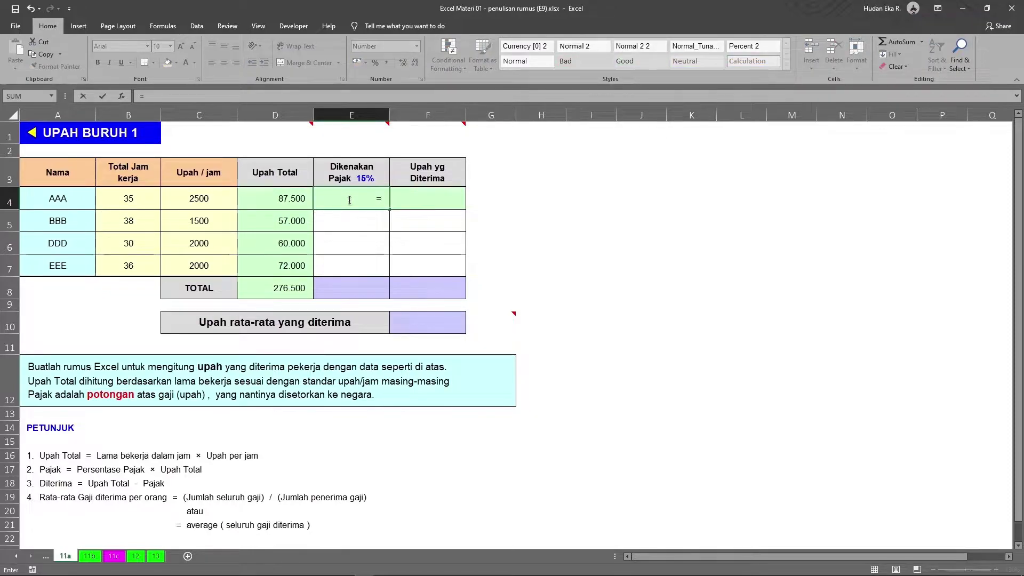
{"action": "left_click", "coordinate": [278, 203]}
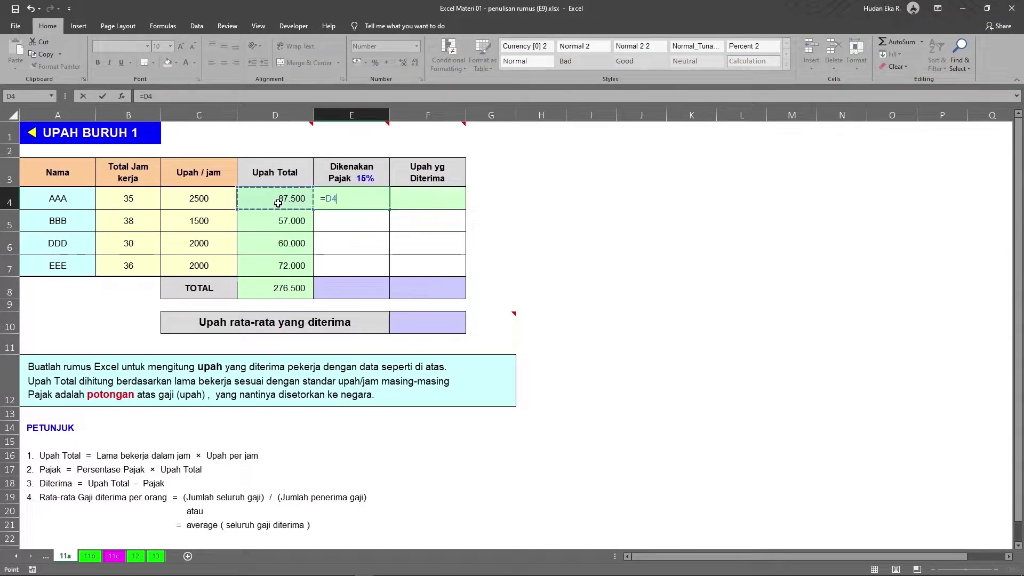
{"action": "type", "text": "*1"}
{"action": "type", "text": "5"}
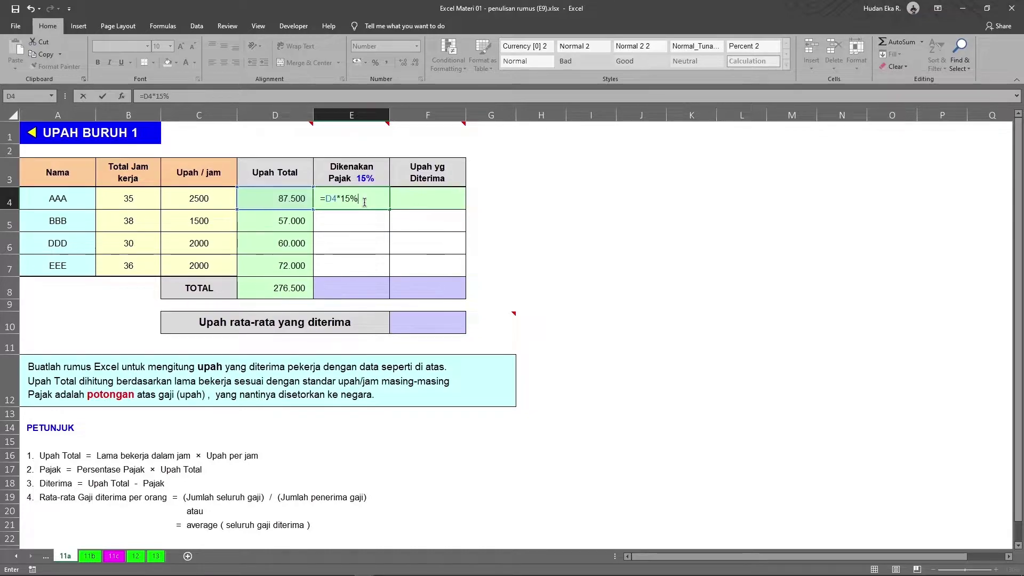
{"action": "key", "text": "Return"}
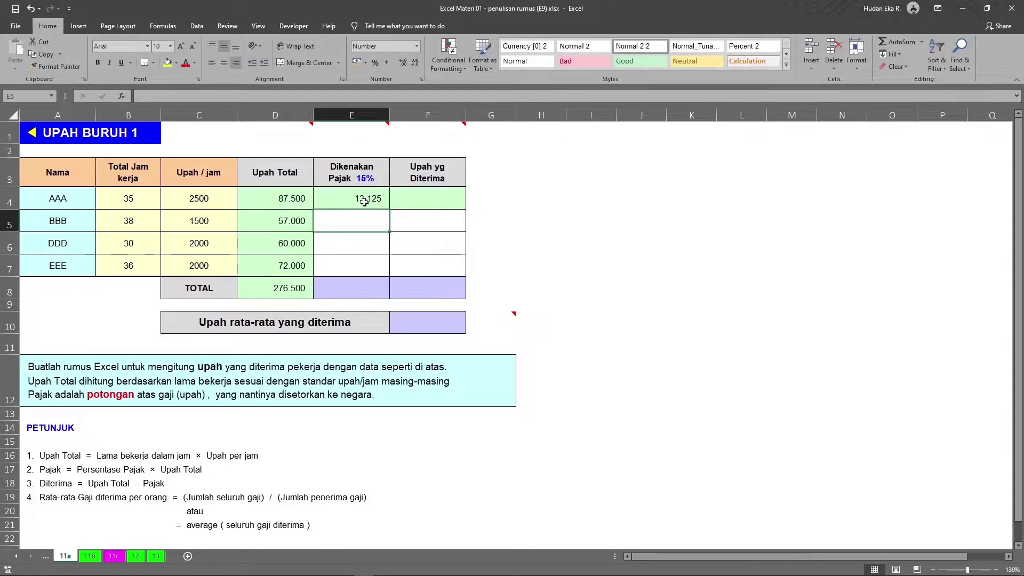
{"action": "left_click", "coordinate": [364, 202]}
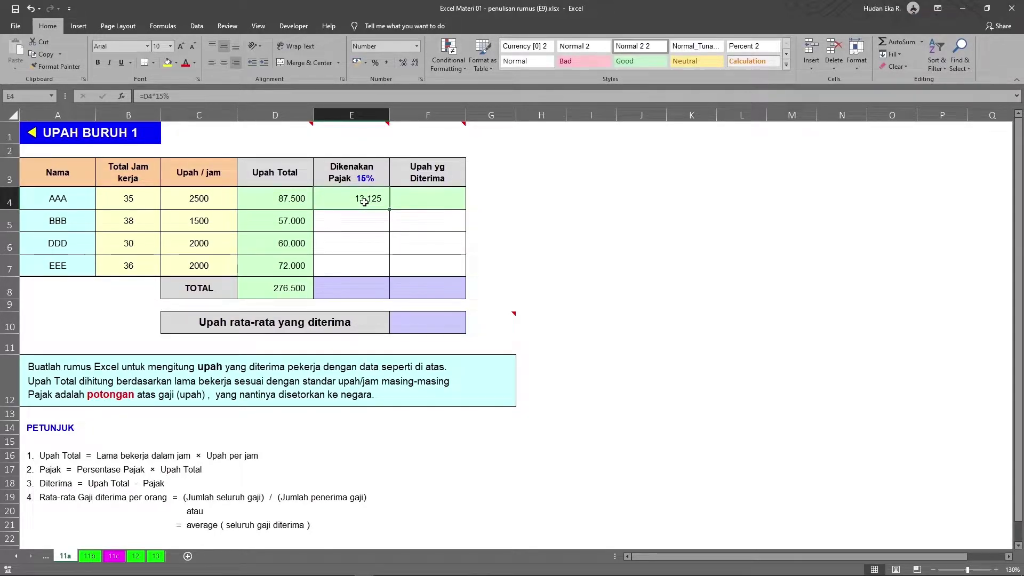
{"action": "double_click", "coordinate": [389, 209]}
Step: AutoSum the tax column in E8 to 41.475
{"action": "left_click", "coordinate": [355, 295]}
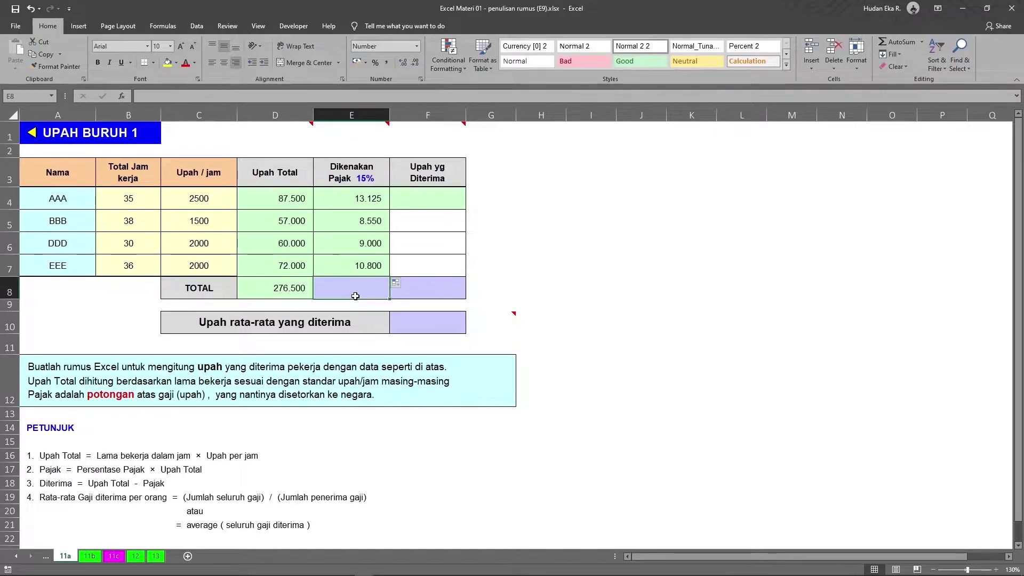
{"action": "key", "text": "alt+equal"}
{"action": "key", "text": "Return"}
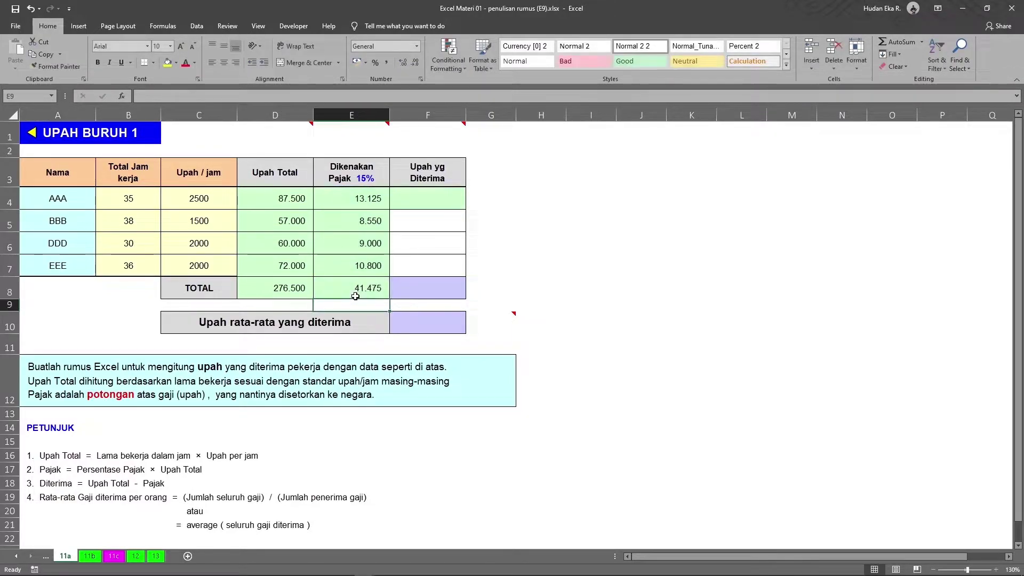
{"action": "left_click", "coordinate": [431, 192]}
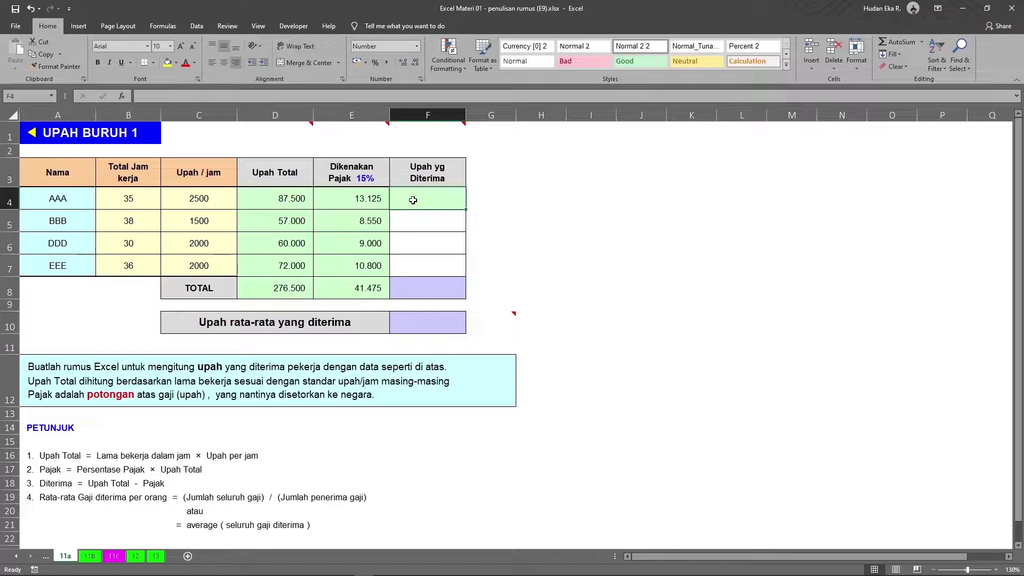
Step: Enter =D4-E4 in F4 and fill to F7: 74.375, 48.450, 51.000 and 61.200
{"action": "type", "text": "="}
{"action": "left_click", "coordinate": [288, 200]}
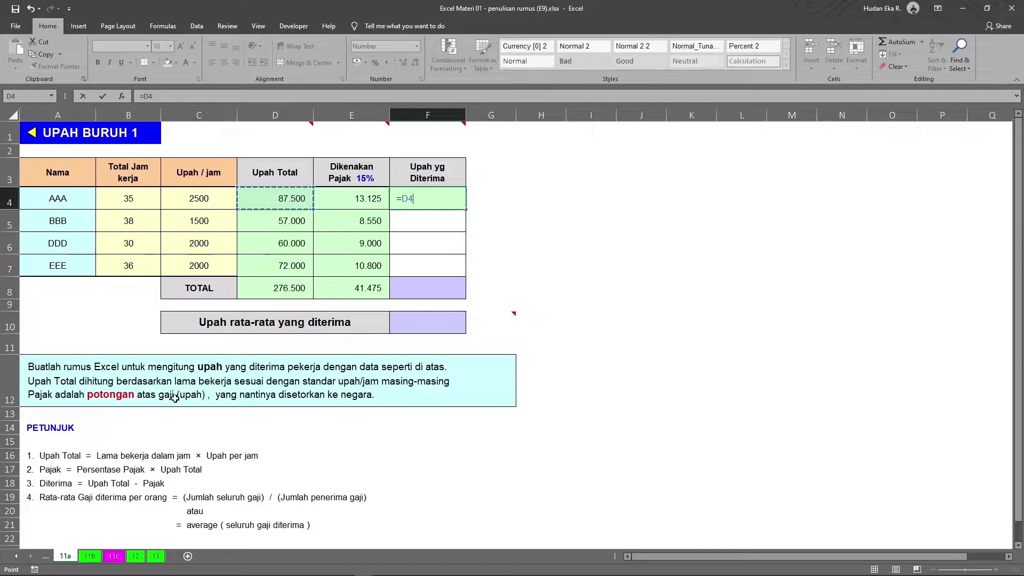
{"action": "type", "text": "-"}
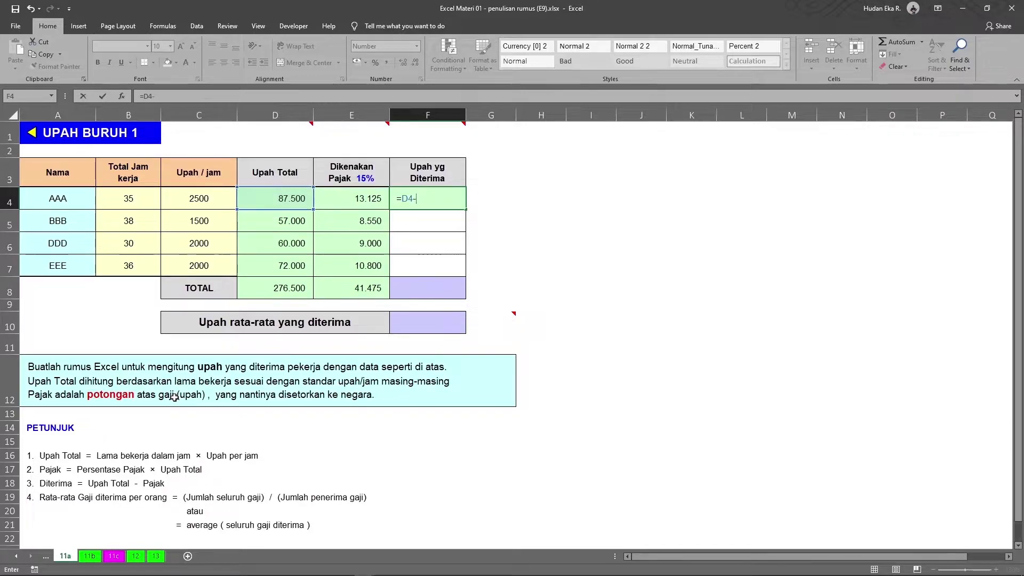
{"action": "left_click", "coordinate": [369, 192]}
{"action": "key", "text": "Return"}
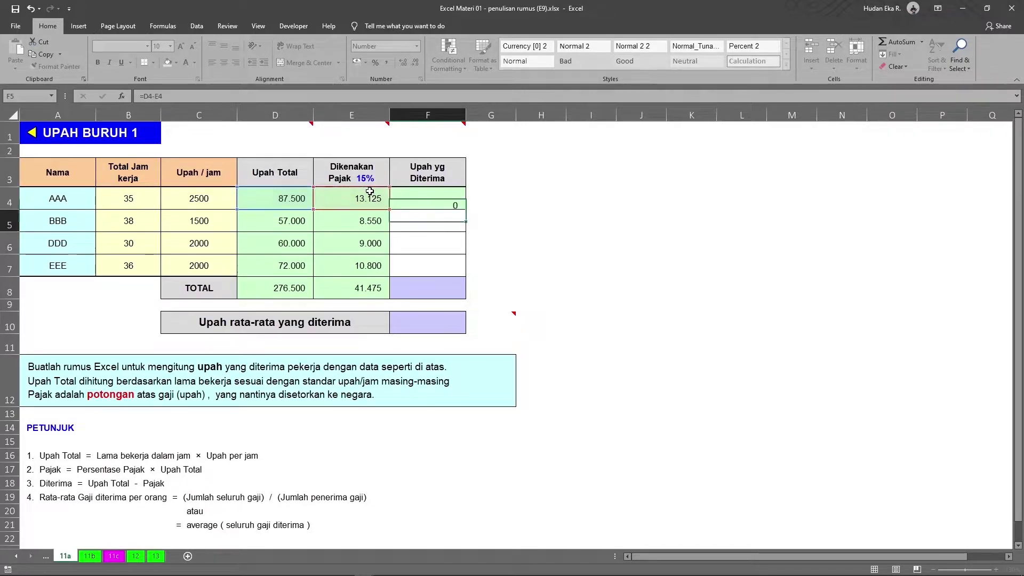
{"action": "left_click", "coordinate": [452, 198]}
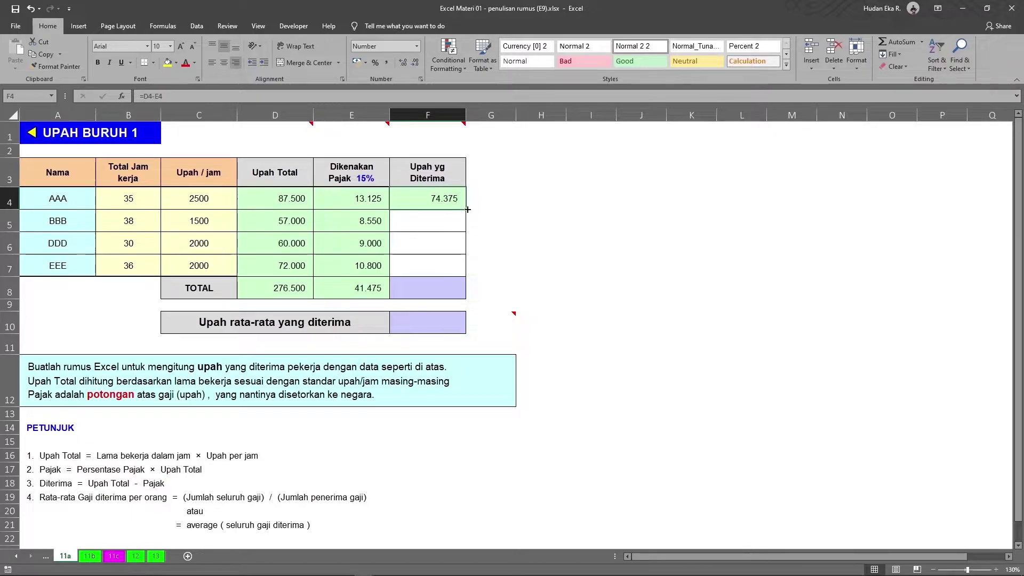
{"action": "left_click_drag", "start_coordinate": [466, 209], "coordinate": [447, 287]}
Step: AutoSum the received wages in F8 to 235.025
{"action": "left_click", "coordinate": [447, 288]}
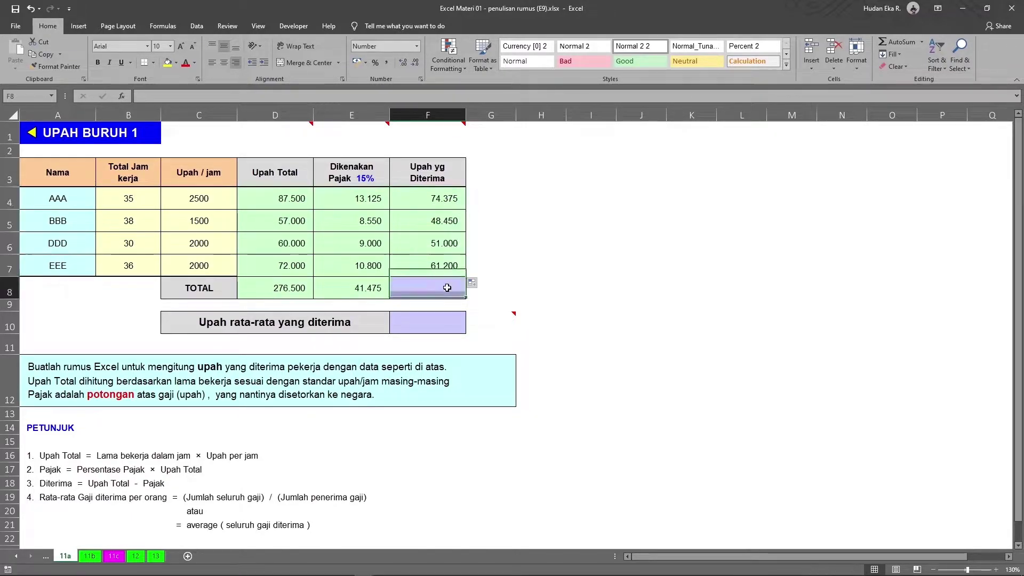
{"action": "key", "text": "alt+equal"}
{"action": "key", "text": "Return"}
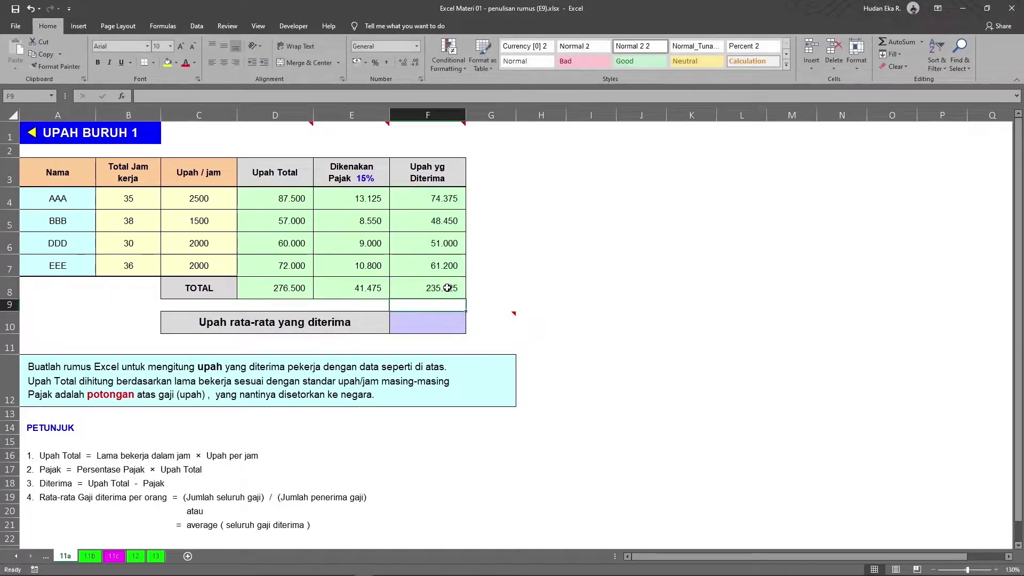
{"action": "left_click", "coordinate": [504, 280]}
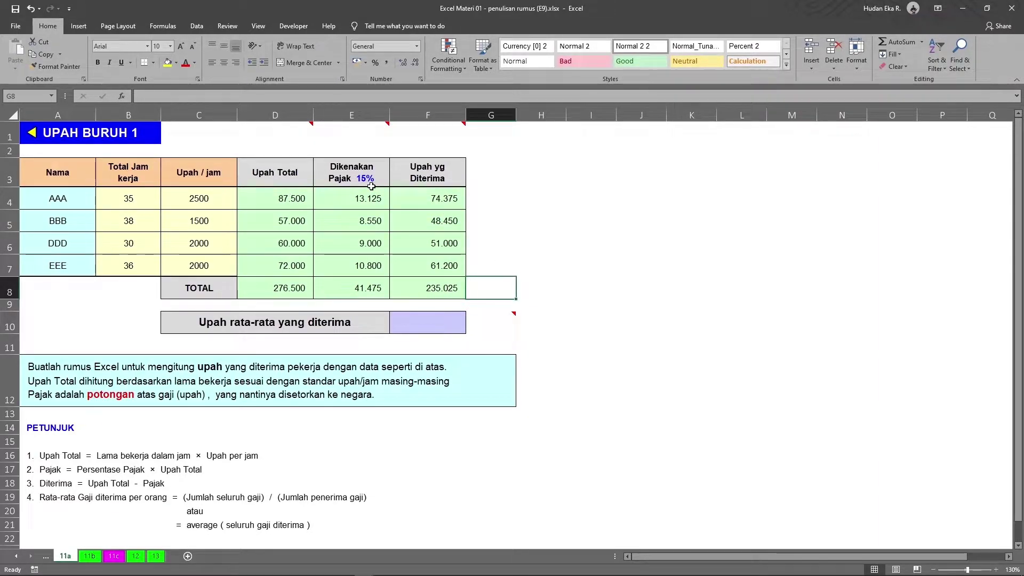
Step: Put =AVERAGE(F4:F7) in F10, giving 58.756, then switch to the UPAH BURUH 2 sheet
{"action": "left_click", "coordinate": [433, 324]}
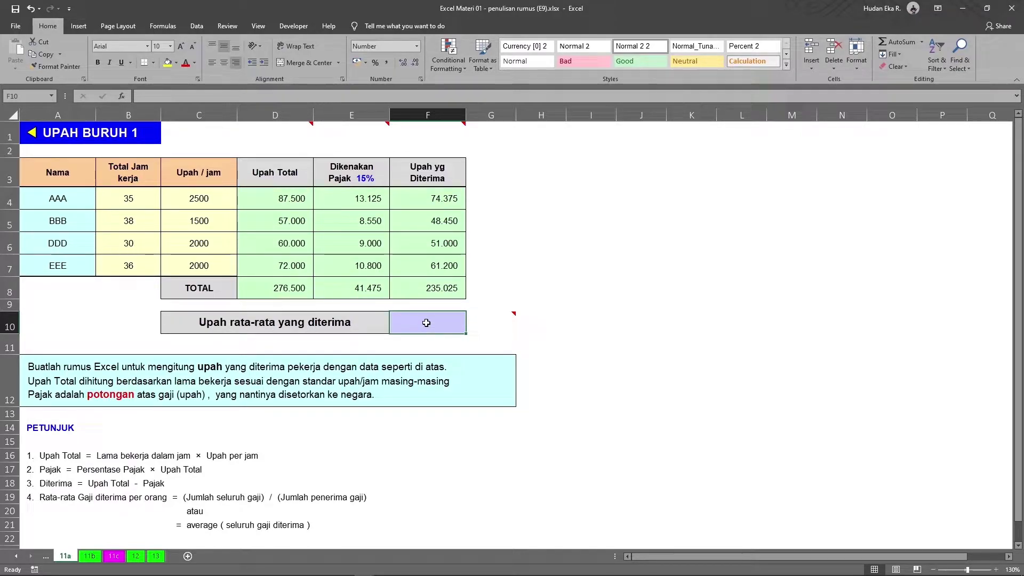
{"action": "type", "text": "="}
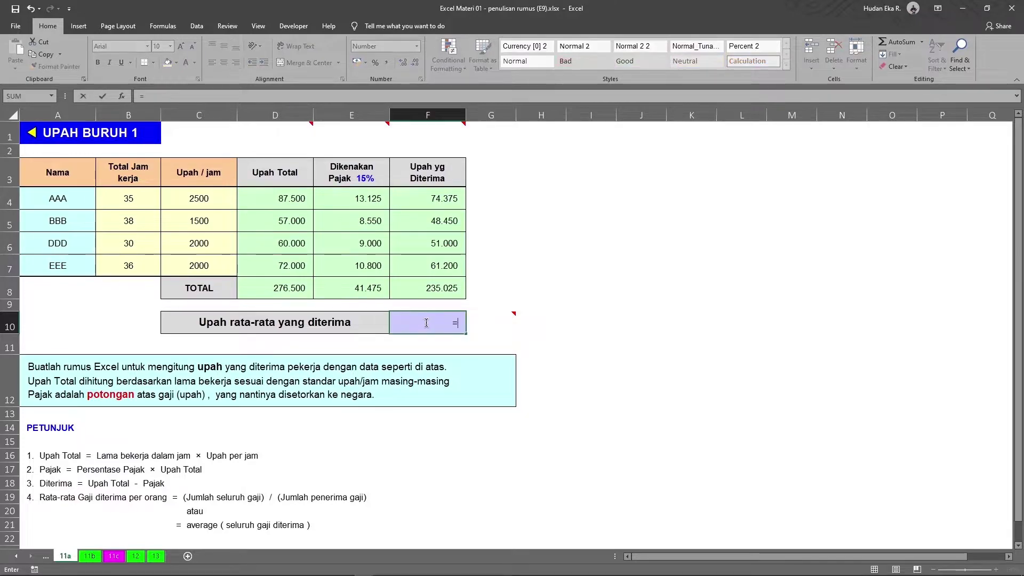
{"action": "type", "text": "av"}
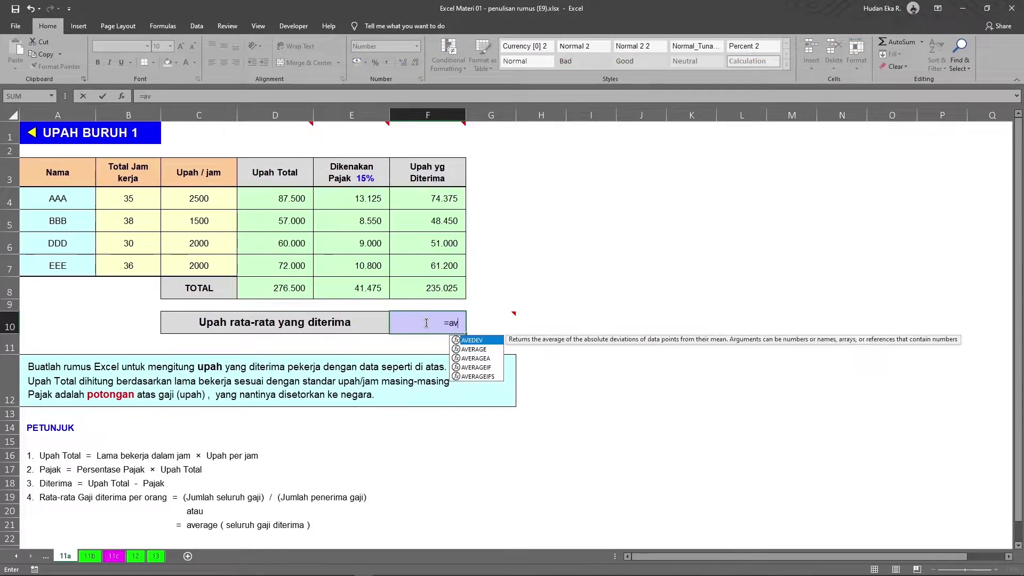
{"action": "type", "text": "er"}
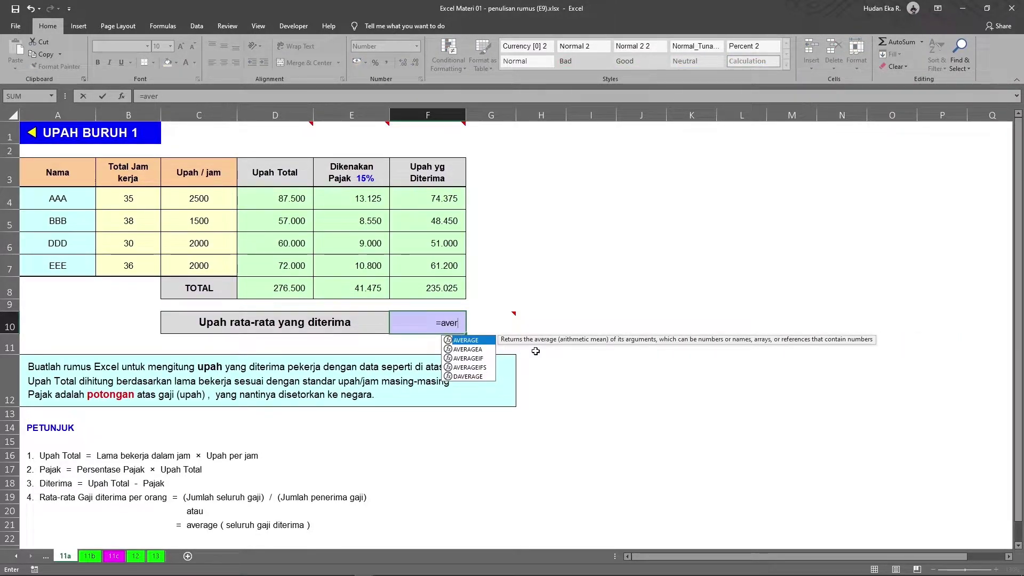
{"action": "type", "text": "age"}
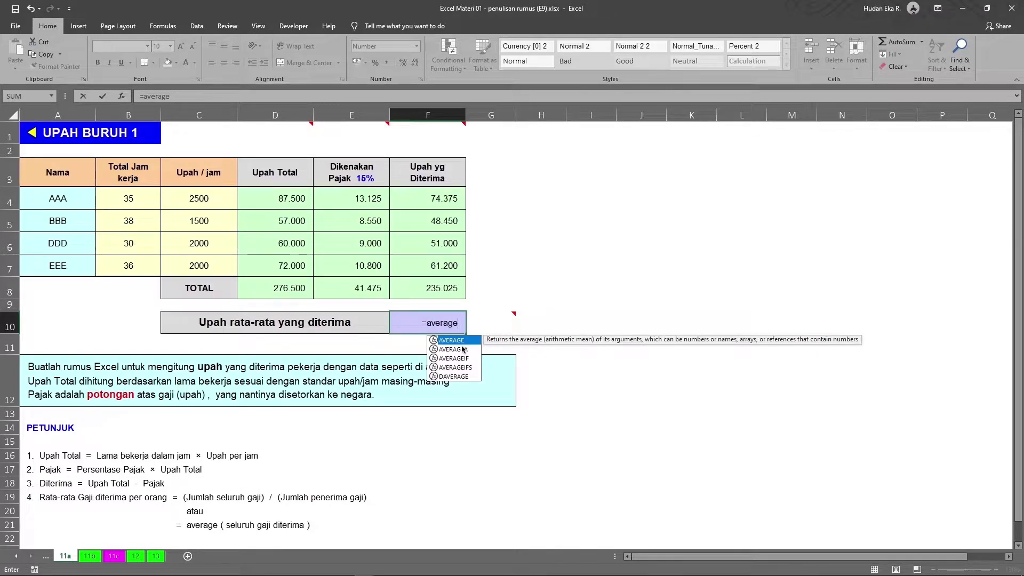
{"action": "double_click", "coordinate": [455, 341]}
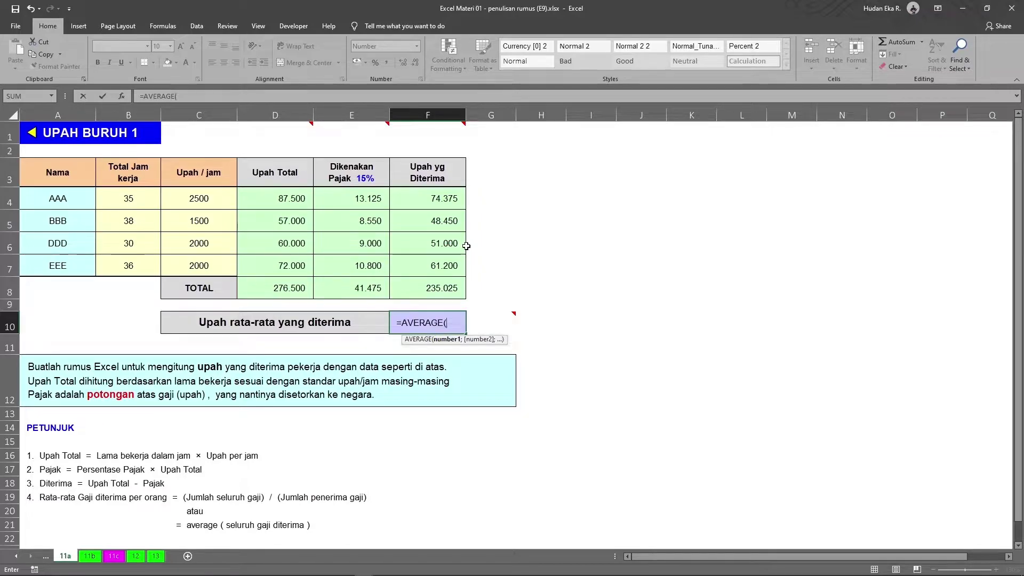
{"action": "left_click_drag", "start_coordinate": [433, 198], "coordinate": [438, 262]}
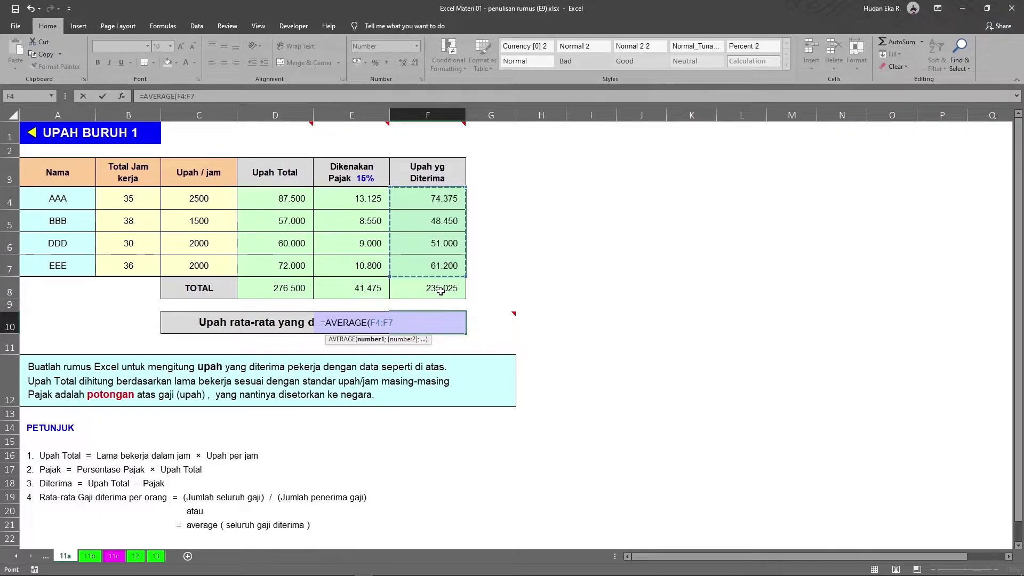
{"action": "key", "text": "Return"}
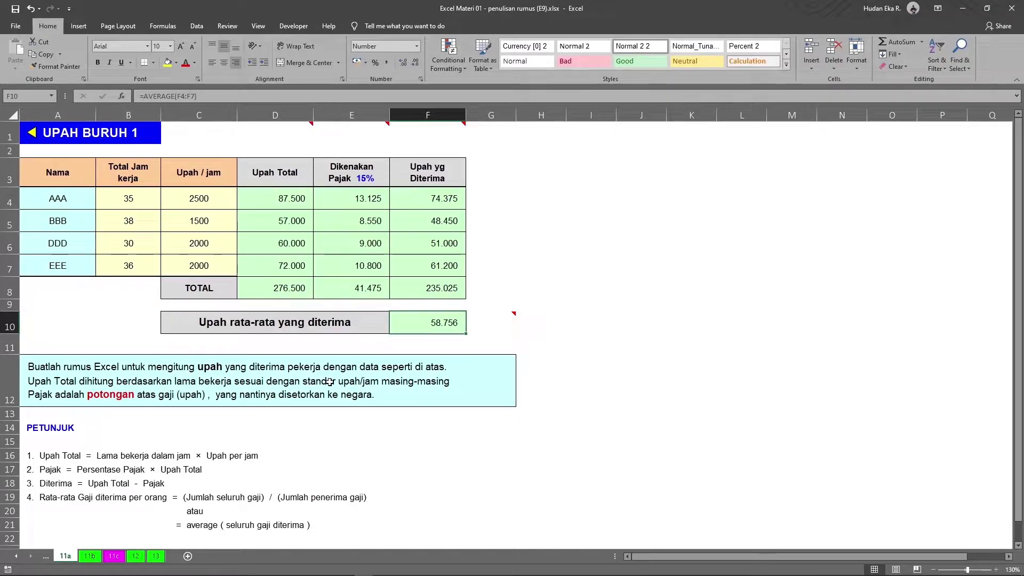
{"action": "left_click", "coordinate": [92, 555]}
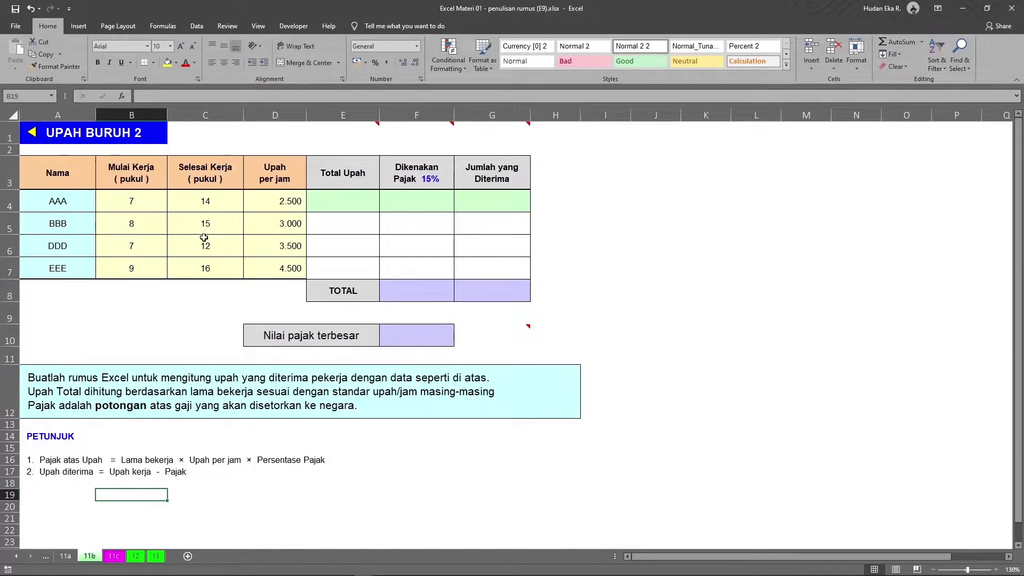
{"action": "left_click", "coordinate": [65, 556]}
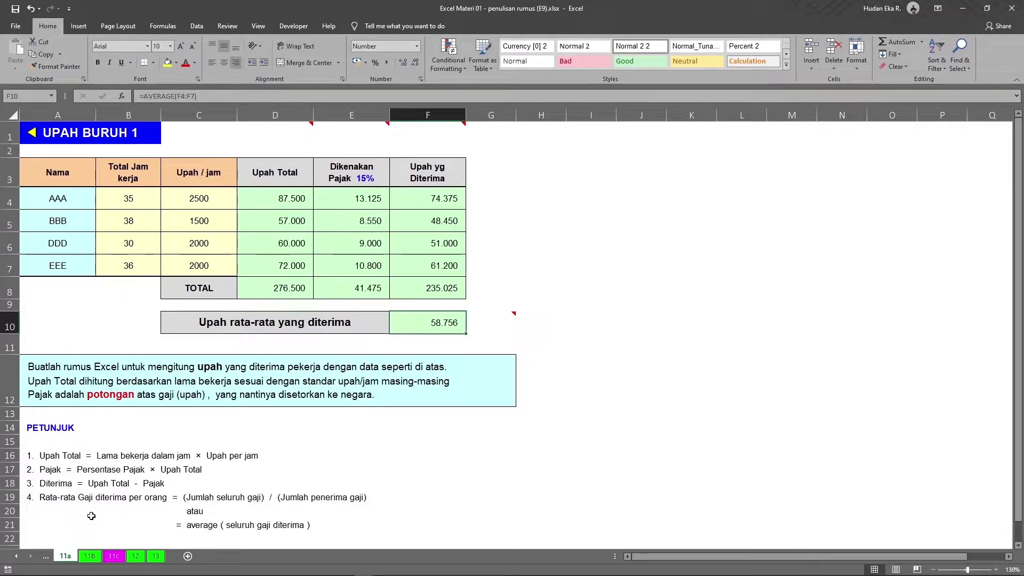
{"action": "left_click", "coordinate": [85, 556]}
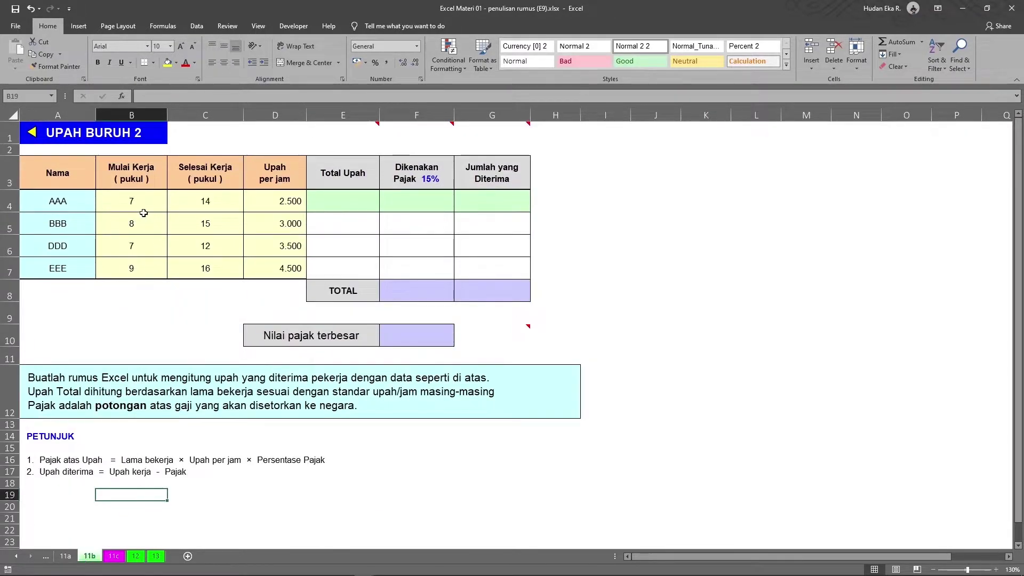
{"action": "left_click_drag", "start_coordinate": [134, 198], "coordinate": [134, 261]}
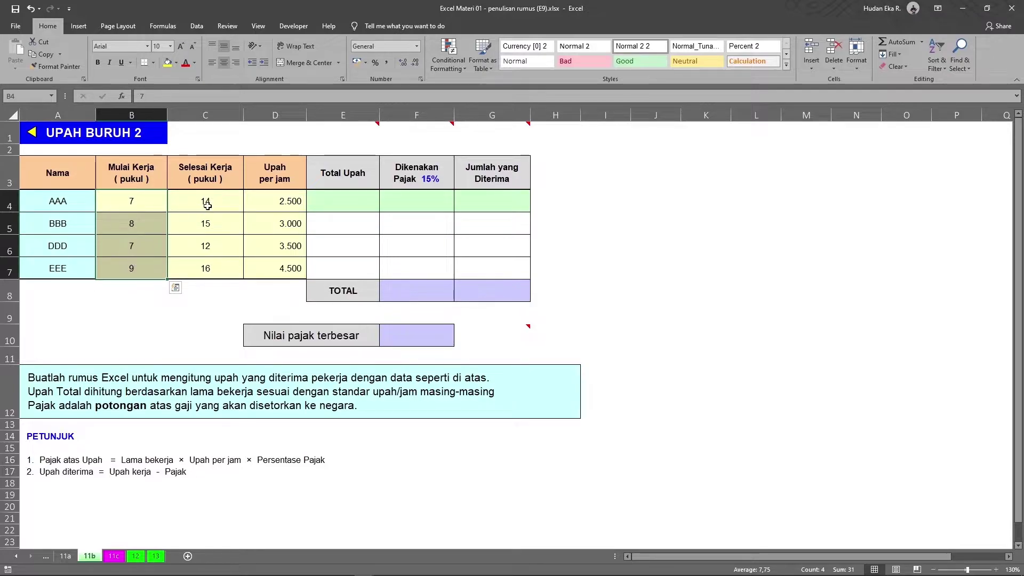
{"action": "left_click_drag", "start_coordinate": [220, 200], "coordinate": [220, 278]}
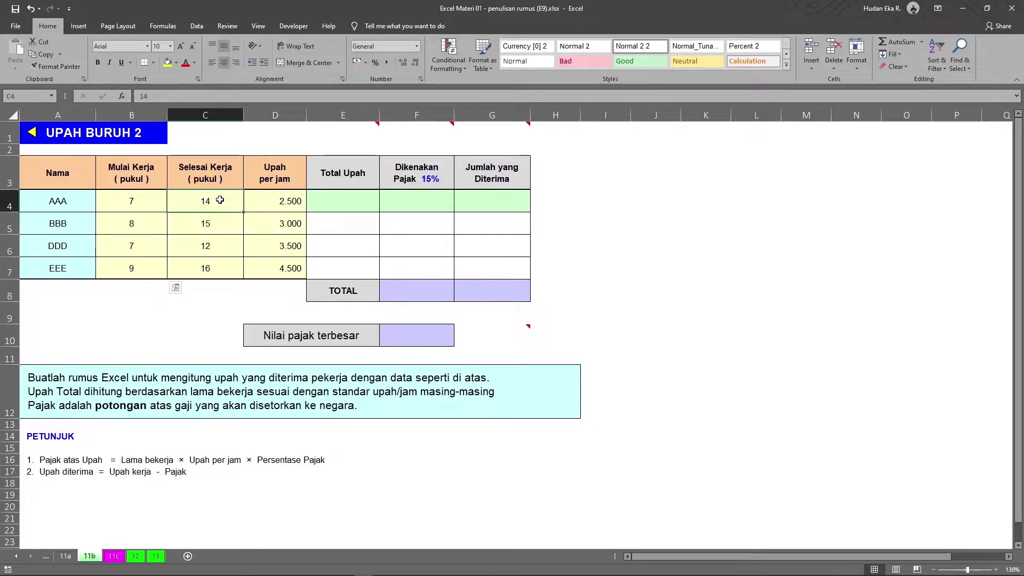
{"action": "left_click", "coordinate": [347, 196]}
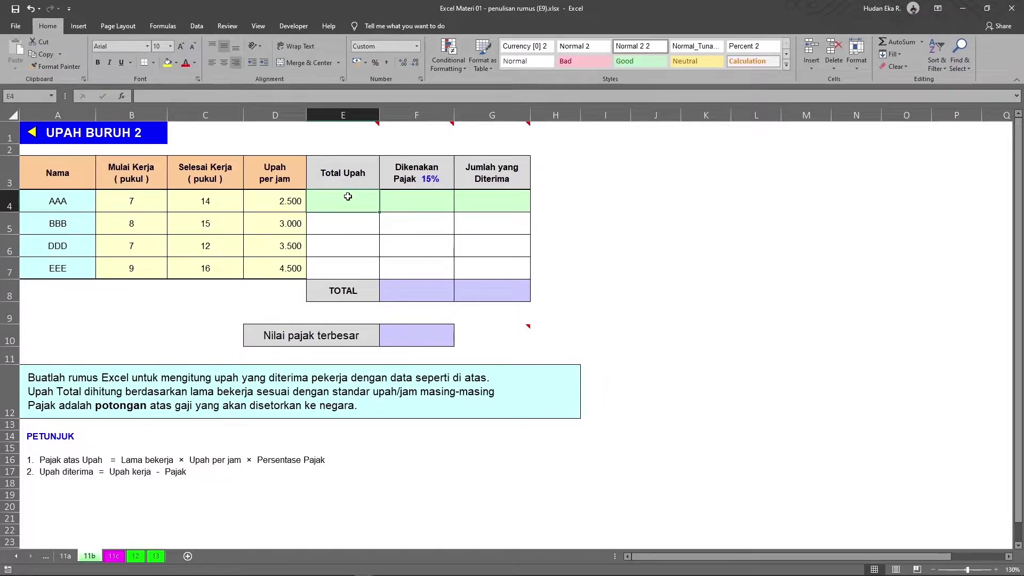
Step: Enter =D4*(C4-B4) in E4 and copy to E7: 17.500, 21.000, 17.500 and 31.500
{"action": "type", "text": "="}
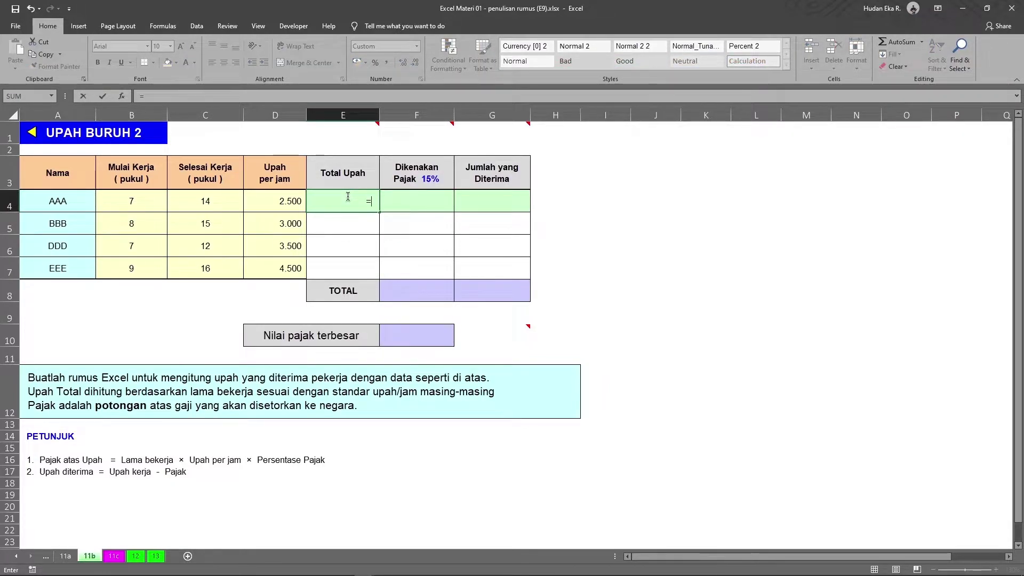
{"action": "left_click", "coordinate": [287, 203]}
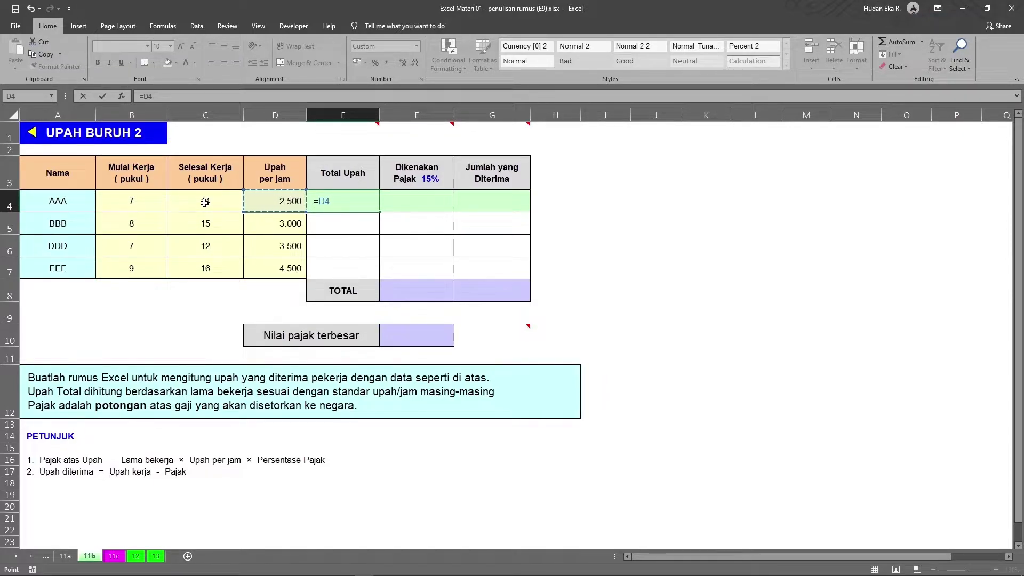
{"action": "type", "text": "*"}
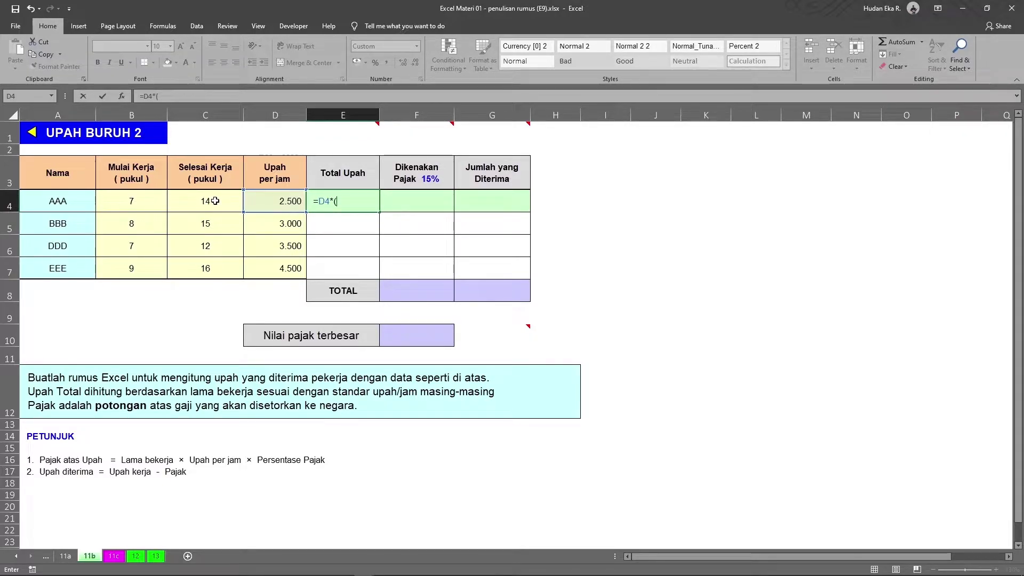
{"action": "left_click", "coordinate": [215, 201]}
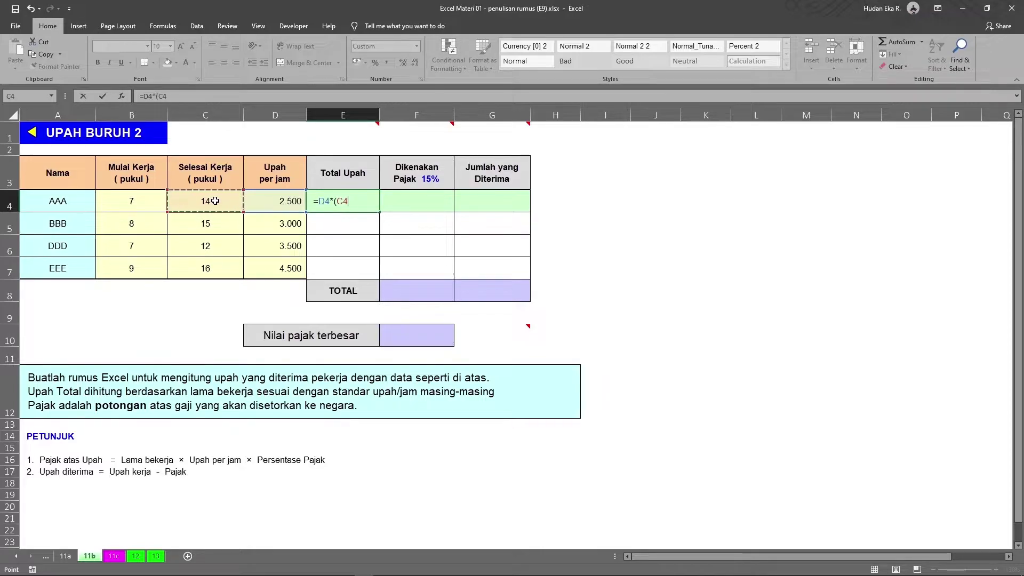
{"action": "type", "text": "-"}
{"action": "left_click", "coordinate": [127, 197]}
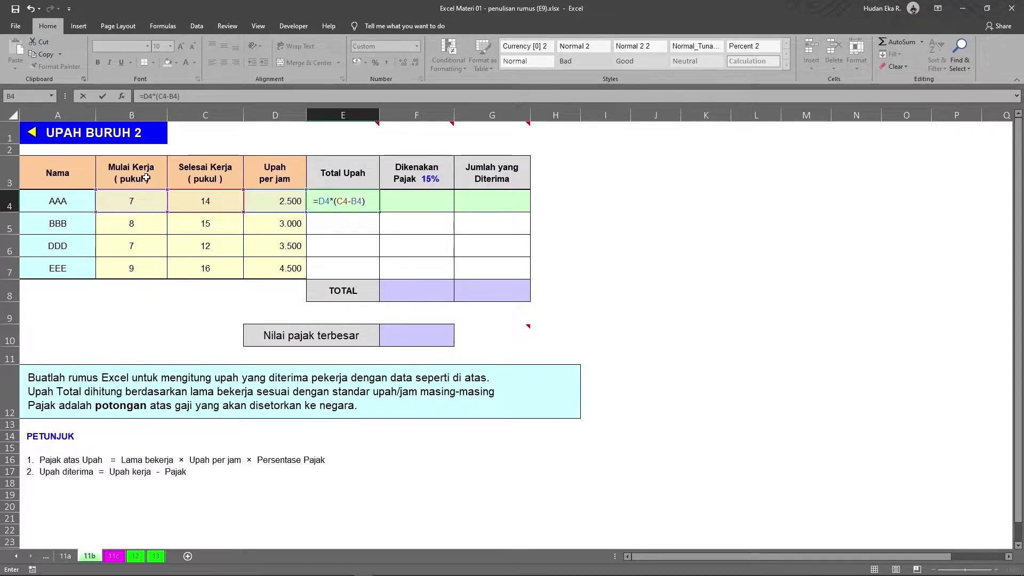
{"action": "key", "text": "Return"}
{"action": "left_click", "coordinate": [360, 202]}
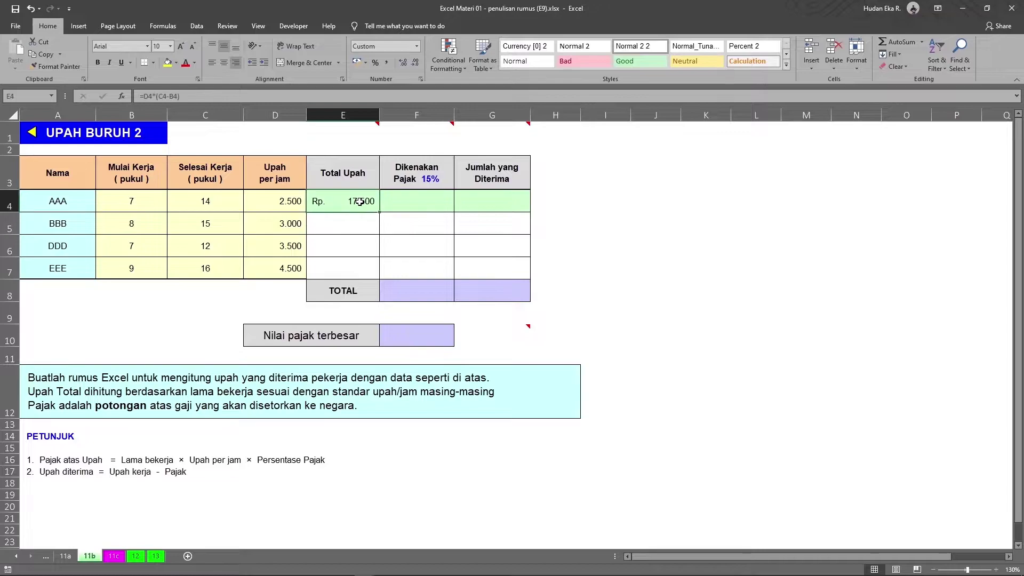
{"action": "double_click", "coordinate": [379, 212]}
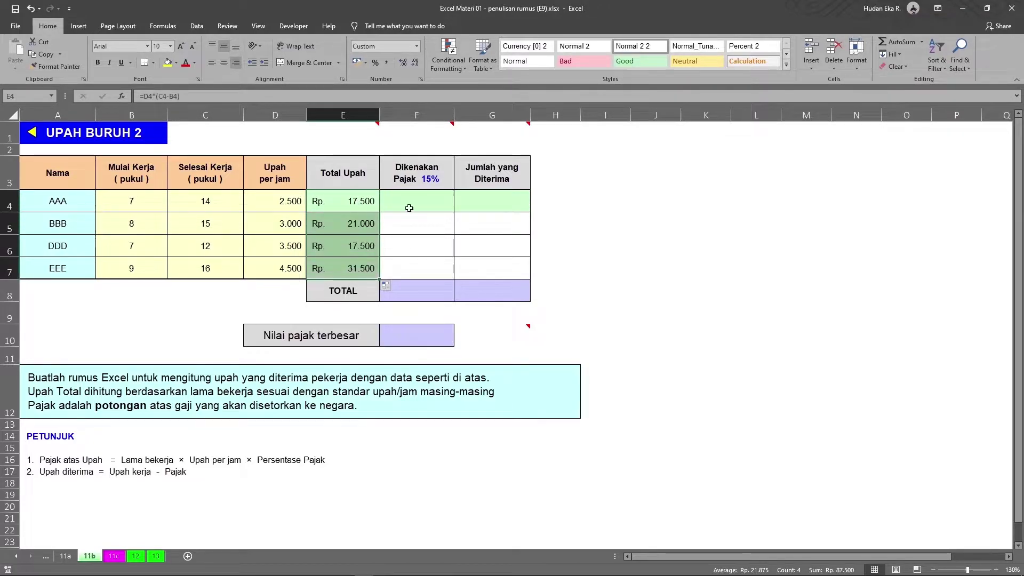
Step: Enter =E4*15% in F4 and fill to F7: 2.625, 3.150, 2.625 and 4.725
{"action": "left_click", "coordinate": [445, 203]}
{"action": "type", "text": "="}
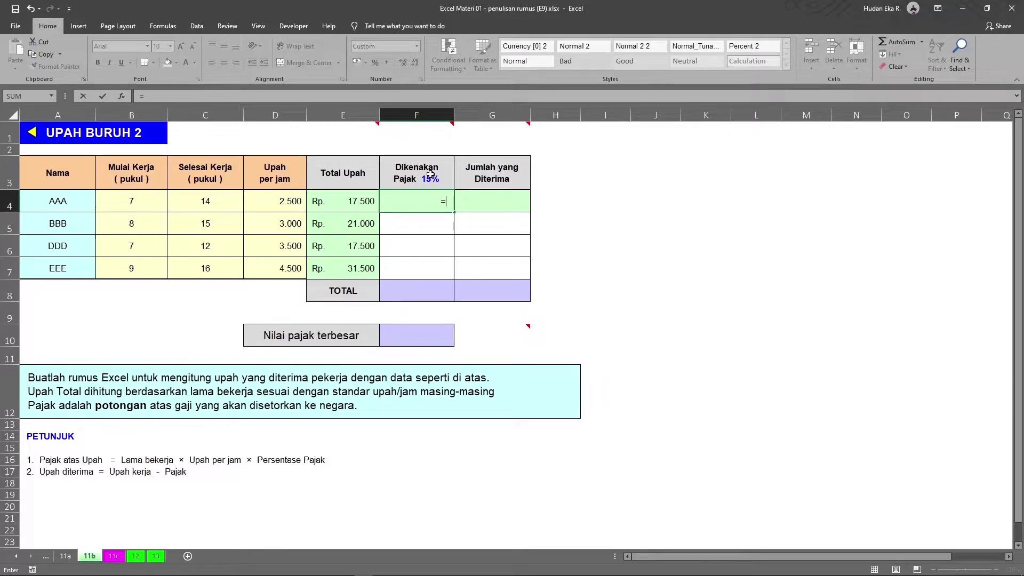
{"action": "left_click", "coordinate": [353, 203]}
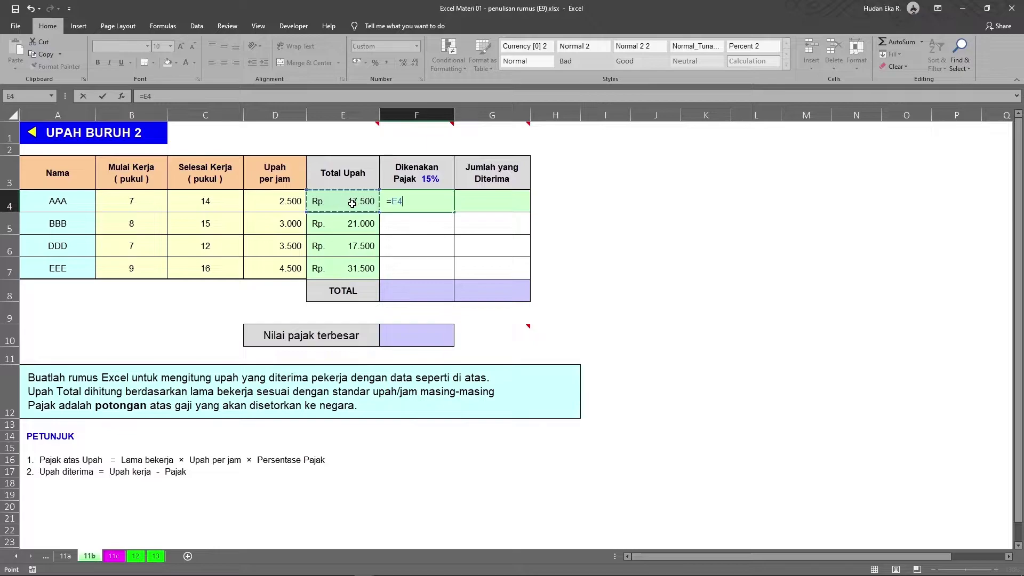
{"action": "type", "text": "*15"}
{"action": "type", "text": "%"}
{"action": "key", "text": "Return"}
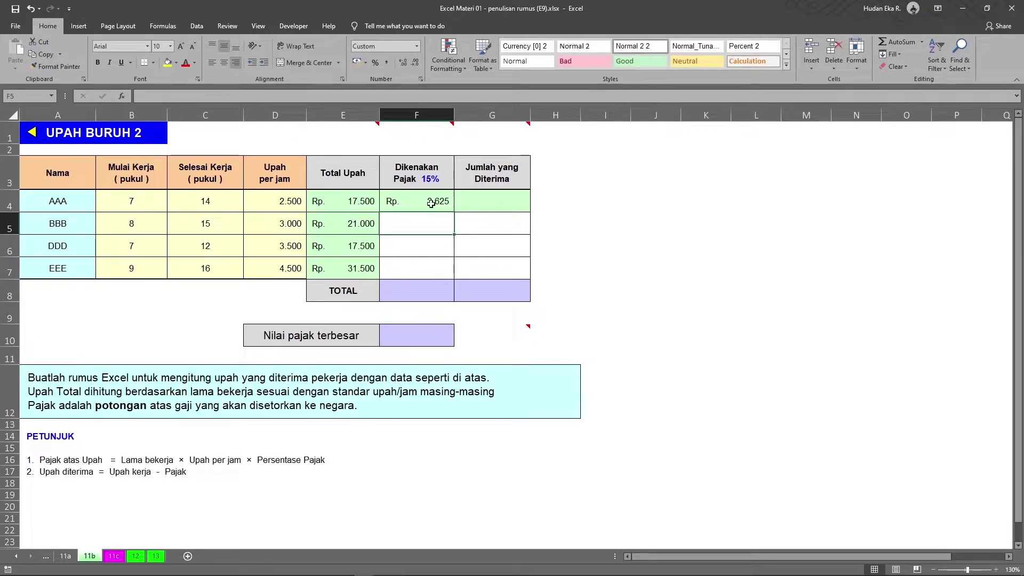
{"action": "left_click", "coordinate": [430, 203]}
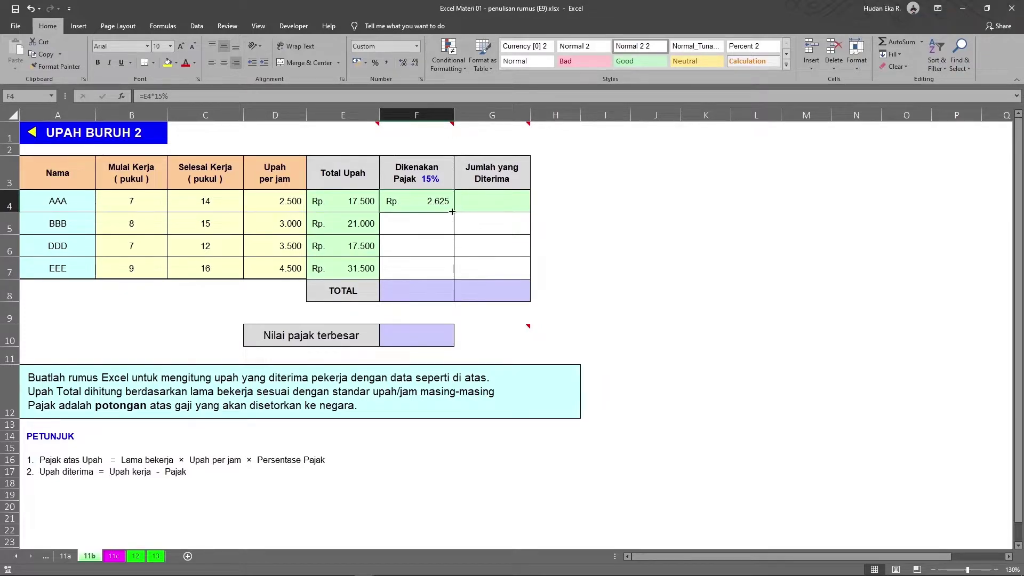
{"action": "left_click_drag", "start_coordinate": [457, 213], "coordinate": [427, 291]}
Step: Replace the error in F8 with an AutoSum of the taxes, Rp. 13.125
{"action": "left_click", "coordinate": [427, 291]}
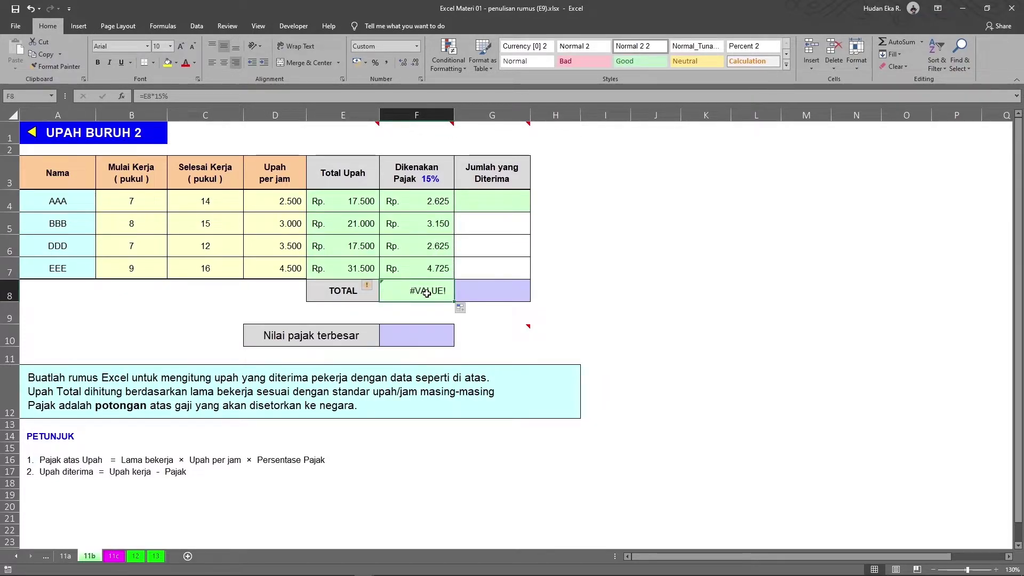
{"action": "key", "text": "alt+equal"}
{"action": "key", "text": "Return"}
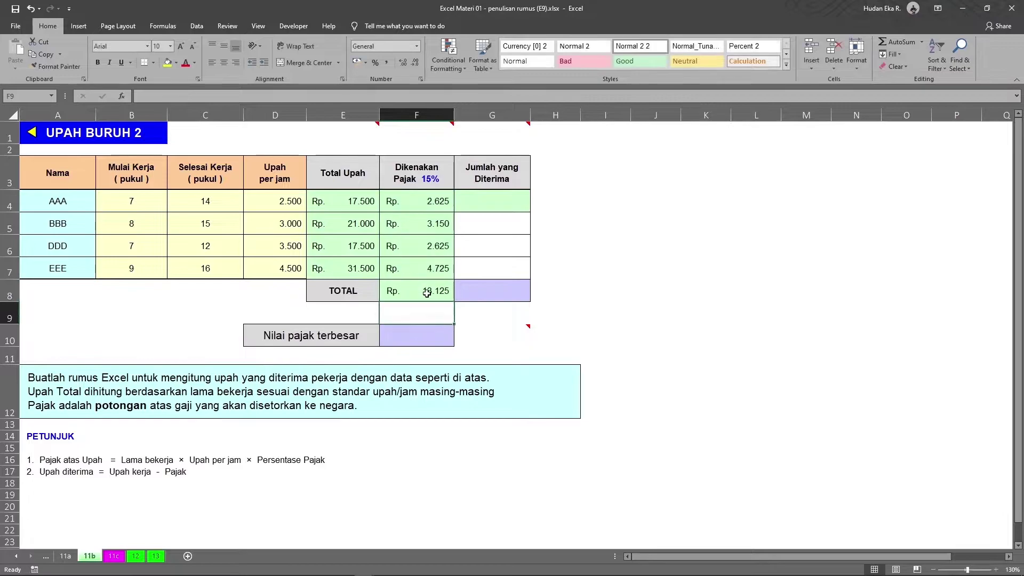
Step: Enter =E4-F4 in G4 and fill to G7: 14.875, 17.850, 14.875 and 26.775
{"action": "left_click", "coordinate": [488, 201]}
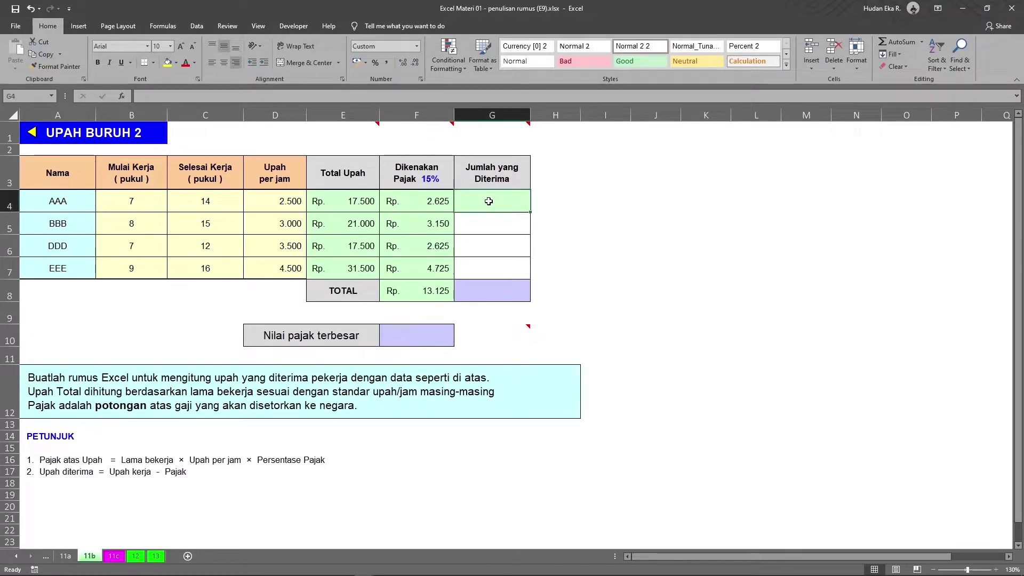
{"action": "type", "text": "="}
{"action": "left_click", "coordinate": [347, 197]}
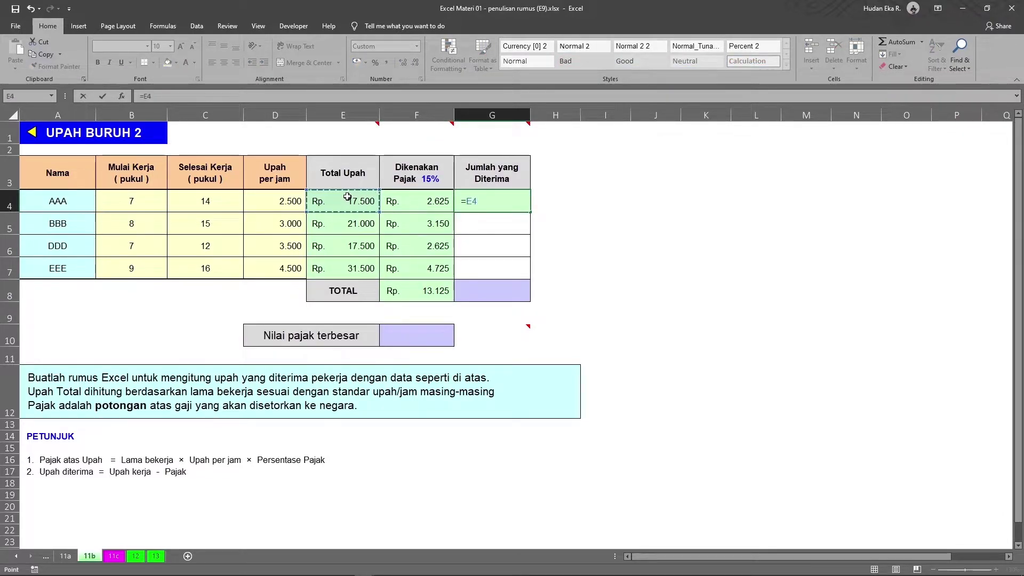
{"action": "type", "text": "-"}
{"action": "left_click", "coordinate": [429, 203]}
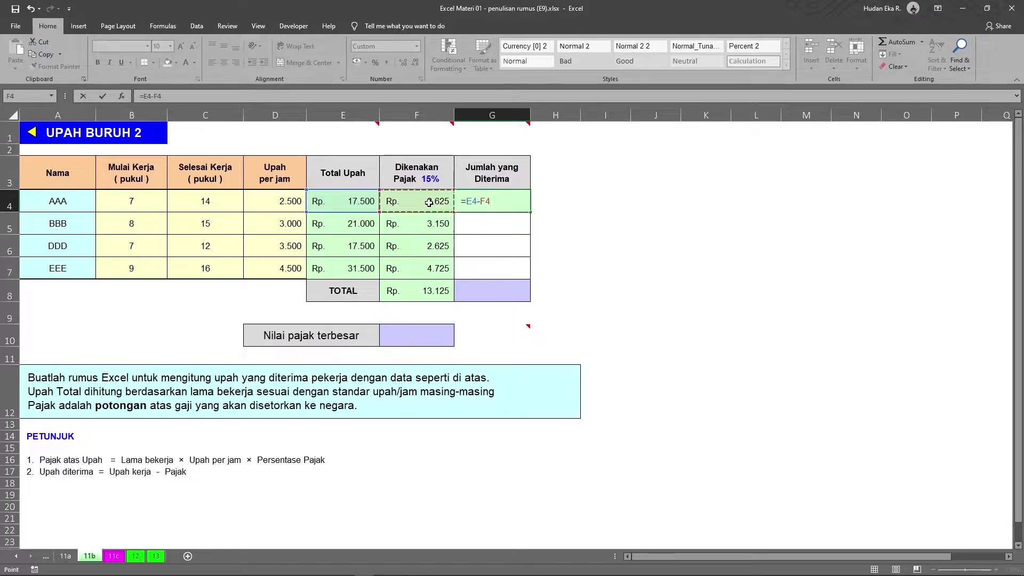
{"action": "key", "text": "Return"}
{"action": "left_click", "coordinate": [500, 208]}
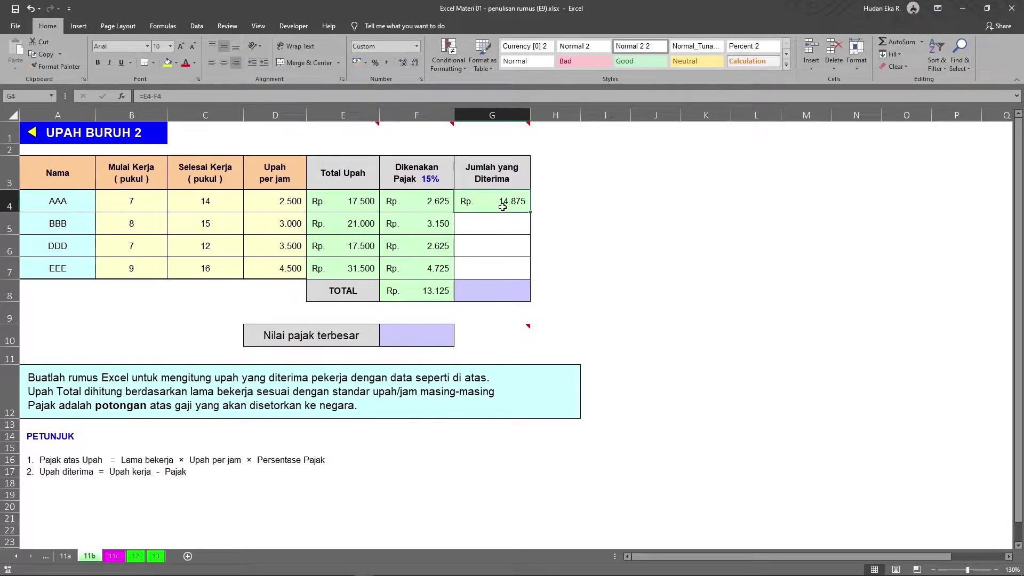
{"action": "left_click_drag", "start_coordinate": [532, 212], "coordinate": [530, 278]}
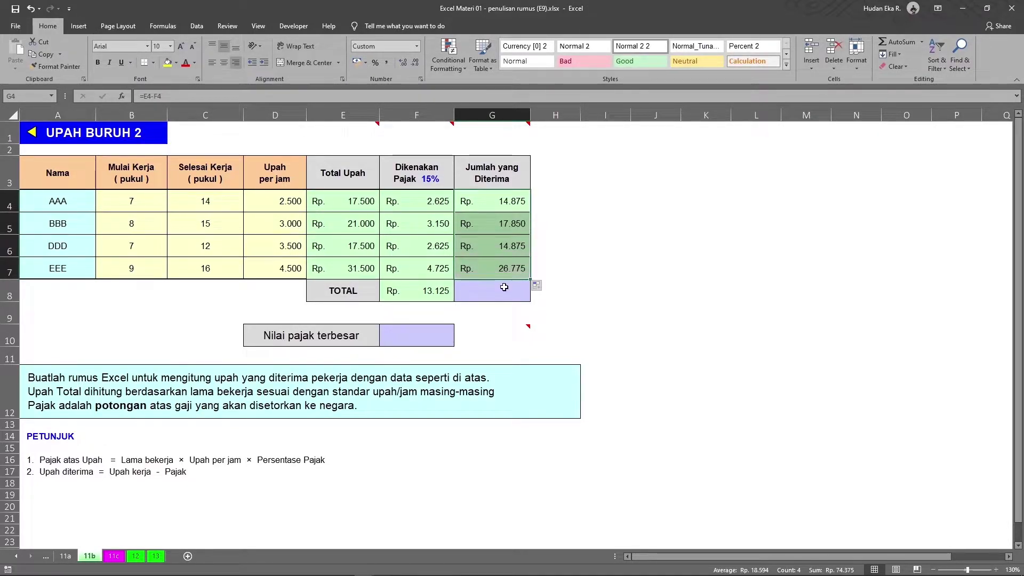
Step: AutoSum the received wages in G8 to Rp. 74.375
{"action": "left_click", "coordinate": [503, 292]}
{"action": "key", "text": "alt+equal"}
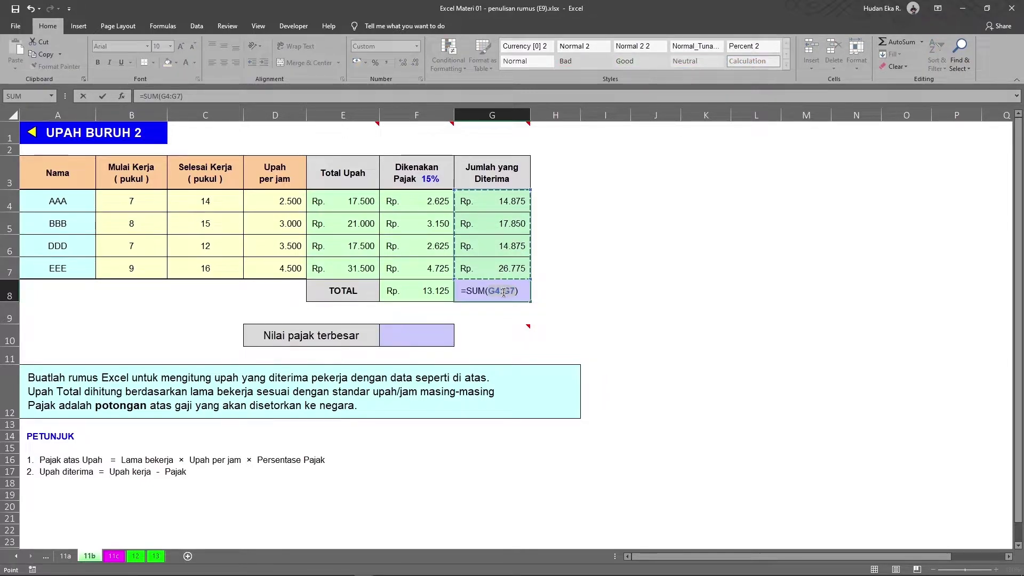
{"action": "key", "text": "Return"}
{"action": "left_click", "coordinate": [342, 194]}
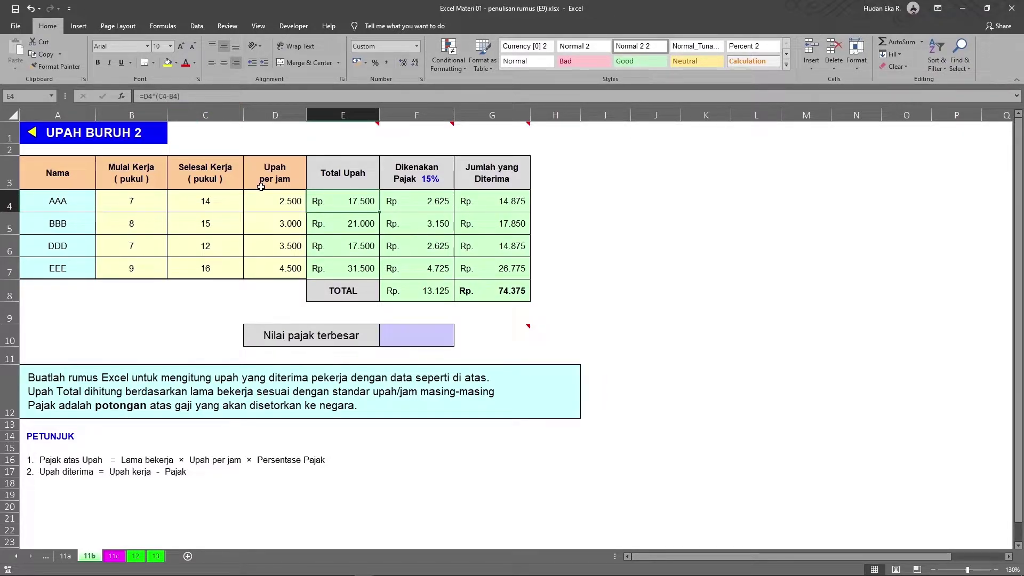
Step: Correct the parentheses in E4 so it reads =D4*(C4-B4), showing Rp 17.500
{"action": "double_click", "coordinate": [345, 201]}
{"action": "left_click", "coordinate": [337, 200]}
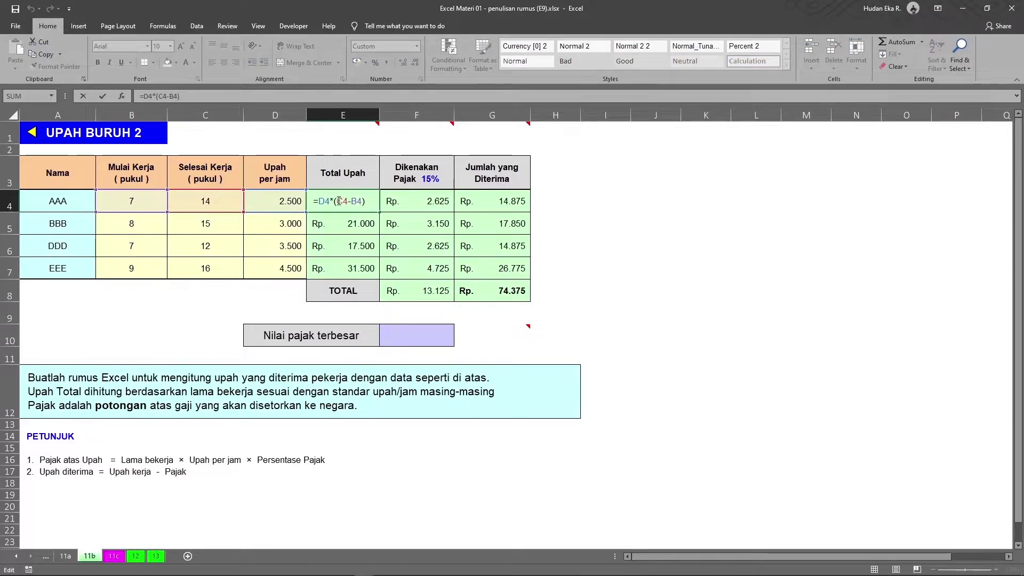
{"action": "key", "text": "BackSpace"}
{"action": "left_click", "coordinate": [363, 201]}
{"action": "key", "text": "BackSpace"}
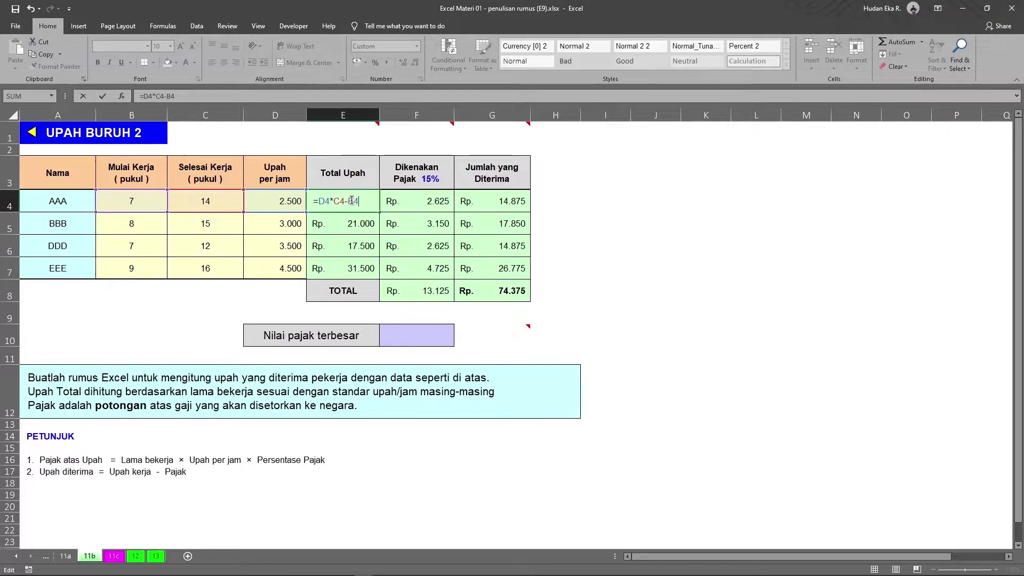
{"action": "left_click", "coordinate": [335, 202]}
{"action": "type", "text": "("}
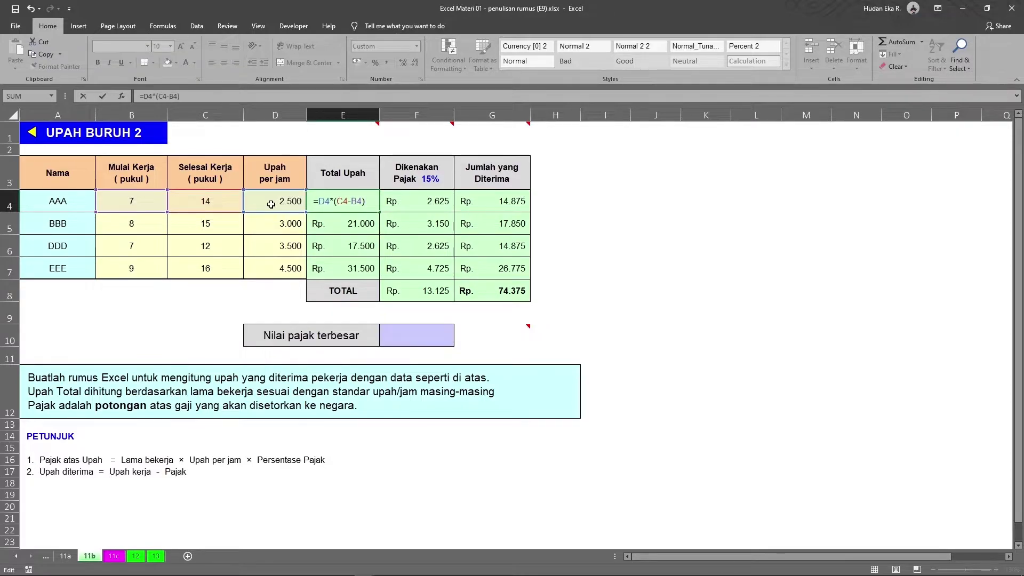
{"action": "key", "text": "Return"}
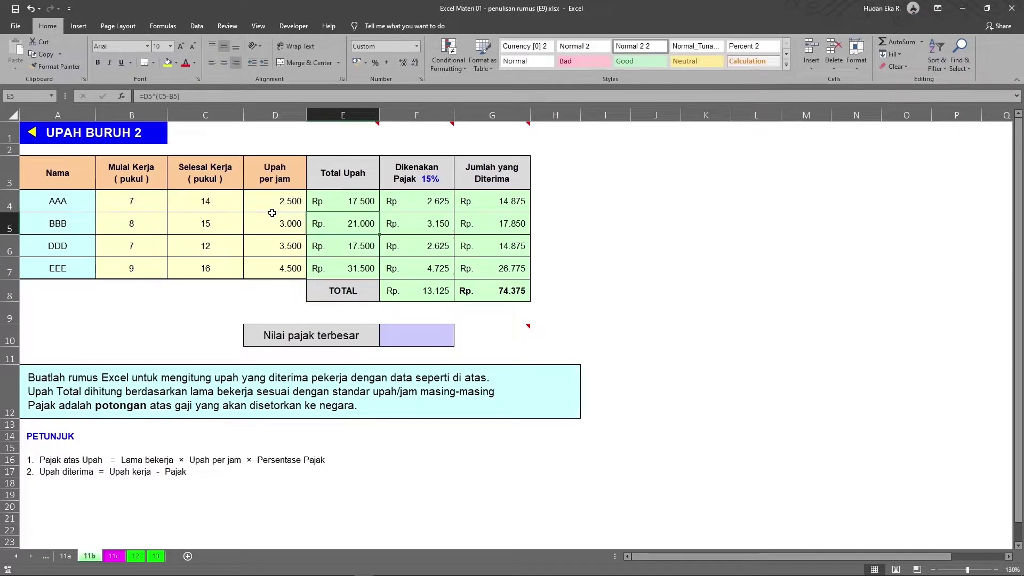
{"action": "left_click", "coordinate": [429, 335]}
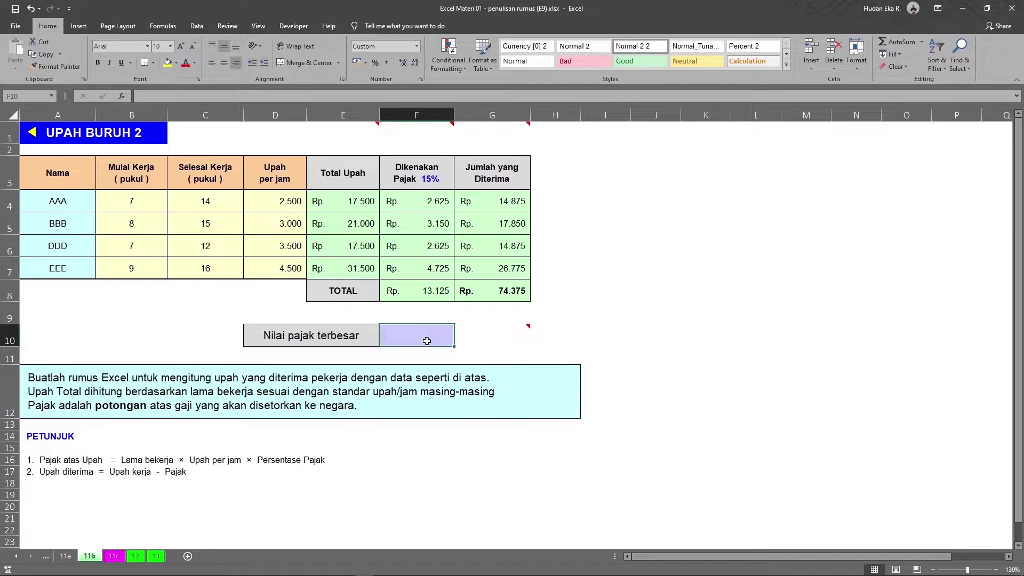
Step: Enter =MAX(F4:F7) in F10 to show the largest tax, Rp. 4.725
{"action": "type", "text": "=m"}
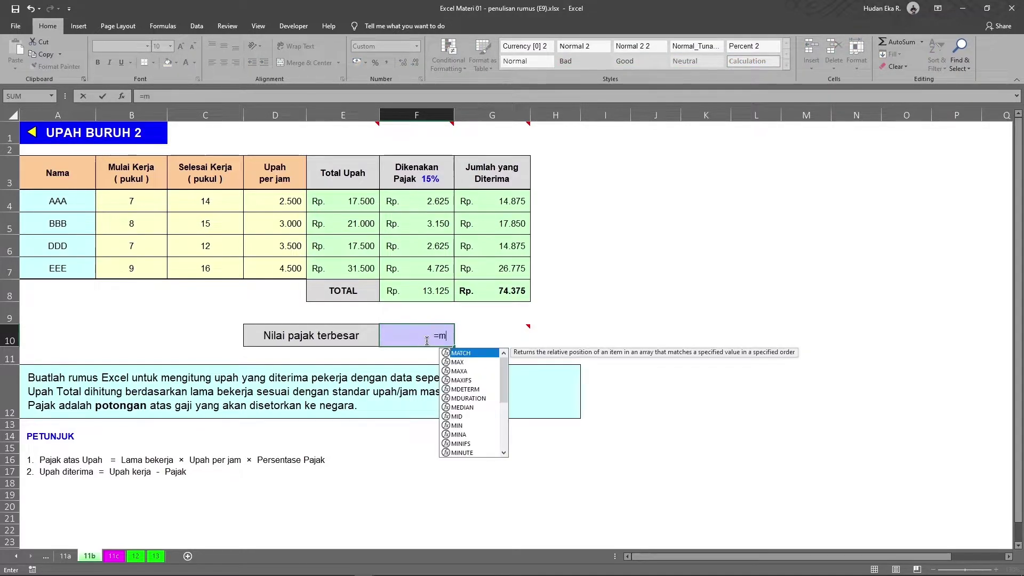
{"action": "type", "text": "ax"}
{"action": "key", "text": "Tab"}
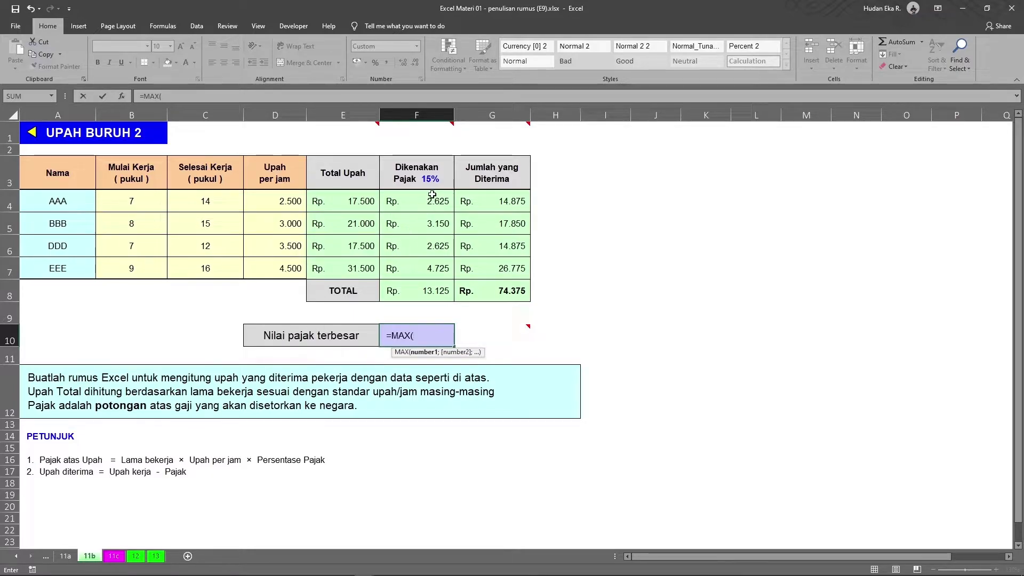
{"action": "left_click_drag", "start_coordinate": [432, 194], "coordinate": [430, 262]}
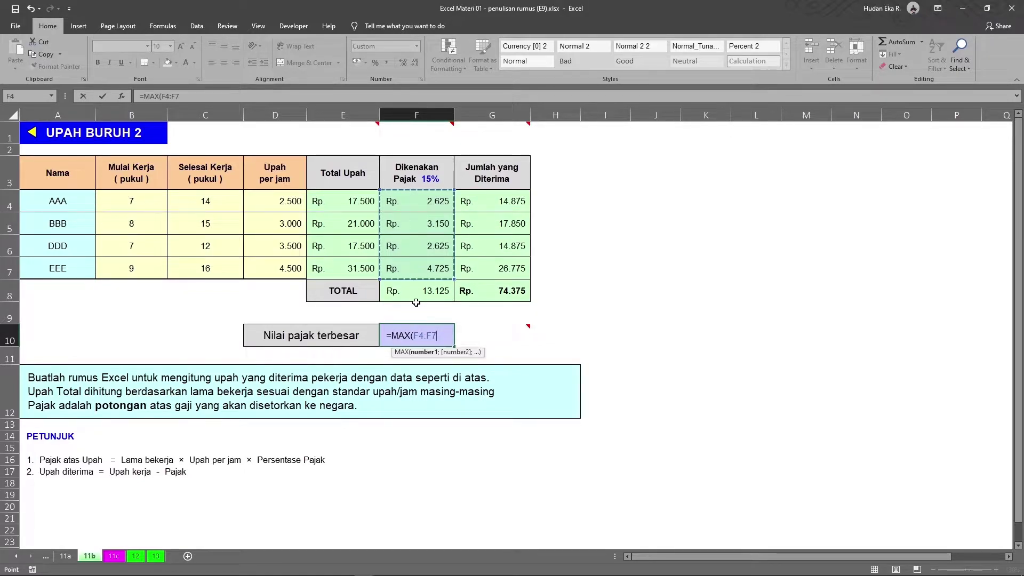
{"action": "key", "text": "Return"}
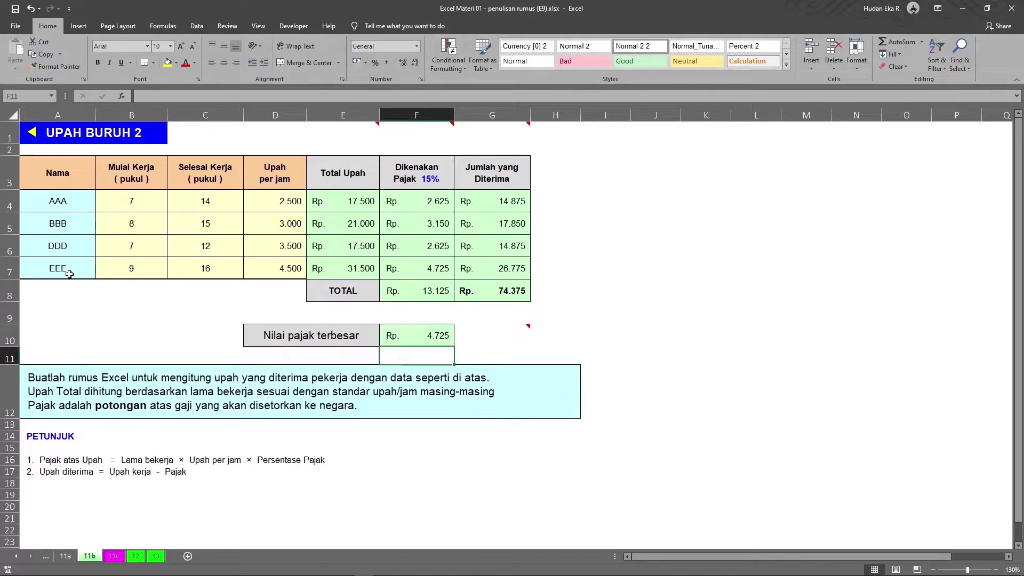
{"action": "left_click", "coordinate": [198, 312]}
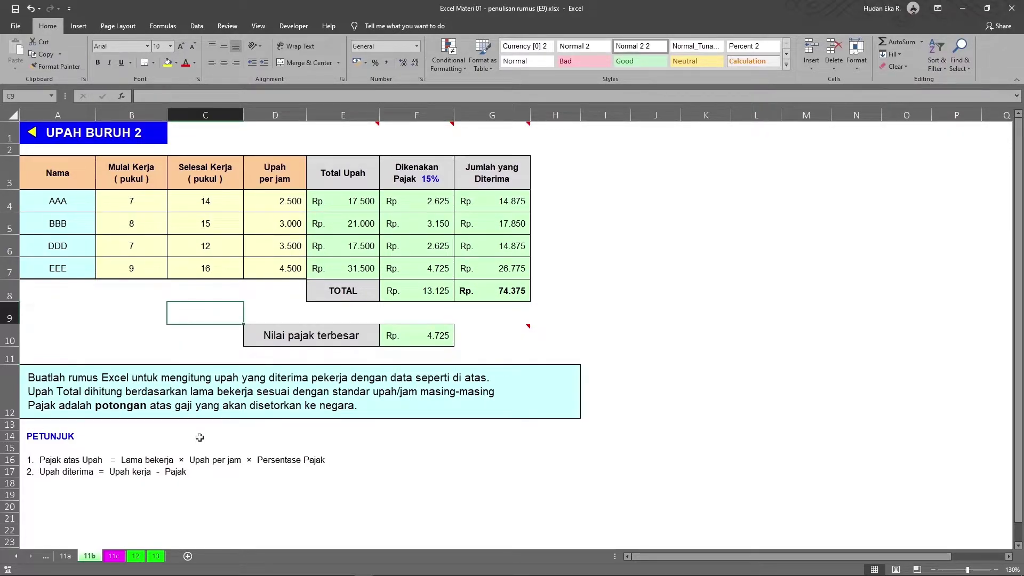
Step: On the UPAH BURUH 3 sheet (11c), start a formula in AAA's Dikenai Pajak cell E4
{"action": "left_click", "coordinate": [116, 558]}
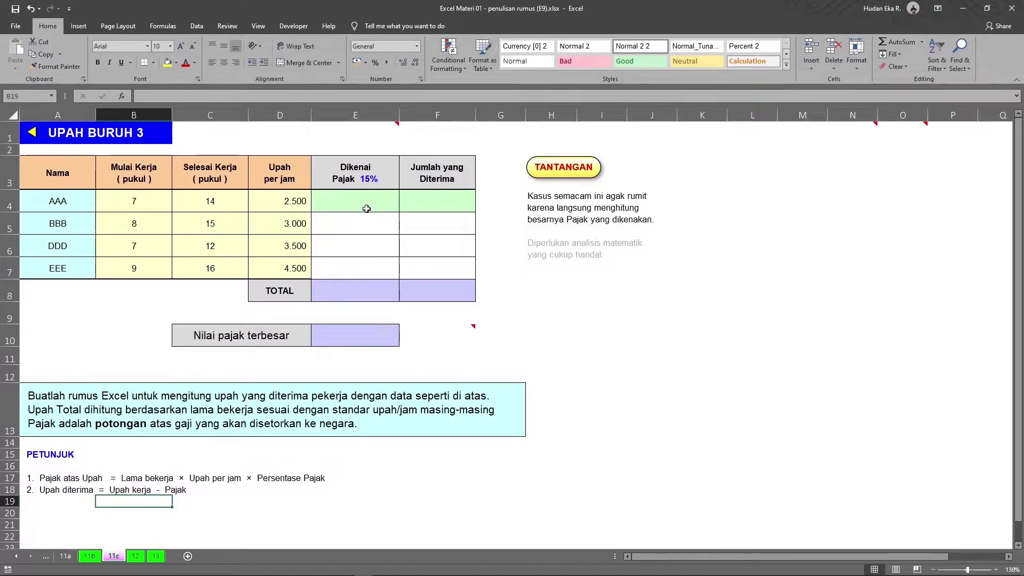
{"action": "left_click", "coordinate": [357, 205]}
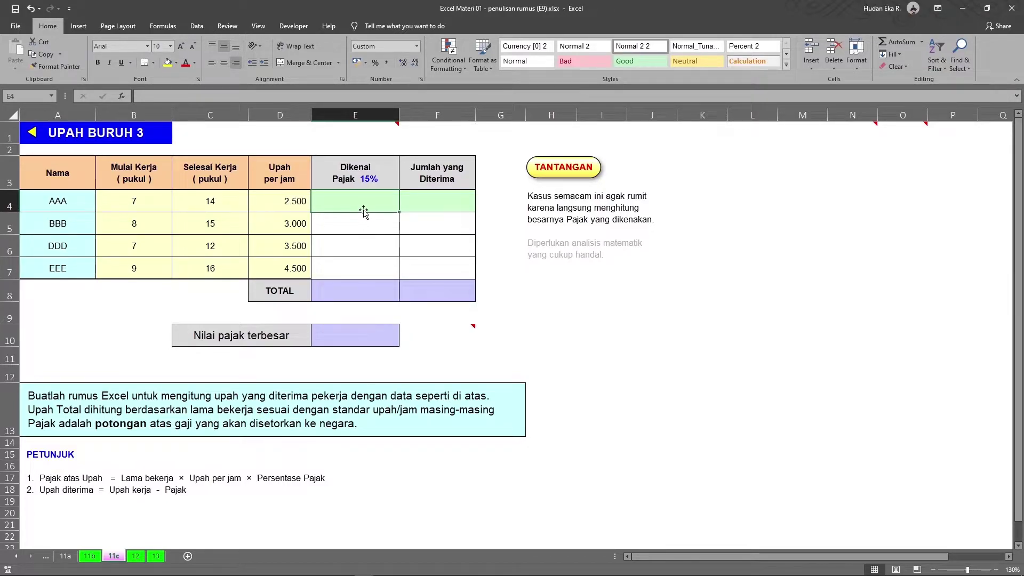
{"action": "type", "text": "="}
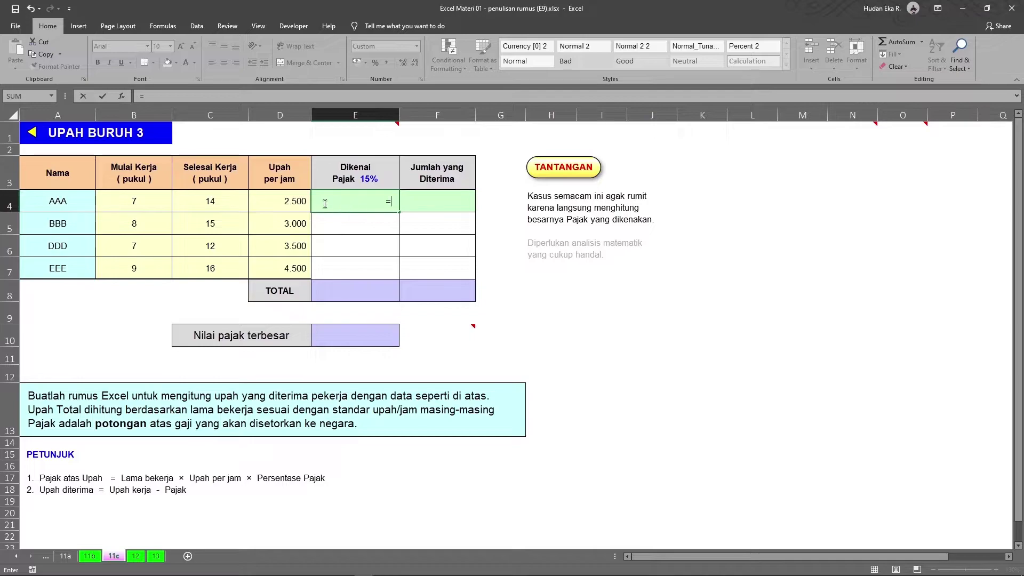
Step: Enter the tax formula =D4*(C4-B4)*15% in E4 for AAA's wage
{"action": "left_click", "coordinate": [283, 201]}
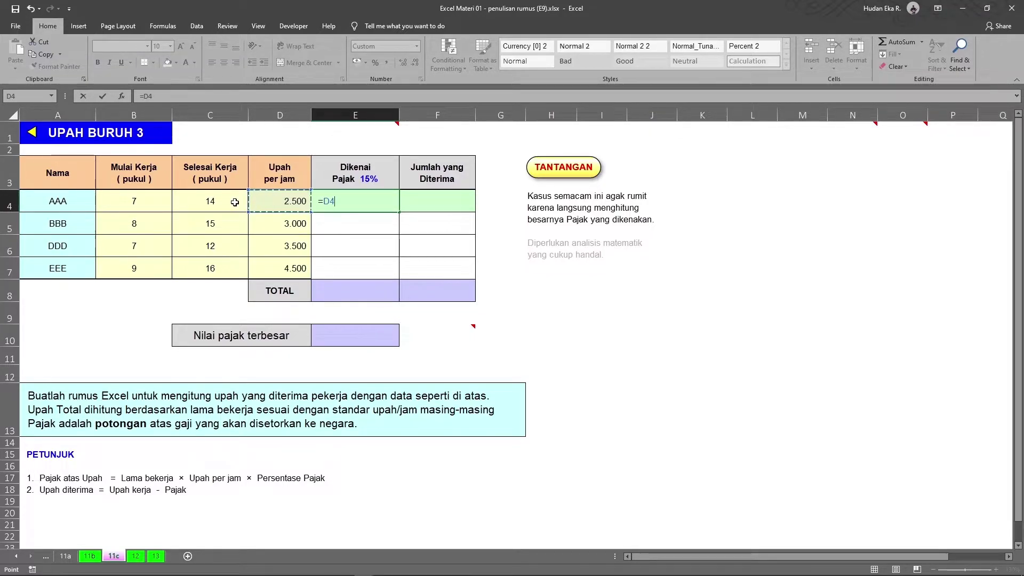
{"action": "type", "text": "*("}
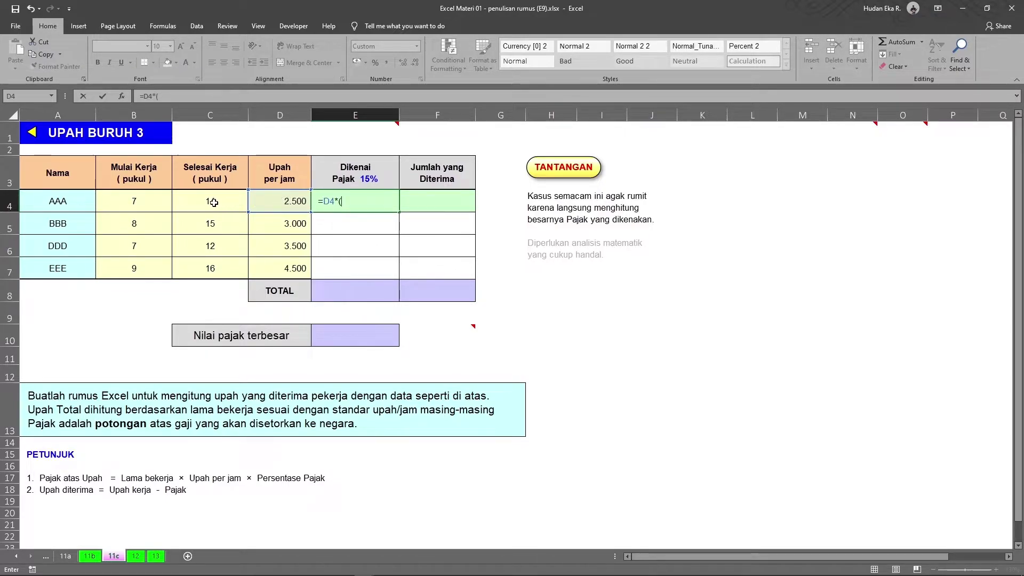
{"action": "left_click", "coordinate": [213, 203]}
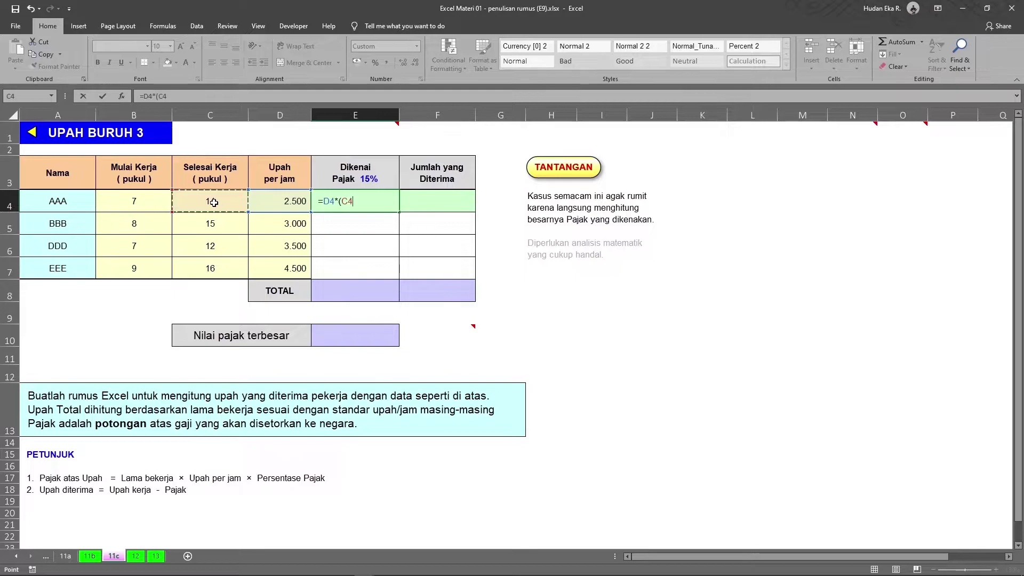
{"action": "type", "text": "-"}
{"action": "left_click", "coordinate": [155, 197]}
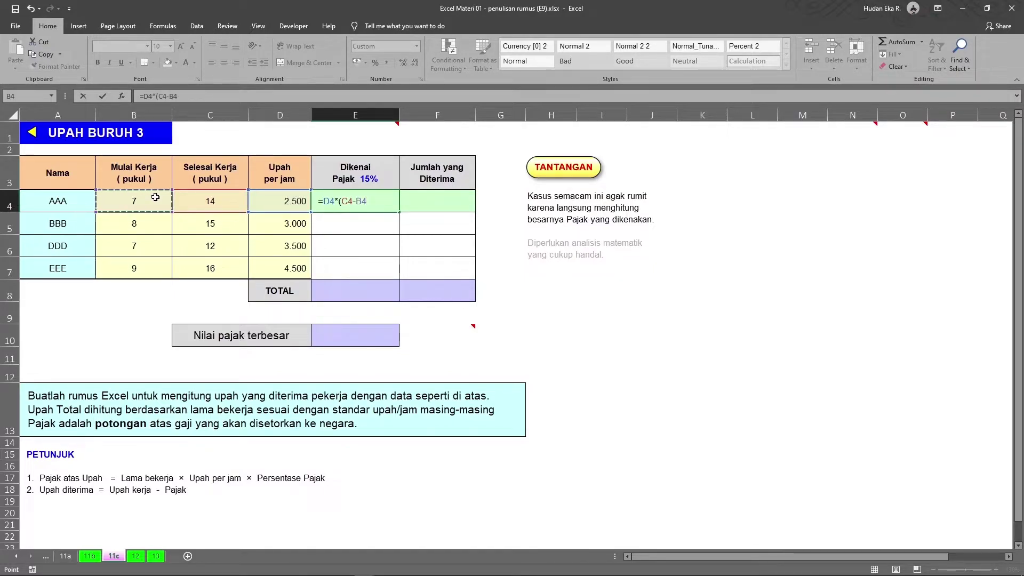
{"action": "type", "text": ")"}
{"action": "type", "text": "*1"}
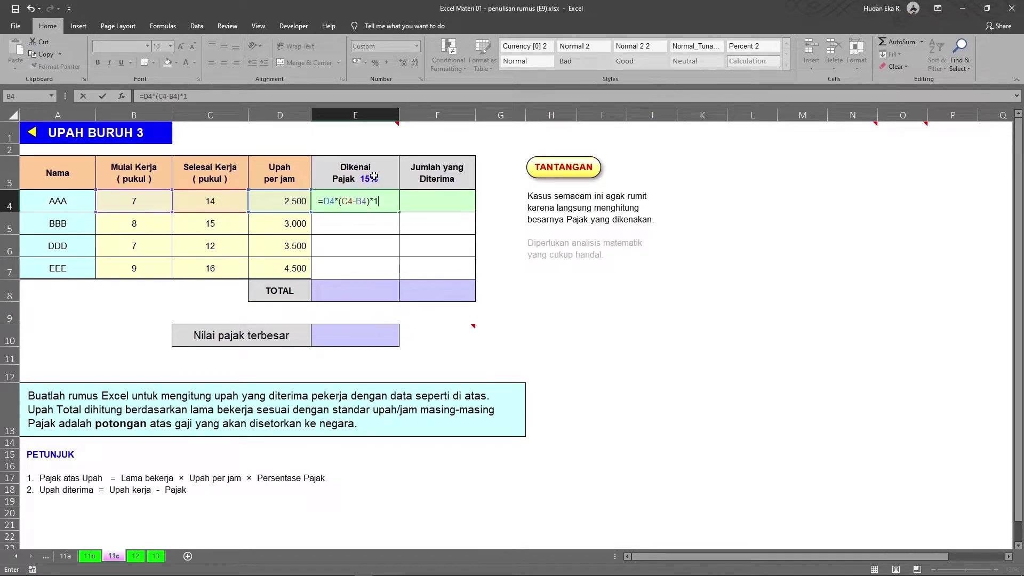
{"action": "type", "text": "5%"}
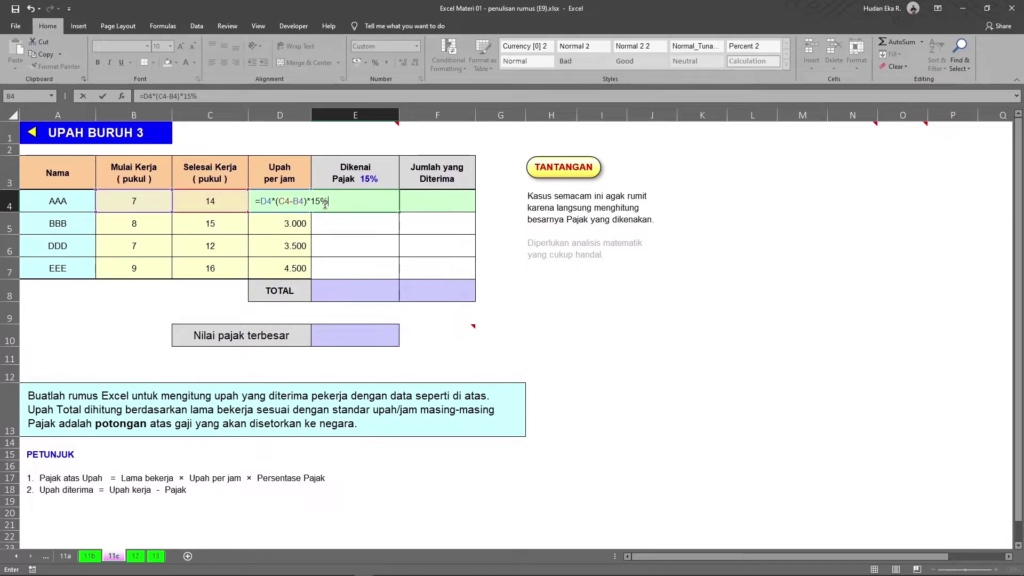
{"action": "key", "text": "Return"}
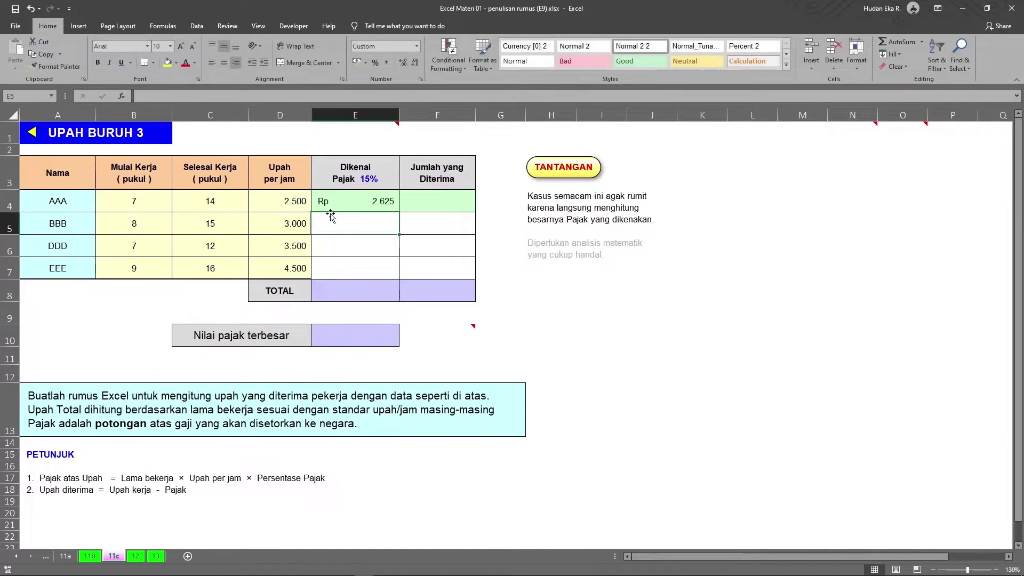
Step: Fill the tax formula down to E7 and AutoSum E4:E7 into E8, totalling 13.125
{"action": "left_click", "coordinate": [362, 190]}
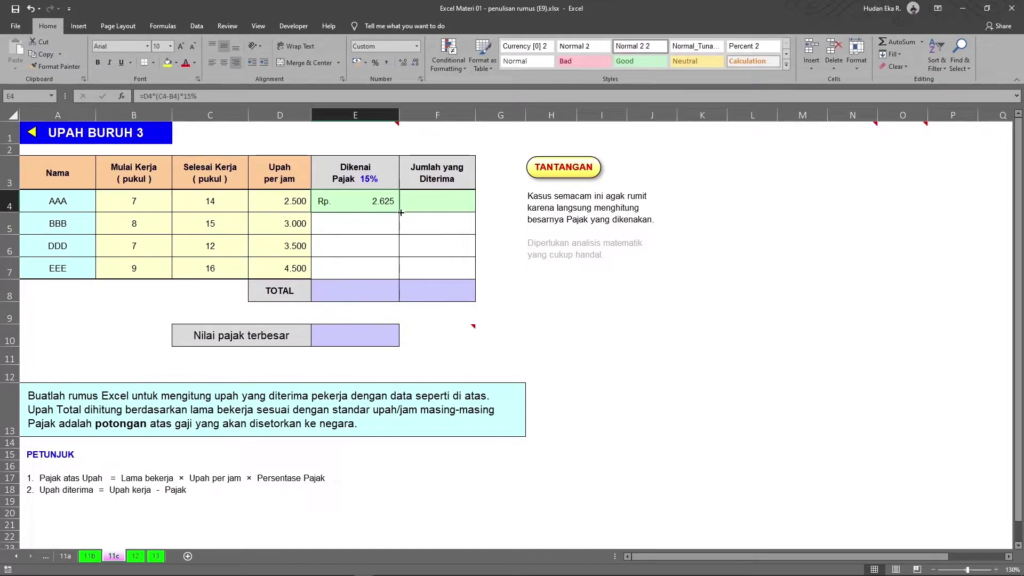
{"action": "mouse_move", "coordinate": [400, 212]}
{"action": "left_mouse_down"}
{"action": "mouse_move", "coordinate": [395, 269]}
{"action": "mouse_move", "coordinate": [363, 203]}
{"action": "left_mouse_up"}
{"action": "left_click", "coordinate": [378, 290]}
{"action": "key", "text": "alt+equal"}
{"action": "left_click", "coordinate": [363, 203]}
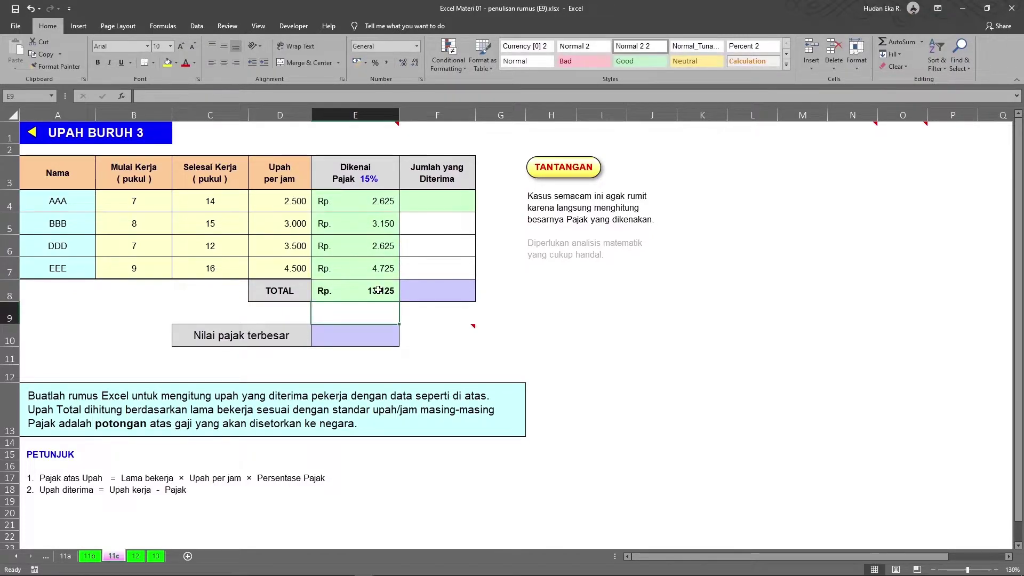
{"action": "double_click", "coordinate": [364, 200]}
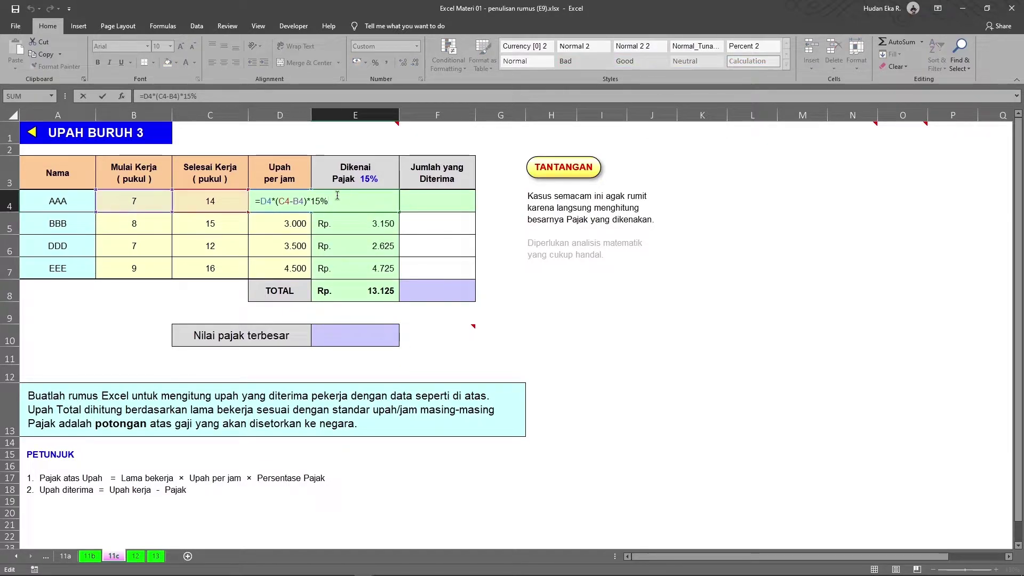
{"action": "left_click_drag", "start_coordinate": [364, 200], "coordinate": [238, 195]}
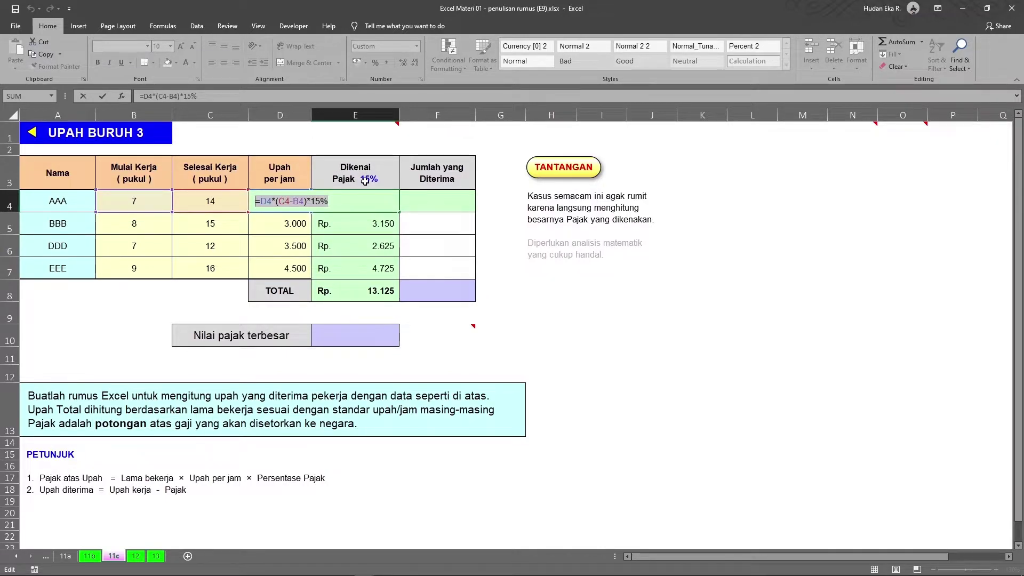
{"action": "left_click", "coordinate": [336, 202]}
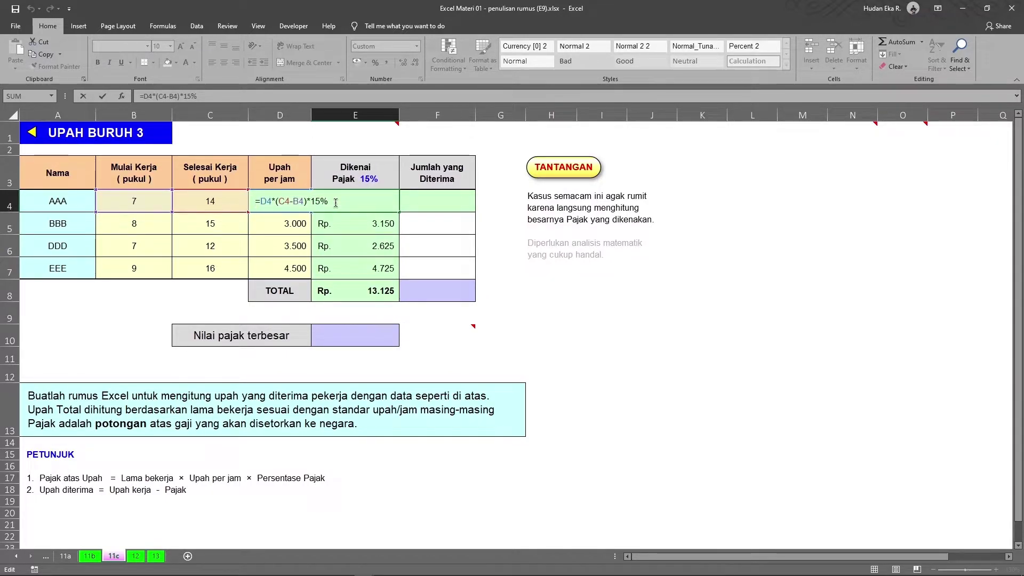
{"action": "left_click_drag", "start_coordinate": [336, 202], "coordinate": [255, 201]}
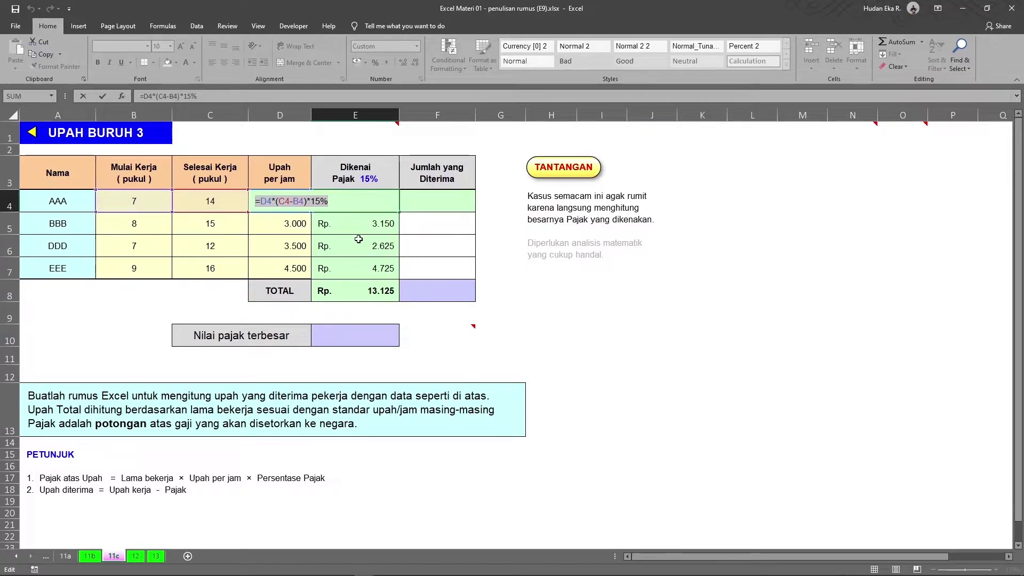
{"action": "key", "text": "ctrl+Return"}
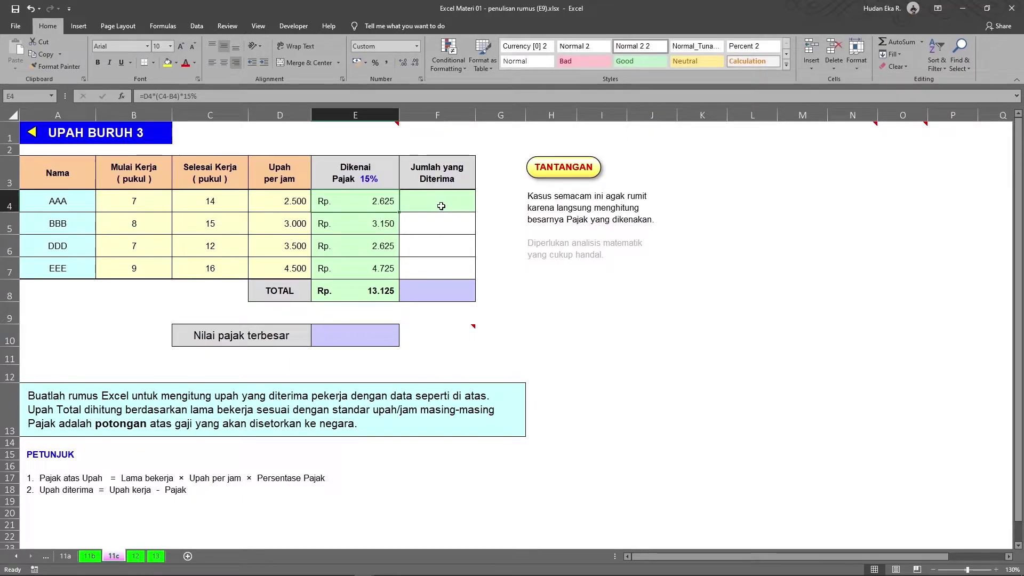
{"action": "left_click", "coordinate": [441, 206]}
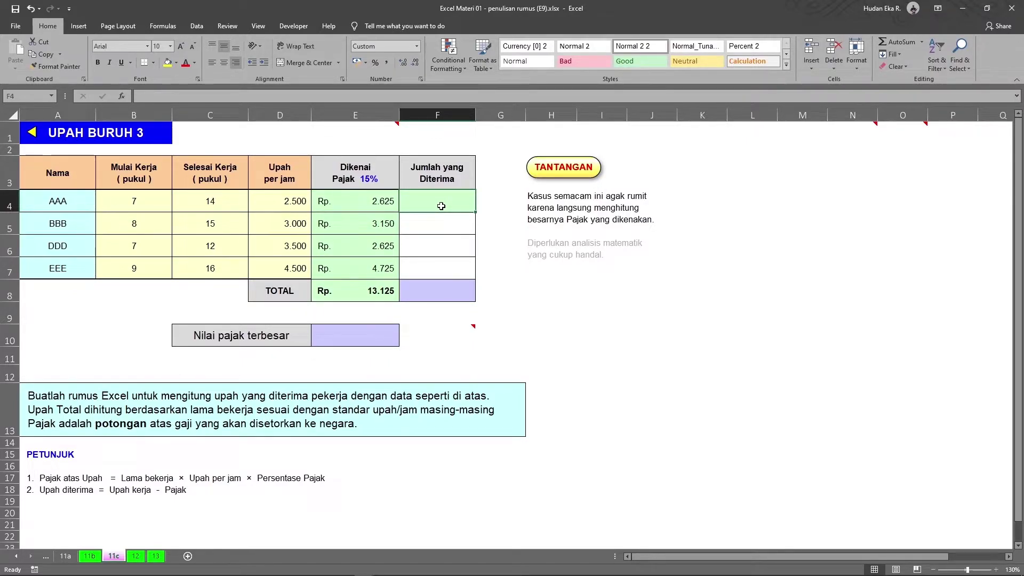
Step: Enter the received-wage formula =D4*(C4-B4)-E4 in F4
{"action": "type", "text": "="}
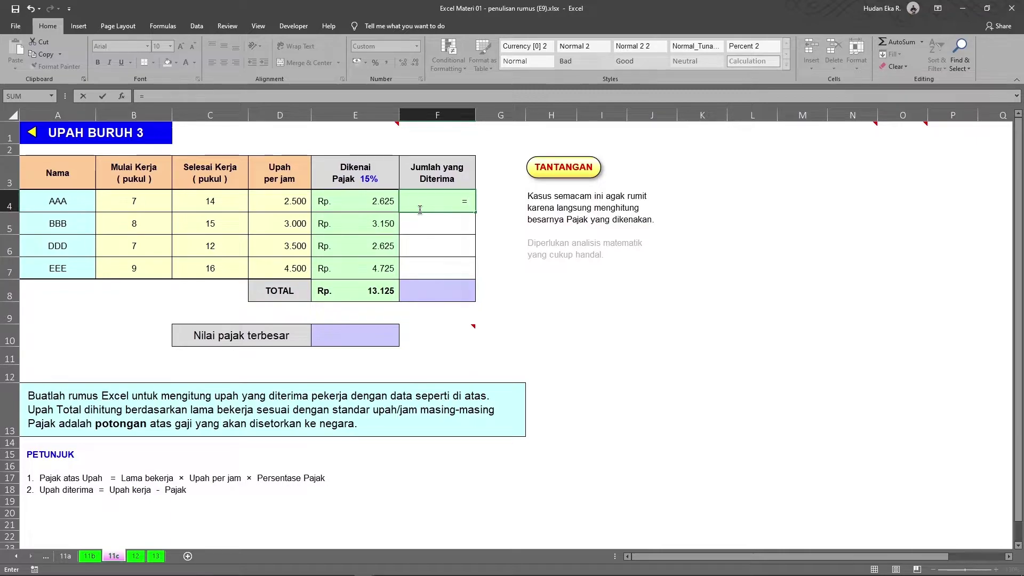
{"action": "left_click", "coordinate": [282, 202]}
{"action": "type", "text": "*"}
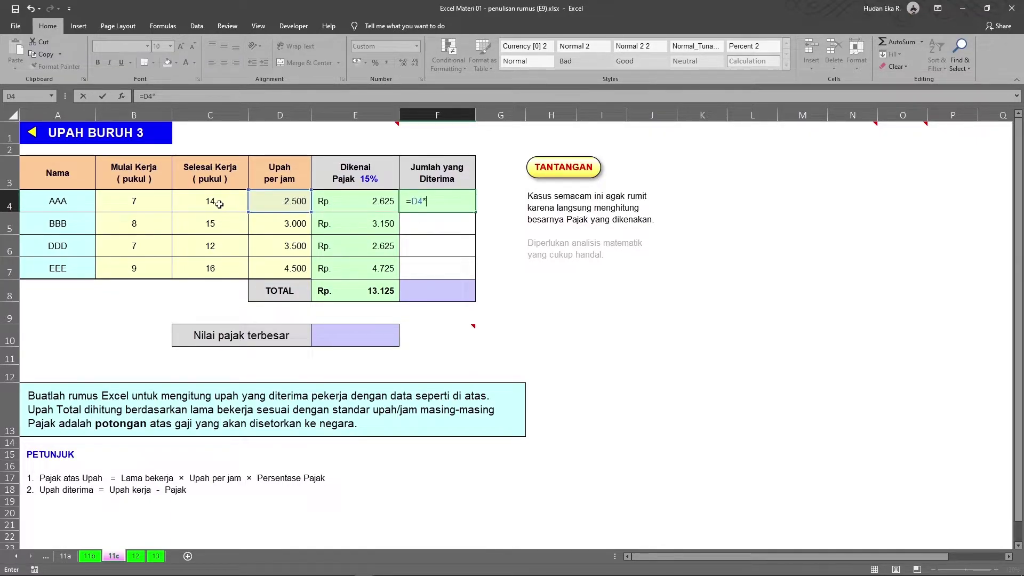
{"action": "type", "text": "("}
{"action": "left_click", "coordinate": [219, 204]}
{"action": "type", "text": "-"}
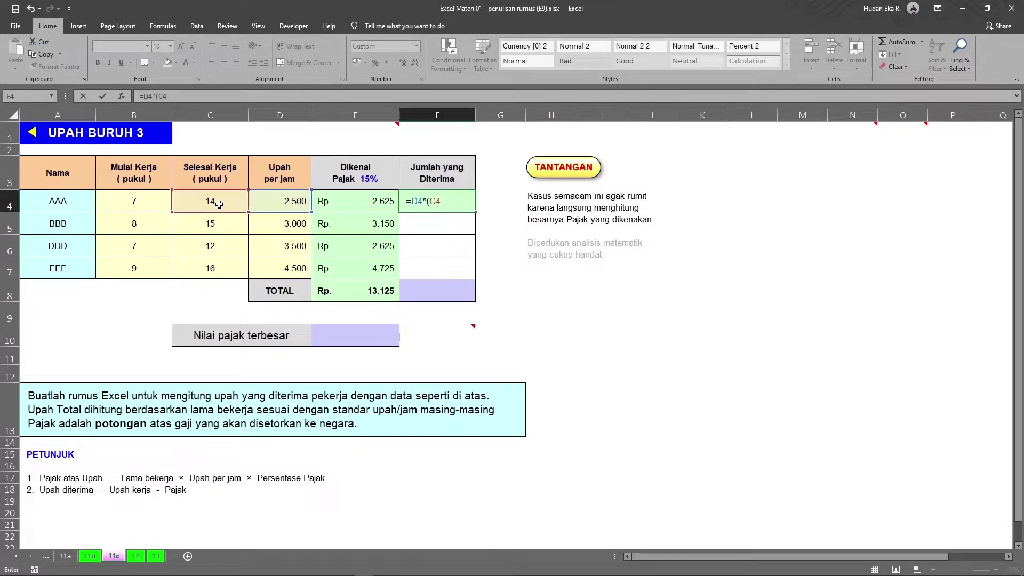
{"action": "left_click", "coordinate": [141, 202]}
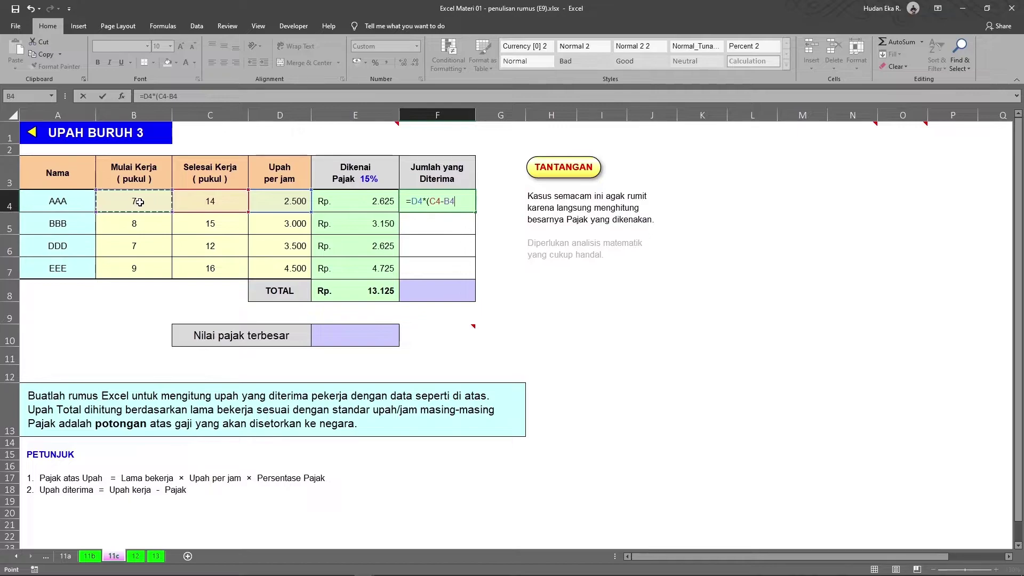
{"action": "type", "text": ")-"}
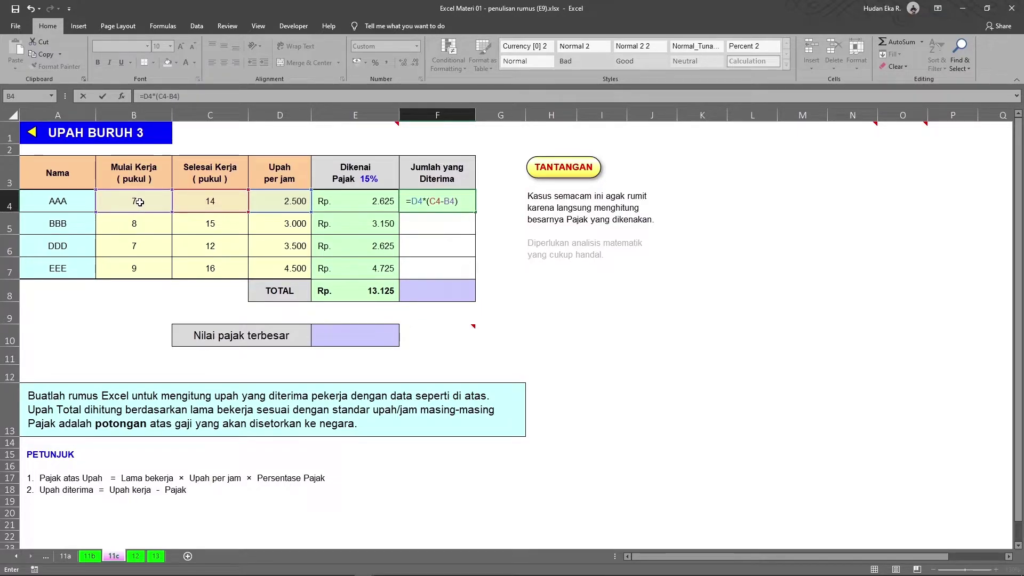
{"action": "left_click", "coordinate": [365, 202]}
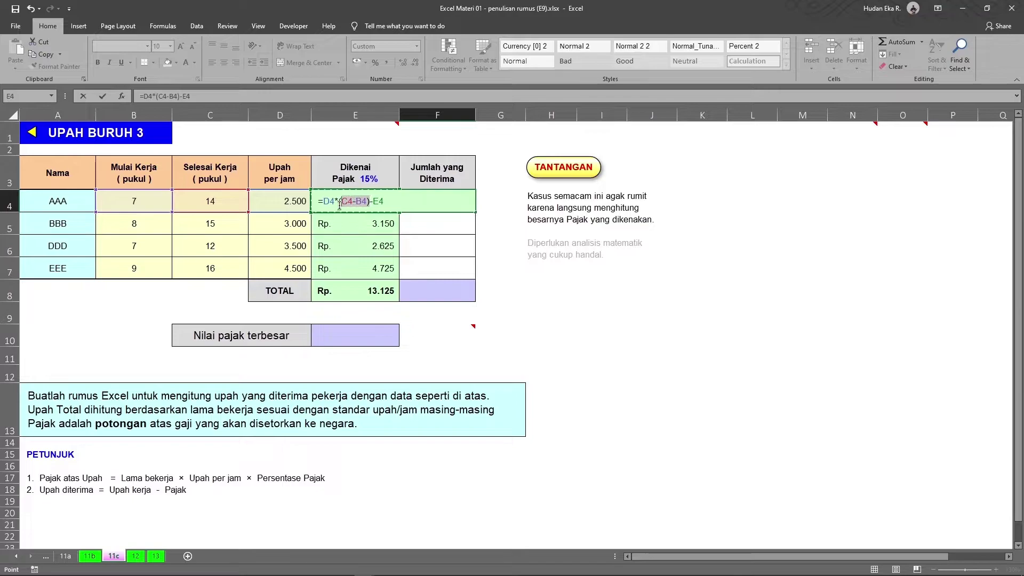
{"action": "left_click_drag", "start_coordinate": [370, 203], "coordinate": [323, 201]}
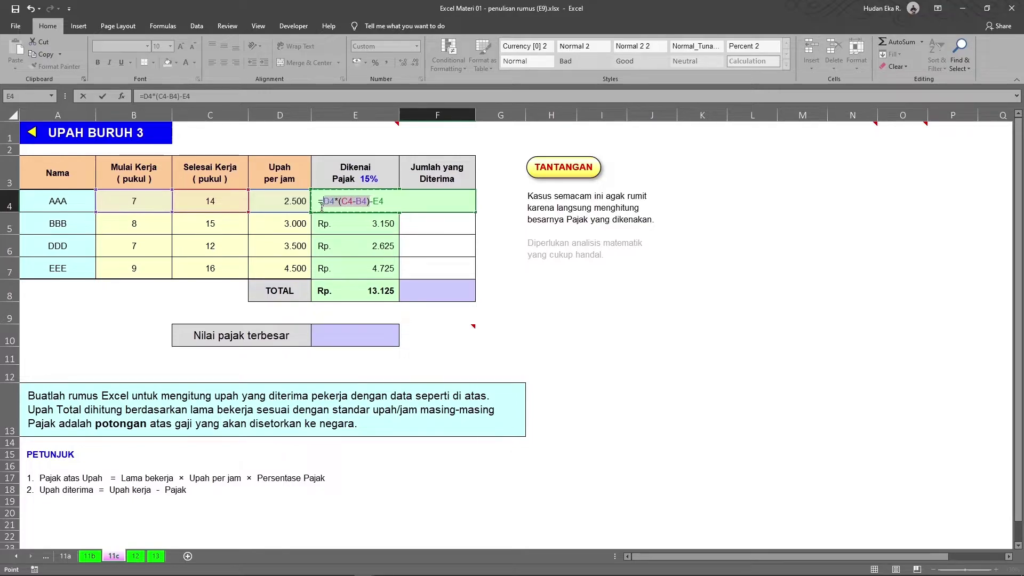
{"action": "left_click", "coordinate": [386, 202]}
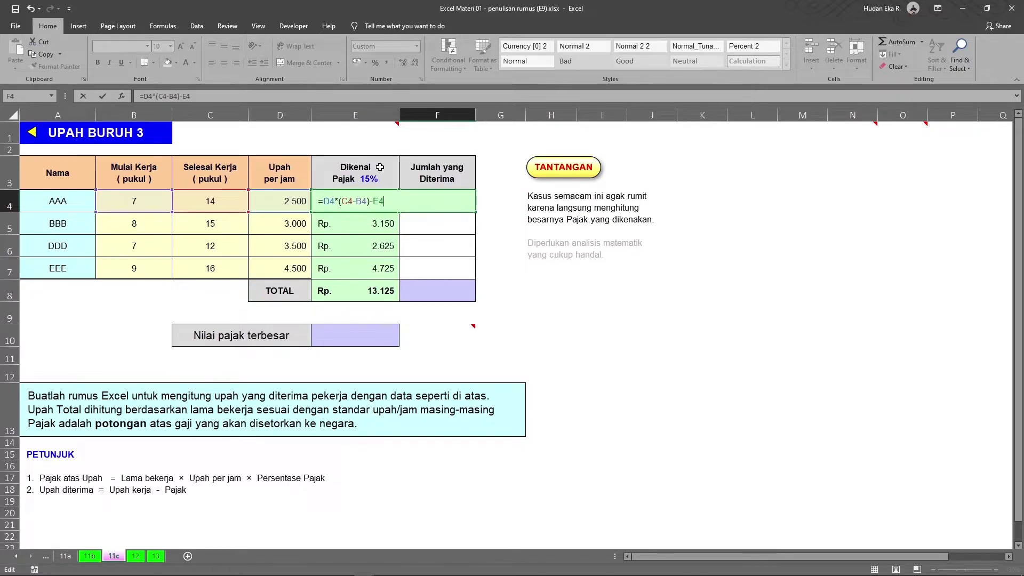
{"action": "key", "text": "Return"}
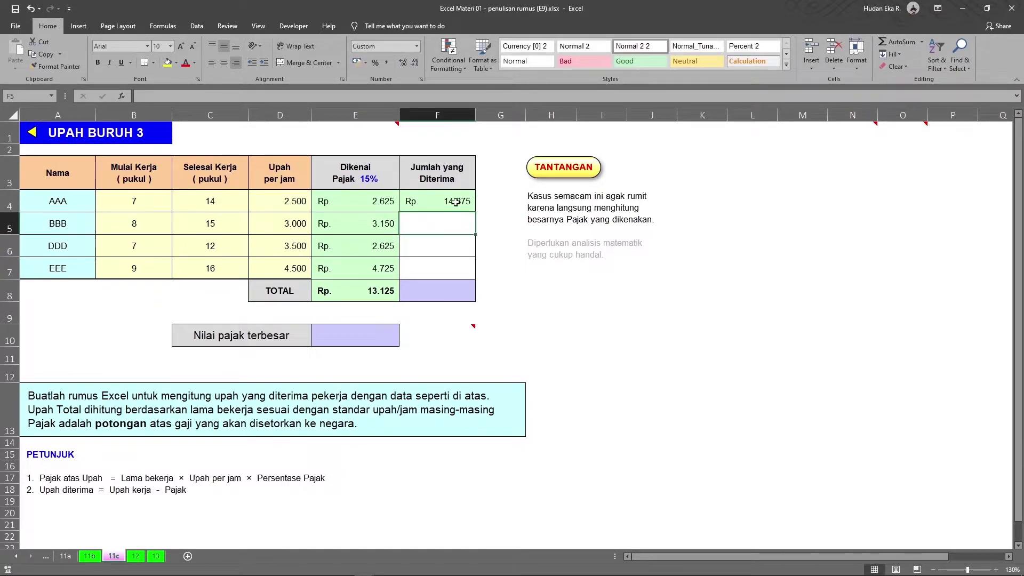
Step: Fill F4's formula down to F7 and AutoSum F4:F7 into F8, totalling 74.375
{"action": "left_click", "coordinate": [455, 202]}
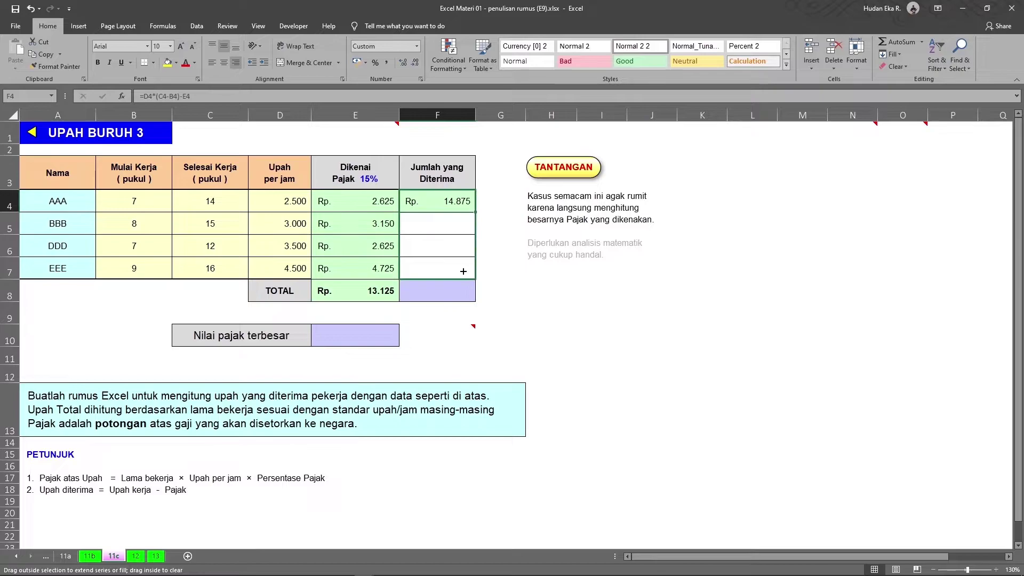
{"action": "left_click_drag", "start_coordinate": [475, 213], "coordinate": [464, 270]}
{"action": "left_click", "coordinate": [455, 290]}
{"action": "key", "text": "alt+equal"}
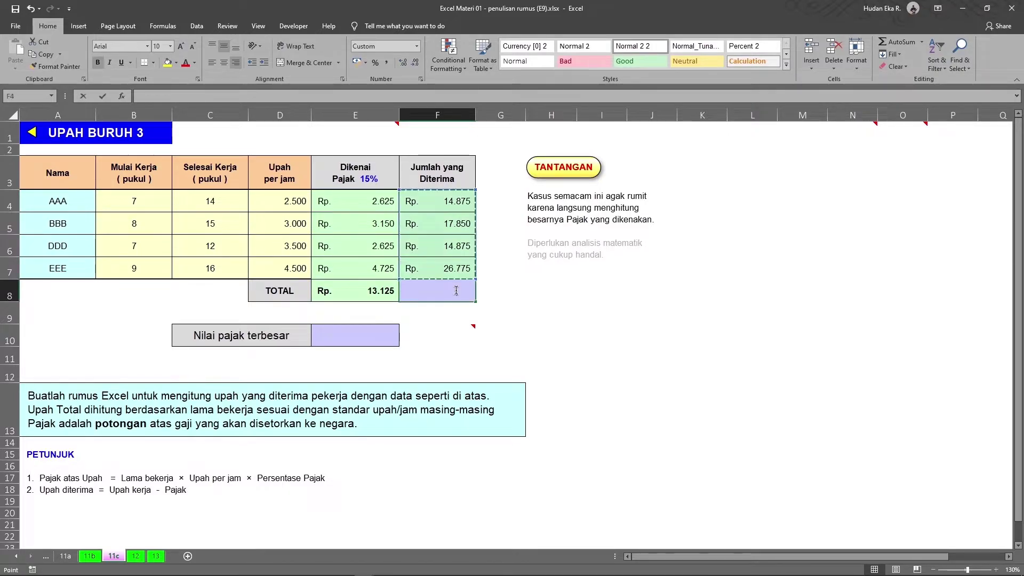
{"action": "key", "text": "Return"}
{"action": "mouse_move", "coordinate": [472, 325]}
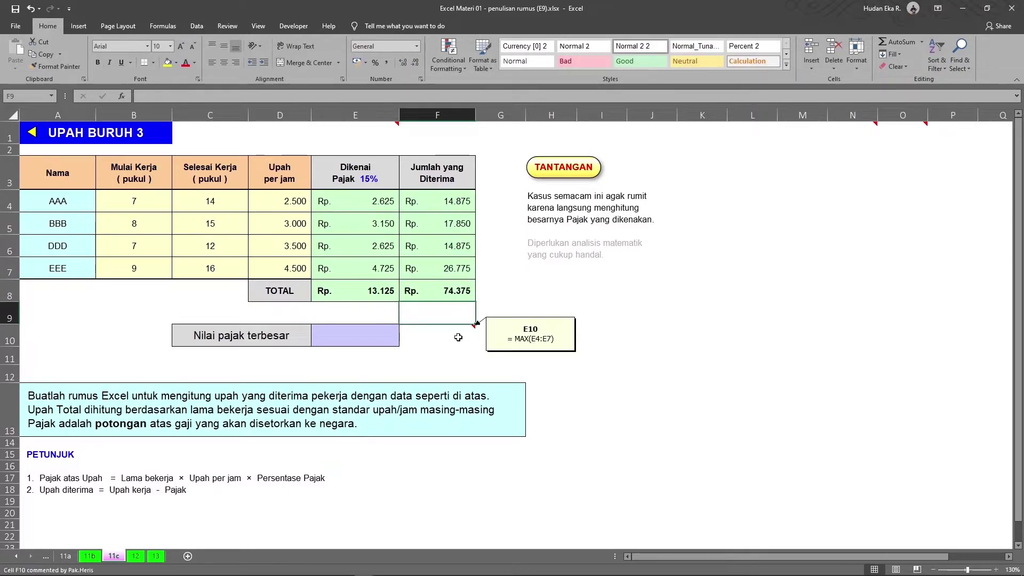
Step: Inspect F4's received-wage formula =D4*(C4-B4)-E4 without changing it
{"action": "left_click", "coordinate": [442, 209]}
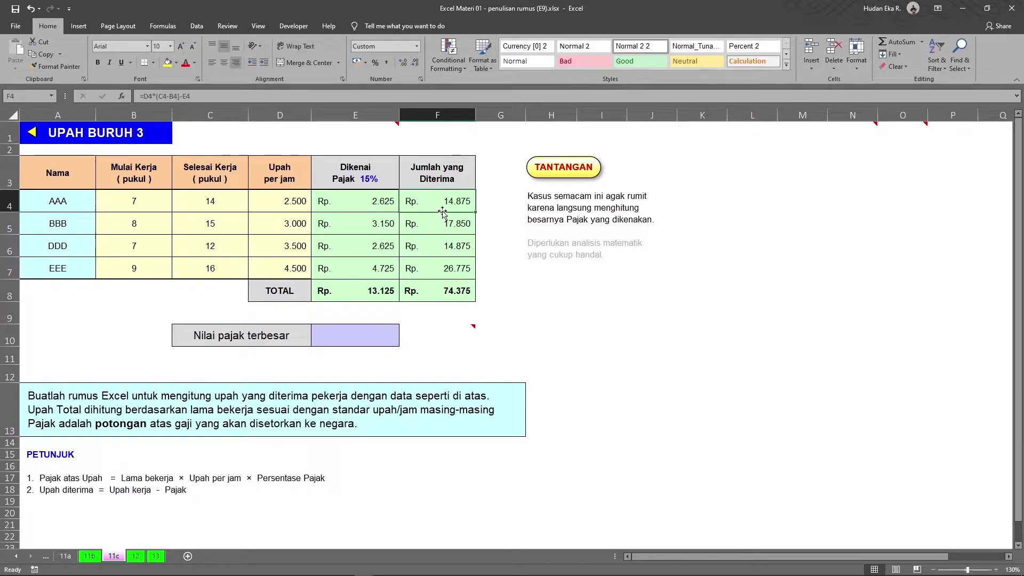
{"action": "double_click", "coordinate": [457, 206]}
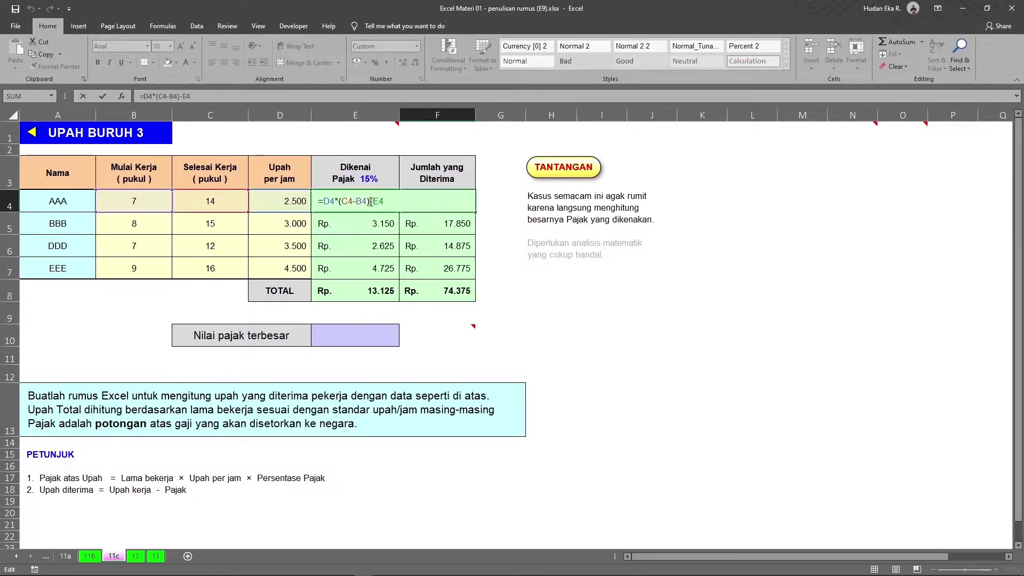
{"action": "mouse_move", "coordinate": [372, 201]}
{"action": "left_mouse_down"}
{"action": "mouse_move", "coordinate": [324, 201]}
{"action": "mouse_move", "coordinate": [367, 201]}
{"action": "left_mouse_up"}
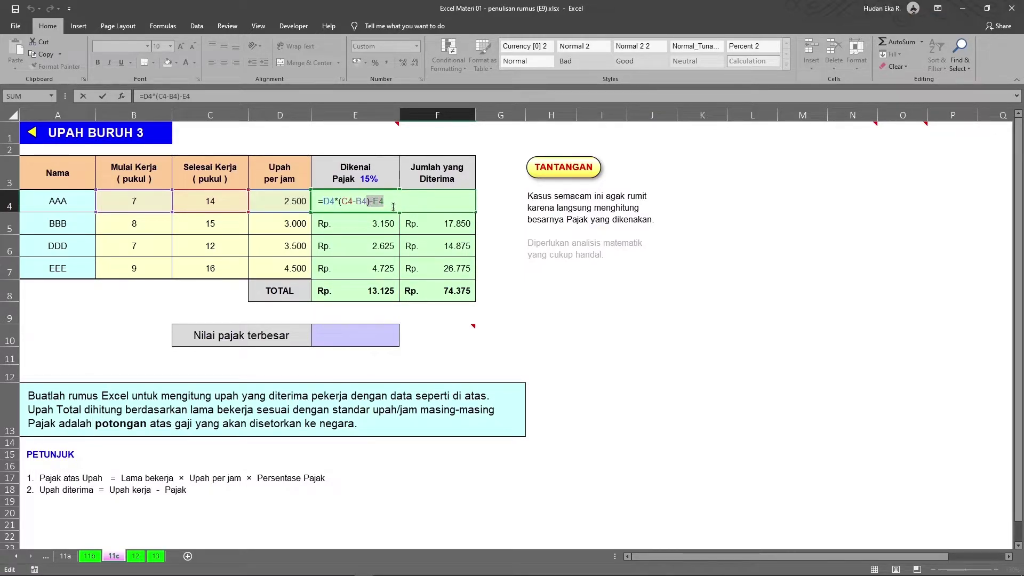
{"action": "key", "text": "ctrl+Return"}
Step: Inspect E4's tax formula =D4*(C4-B4)*15%, then switch to sheet 11b (UPAH BURUH 2)
{"action": "double_click", "coordinate": [367, 205]}
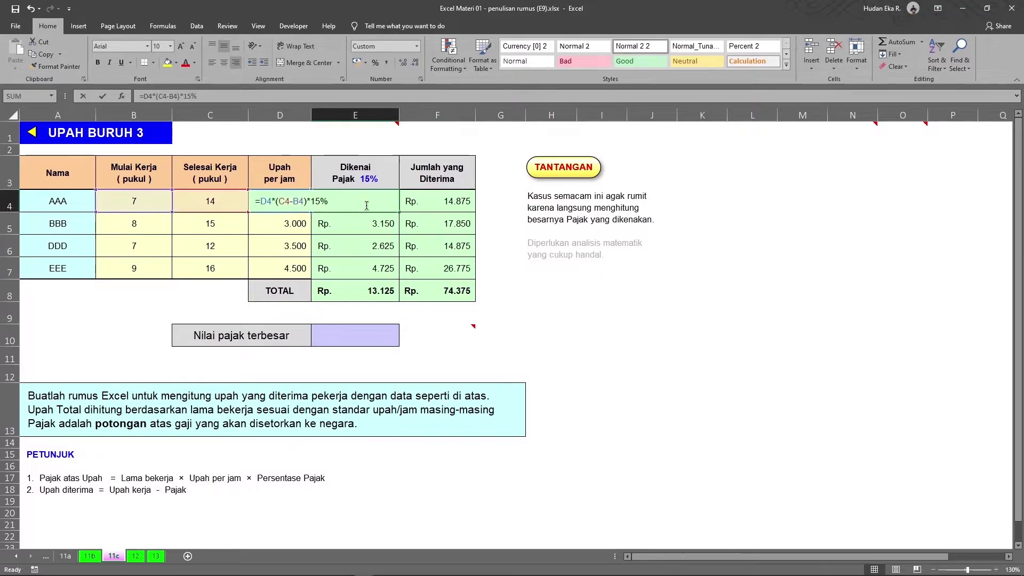
{"action": "left_click_drag", "start_coordinate": [308, 201], "coordinate": [260, 201]}
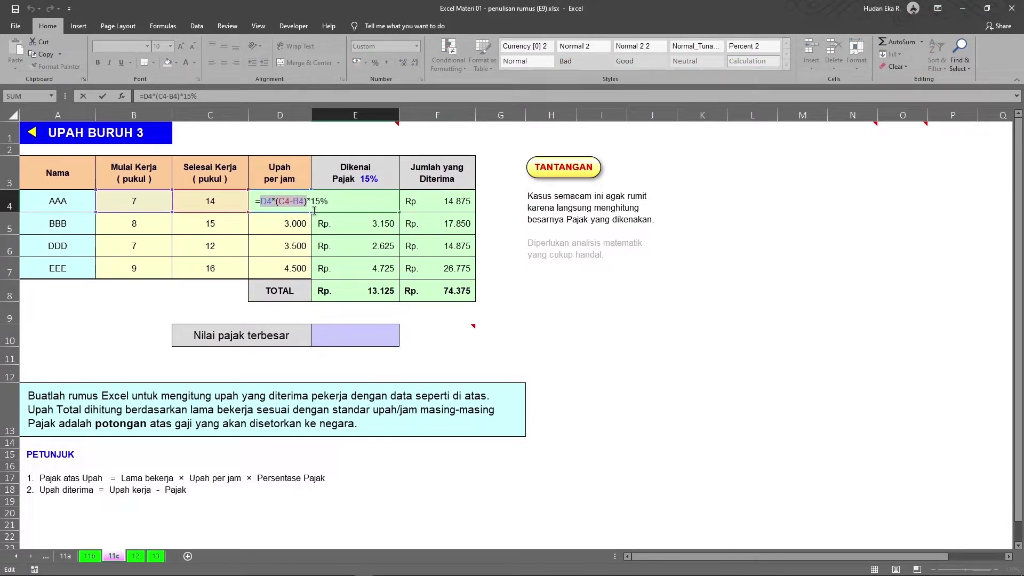
{"action": "key", "text": "Escape"}
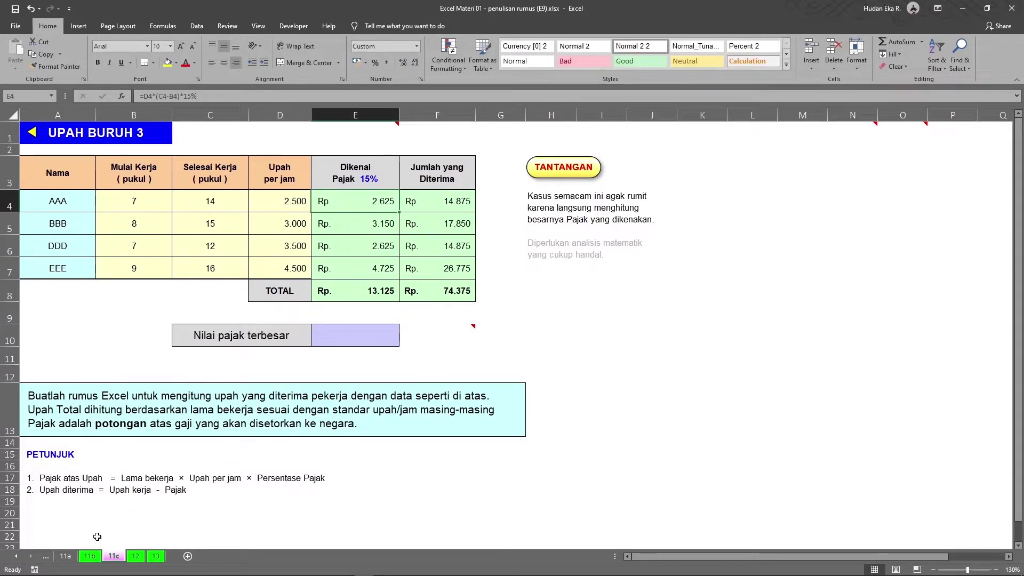
{"action": "left_click", "coordinate": [90, 555]}
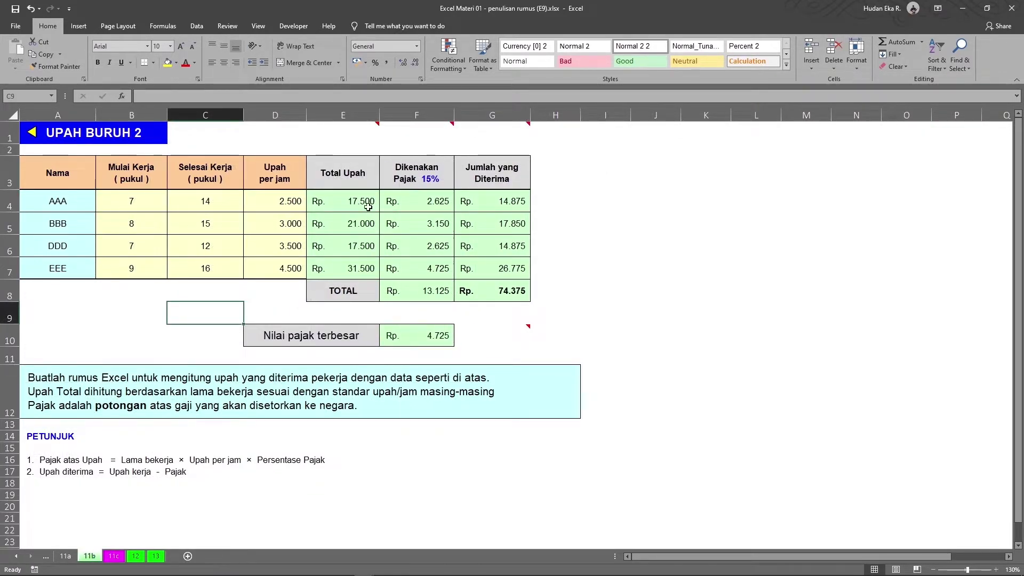
Step: Compare status-bar sums of E3:E7 and F3:G8 on sheet 11b, then return to sheet 11c
{"action": "left_click_drag", "start_coordinate": [345, 169], "coordinate": [343, 257]}
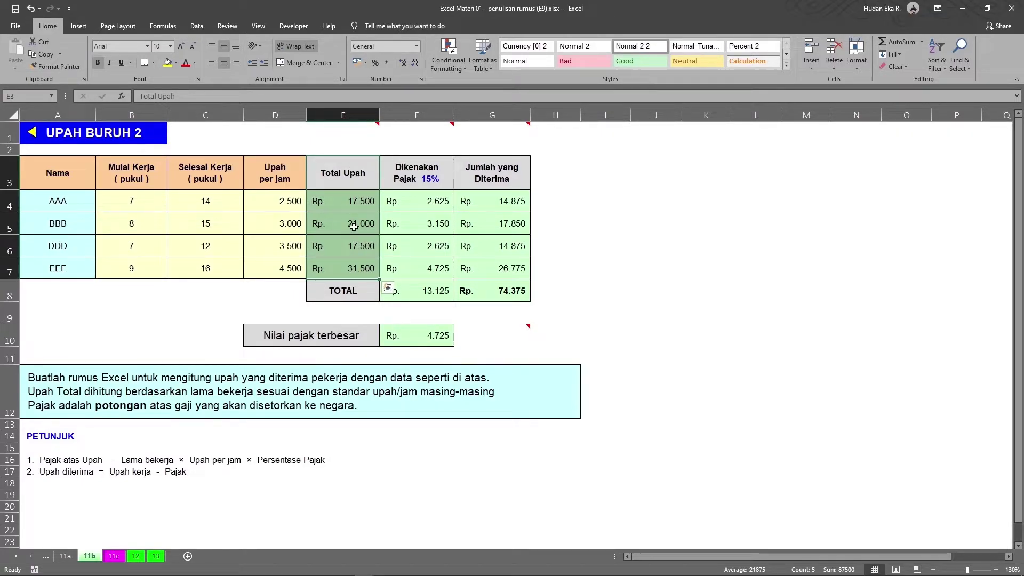
{"action": "left_click_drag", "start_coordinate": [426, 168], "coordinate": [511, 284]}
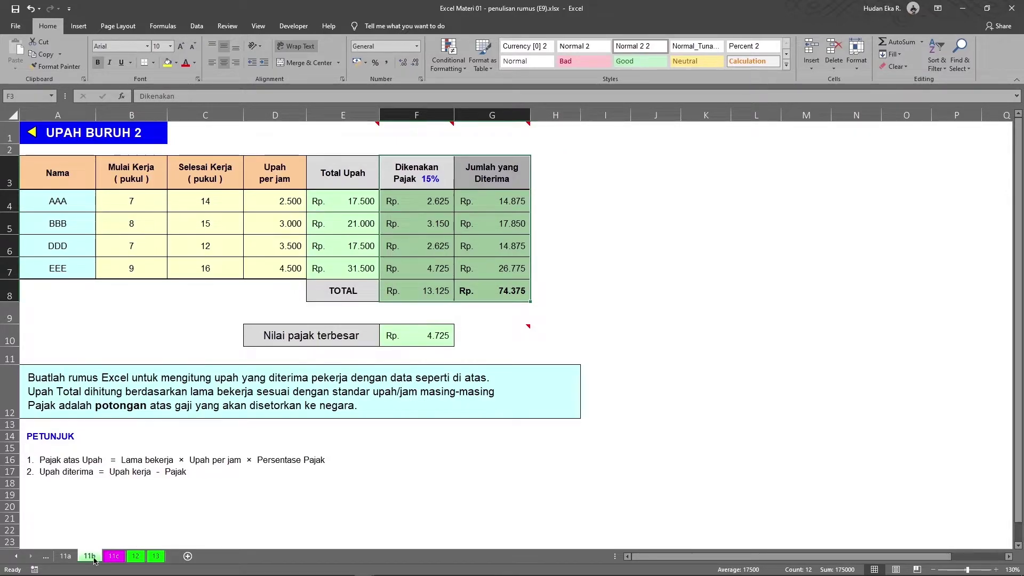
{"action": "left_click", "coordinate": [114, 555]}
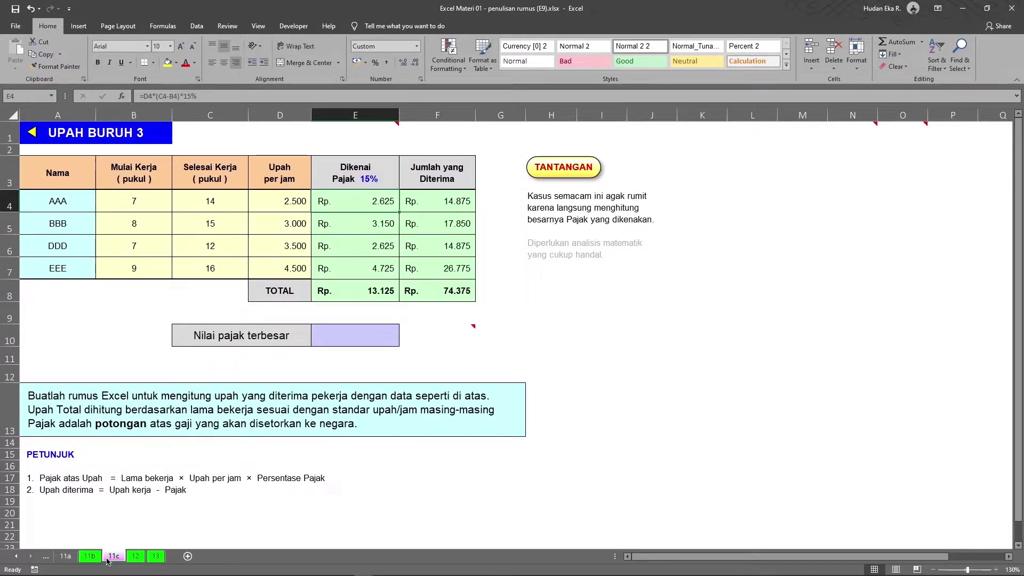
Step: Put =MAX(E4:E7) in E10 to show the largest tax 4.725, then open sheet 12
{"action": "left_click", "coordinate": [347, 340]}
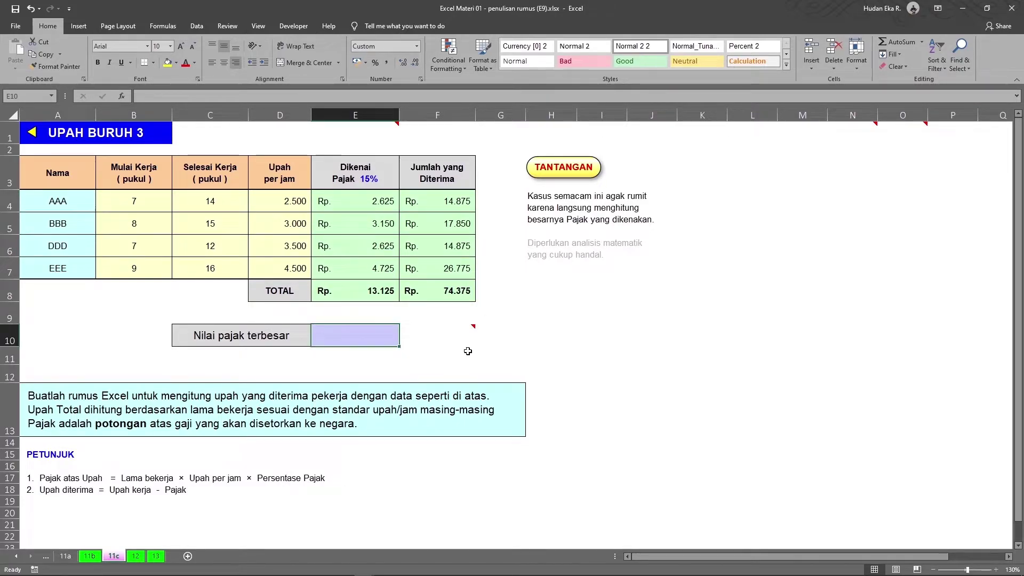
{"action": "type", "text": "="}
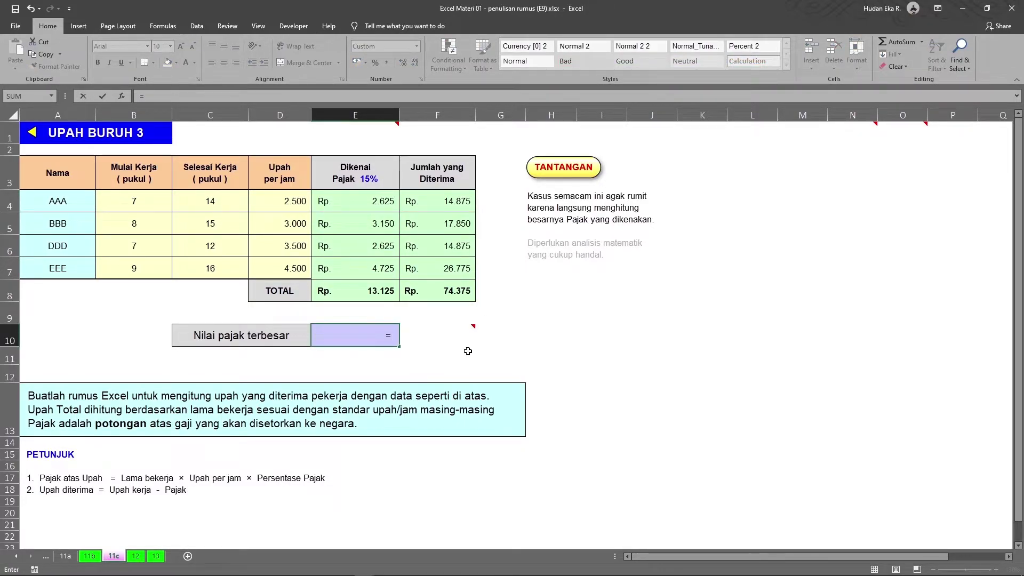
{"action": "type", "text": "ma"}
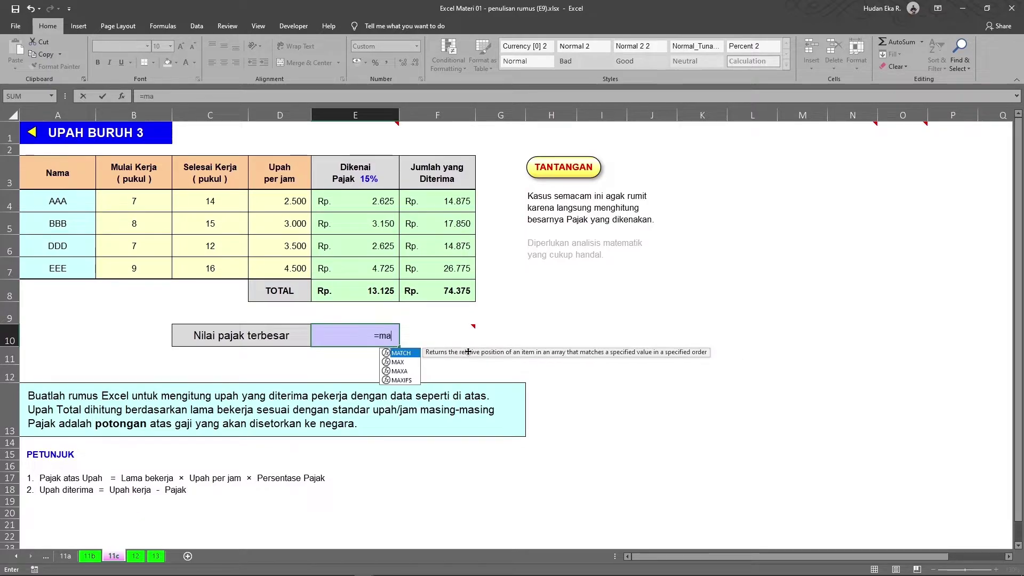
{"action": "type", "text": "x"}
{"action": "key", "text": "Tab"}
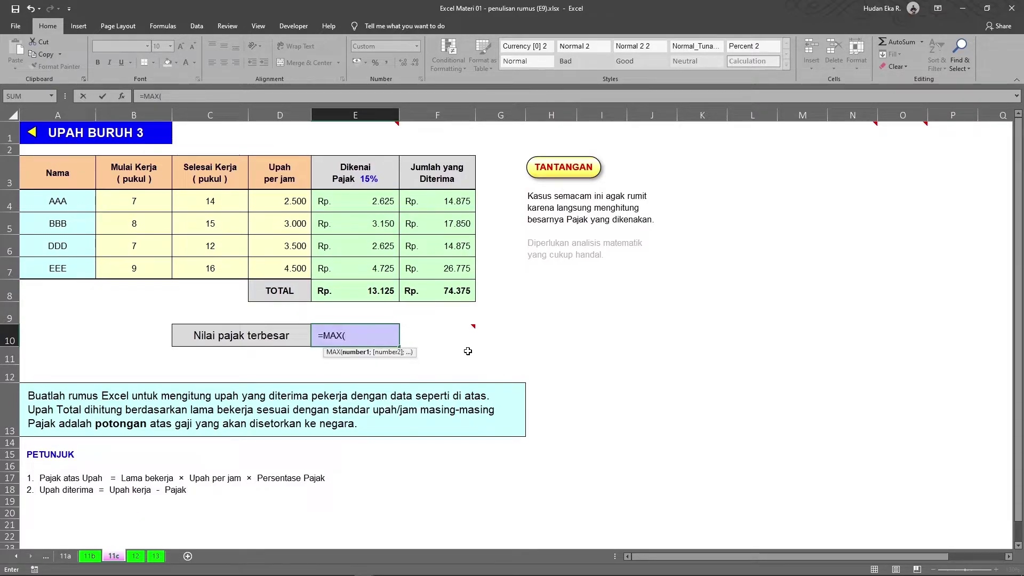
{"action": "left_click_drag", "start_coordinate": [362, 206], "coordinate": [359, 272]}
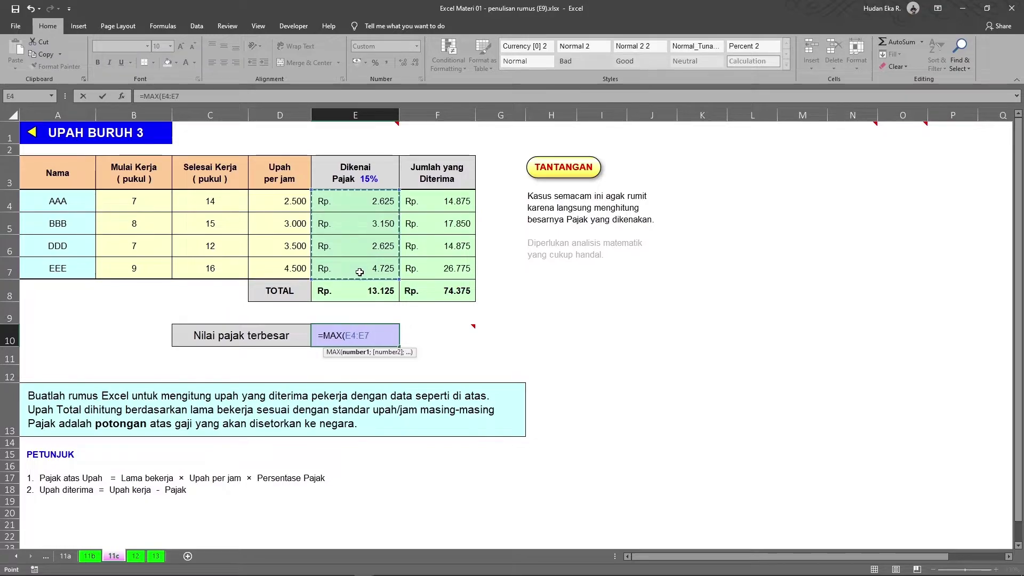
{"action": "key", "text": "Return"}
{"action": "left_click", "coordinate": [426, 349]}
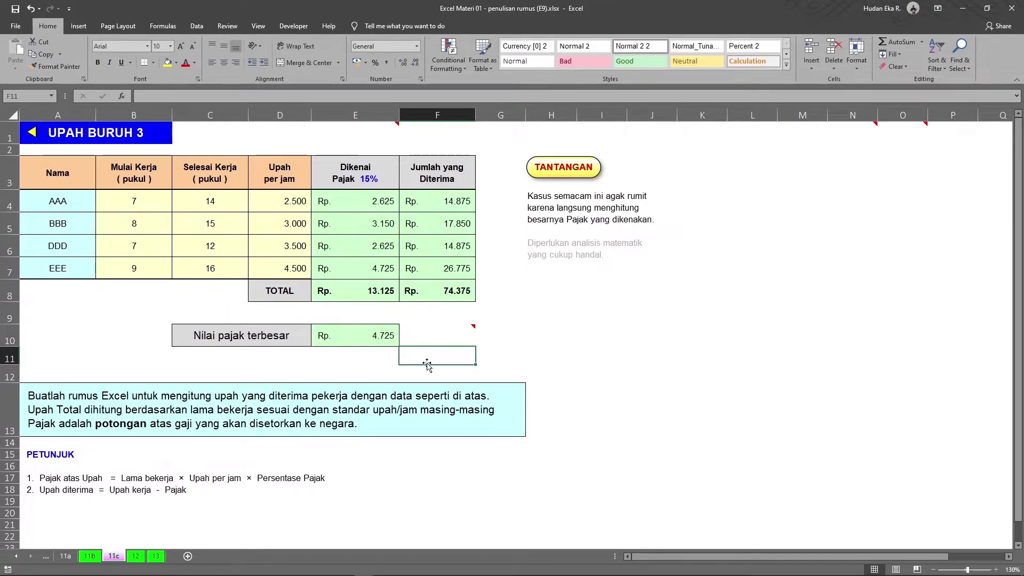
{"action": "left_click", "coordinate": [137, 556]}
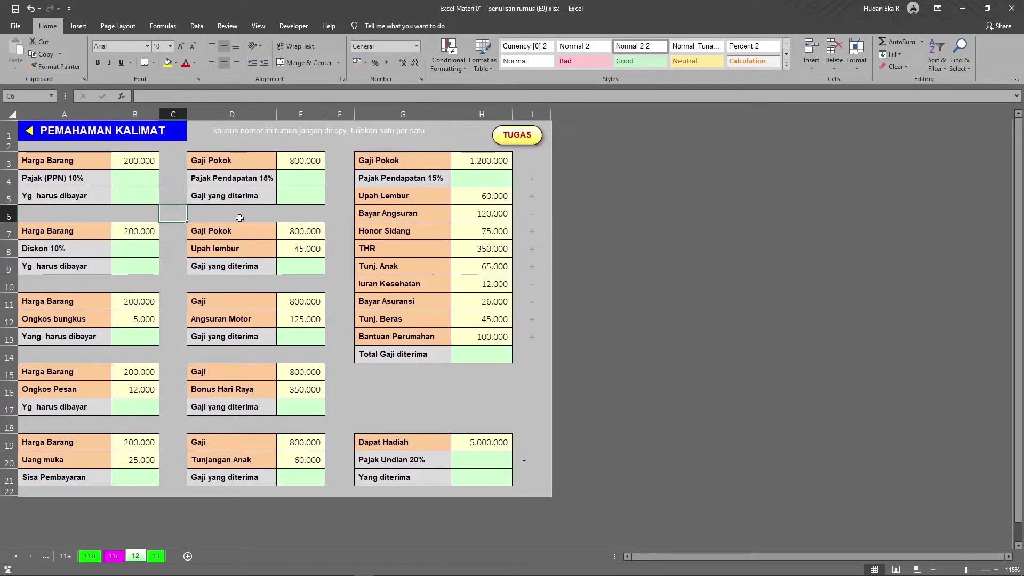
{"action": "left_click", "coordinate": [339, 231]}
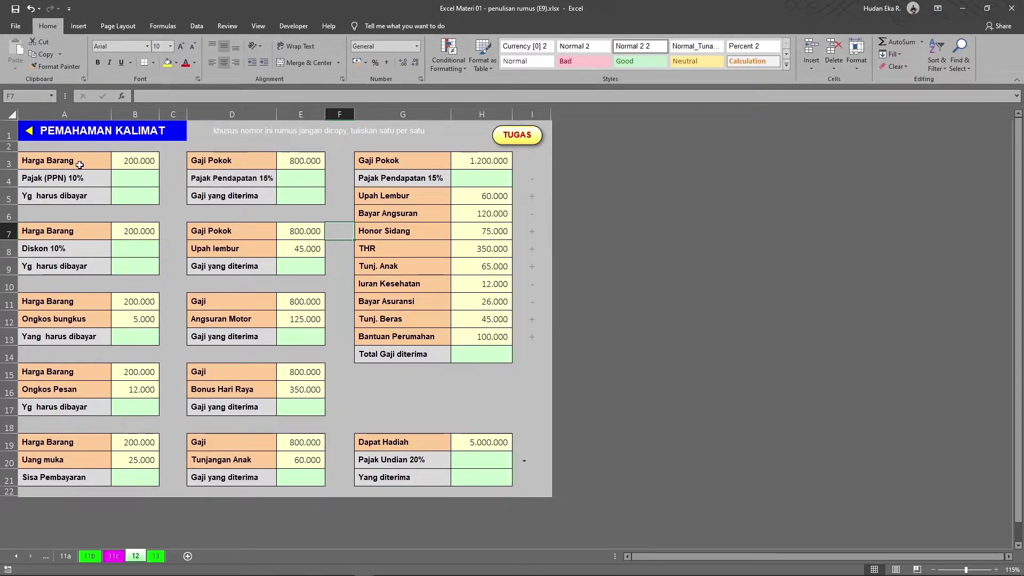
{"action": "left_click", "coordinate": [79, 164]}
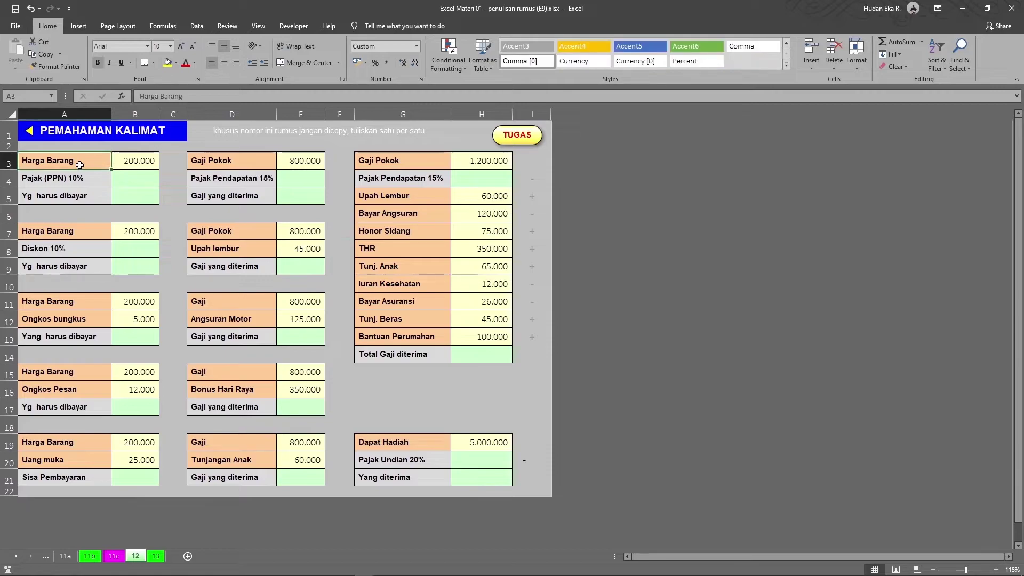
{"action": "left_click", "coordinate": [130, 163]}
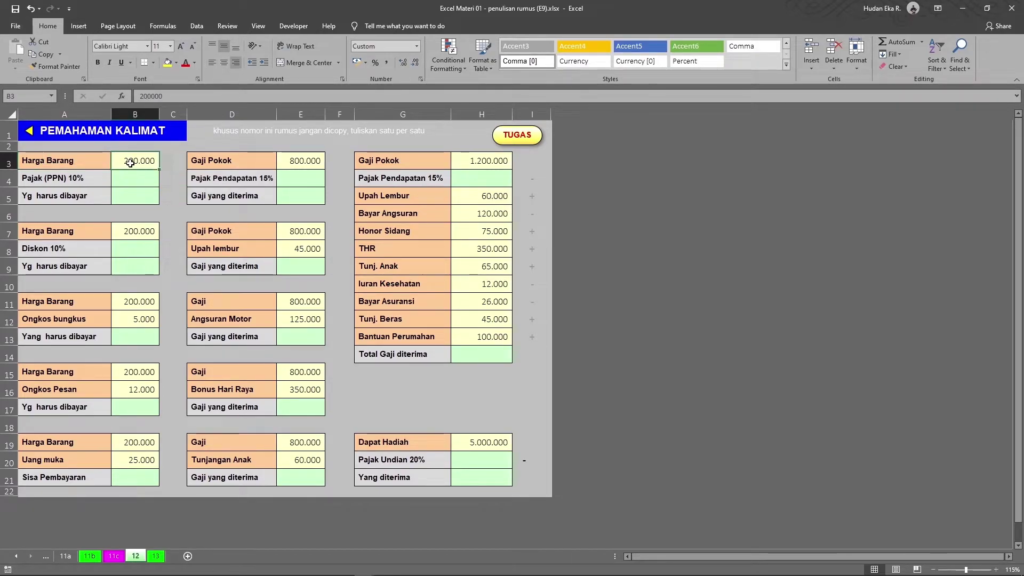
{"action": "left_click_drag", "start_coordinate": [76, 163], "coordinate": [126, 165]}
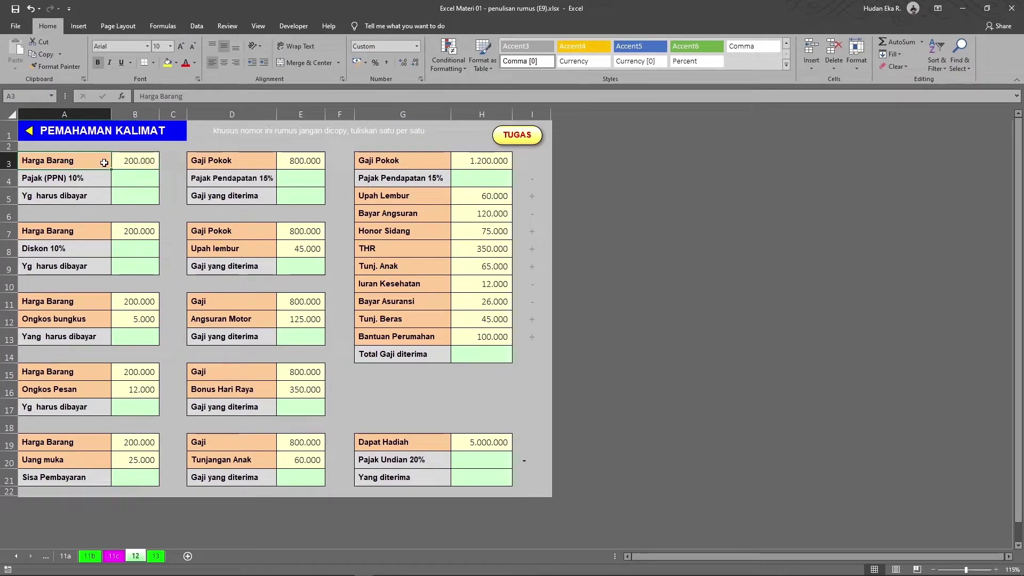
{"action": "left_click", "coordinate": [125, 161]}
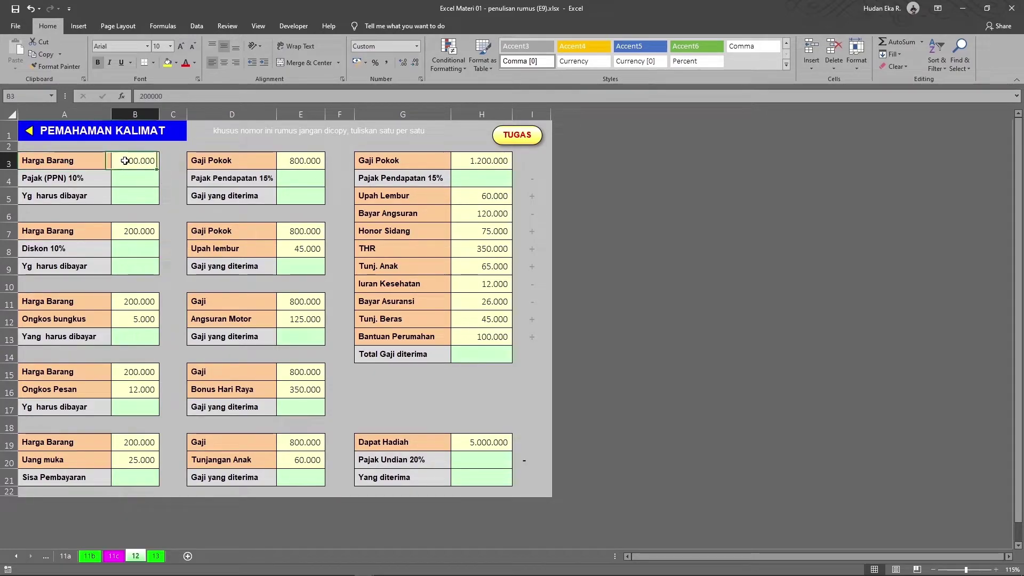
{"action": "left_click", "coordinate": [87, 181]}
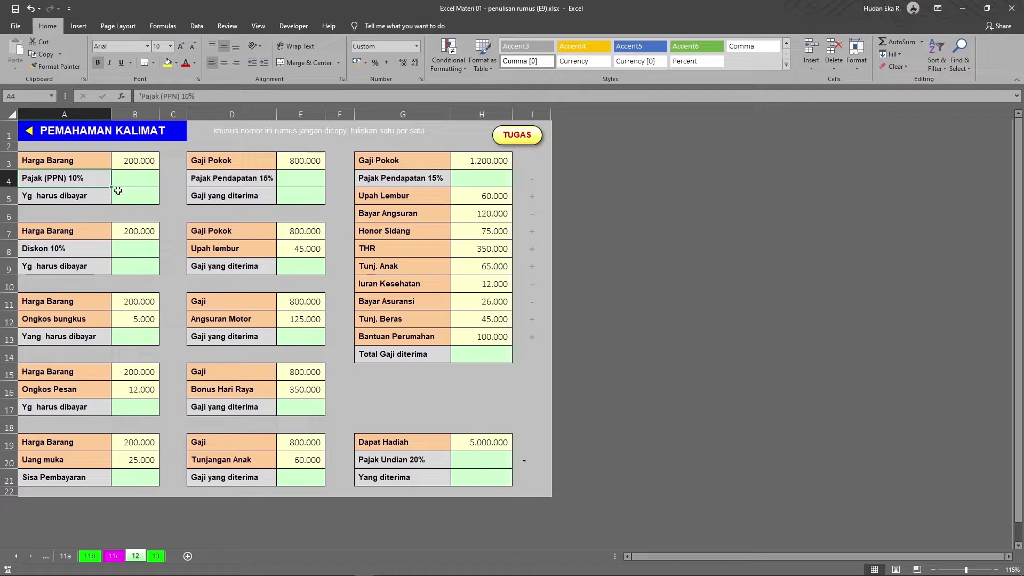
{"action": "left_click", "coordinate": [132, 160]}
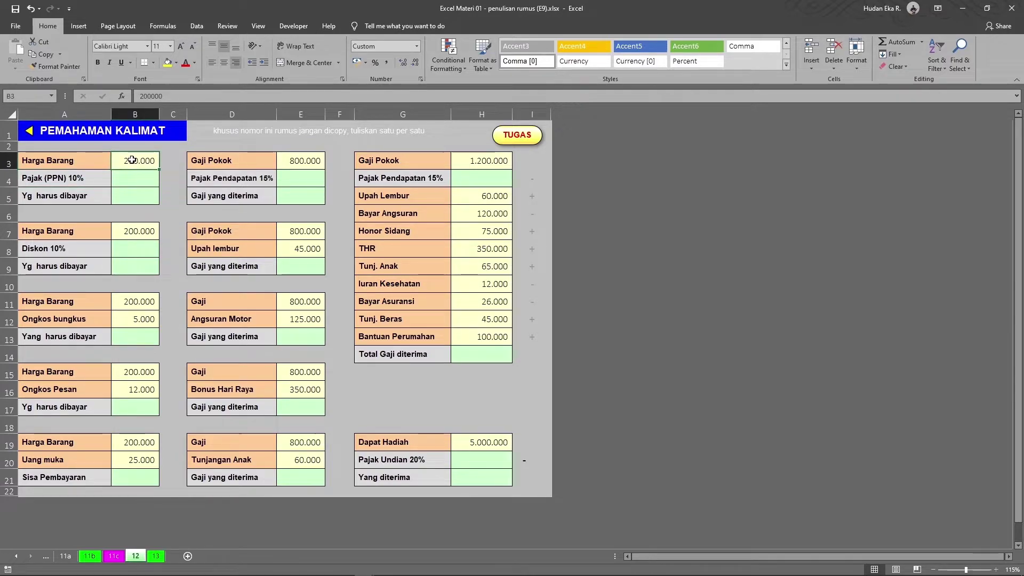
{"action": "left_click", "coordinate": [143, 183]}
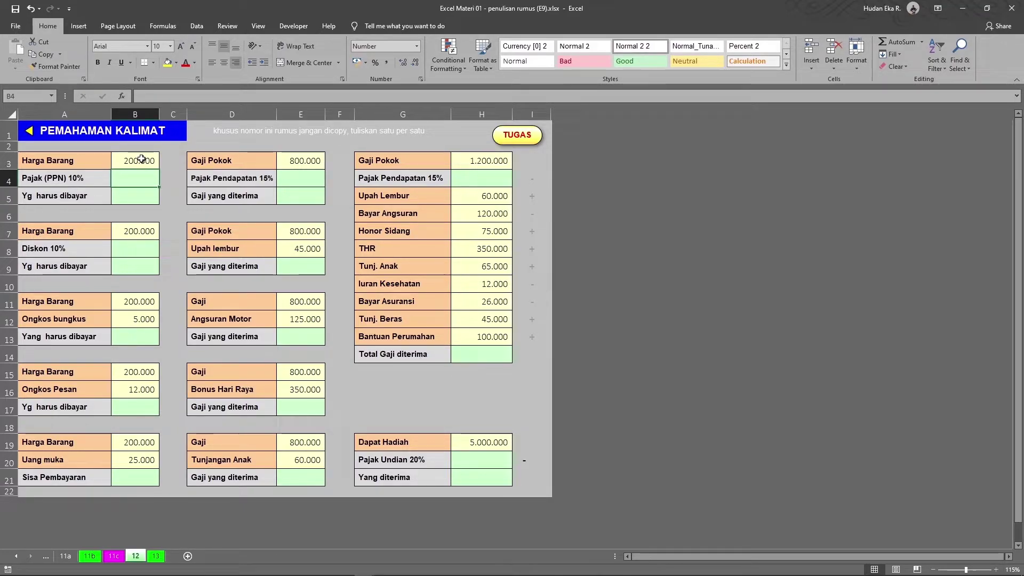
{"action": "left_click", "coordinate": [141, 159]}
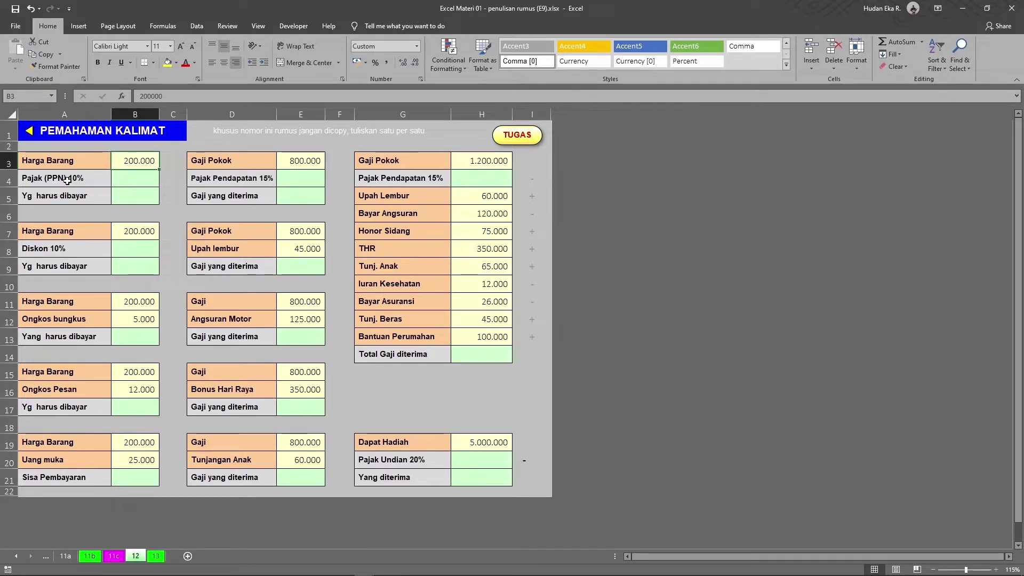
{"action": "left_click", "coordinate": [143, 196]}
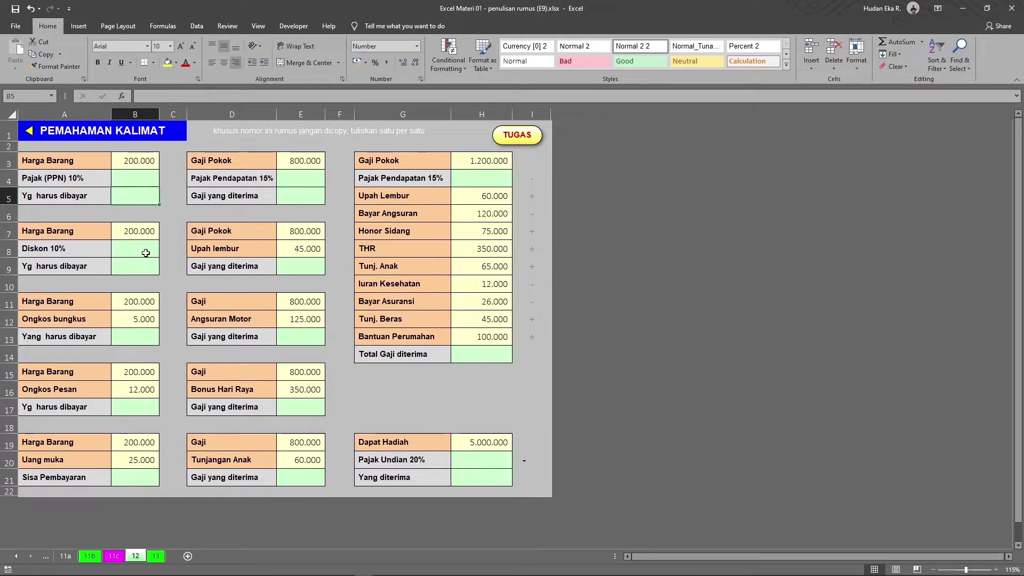
{"action": "left_click", "coordinate": [128, 235]}
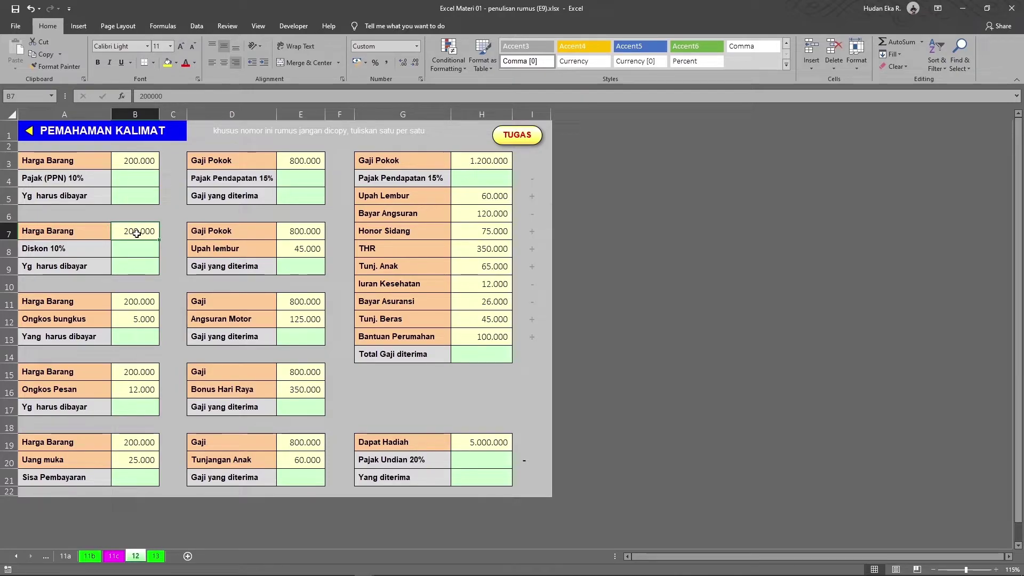
{"action": "left_click", "coordinate": [81, 245]}
{"action": "left_click", "coordinate": [124, 248]}
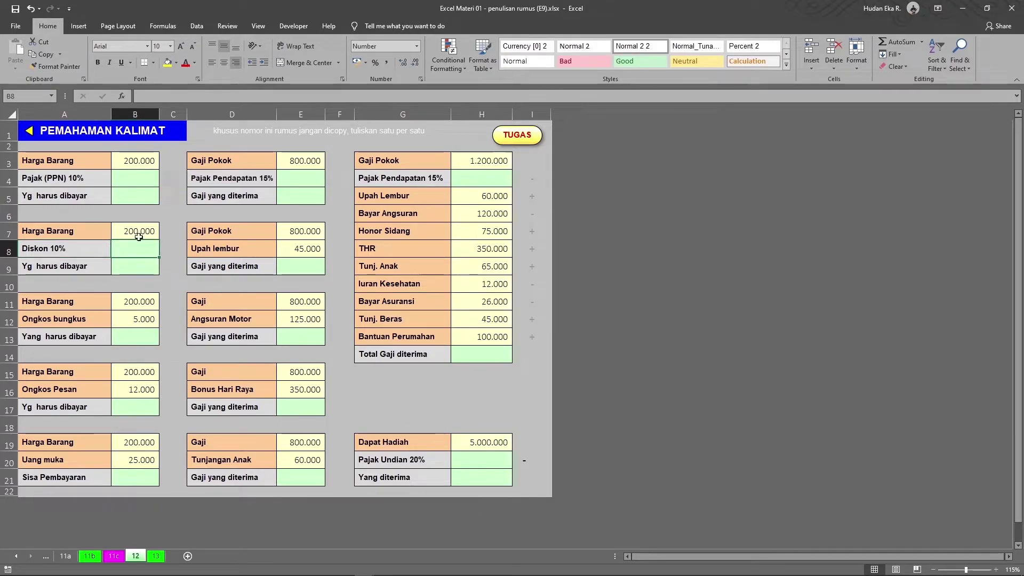
{"action": "left_click", "coordinate": [141, 233]}
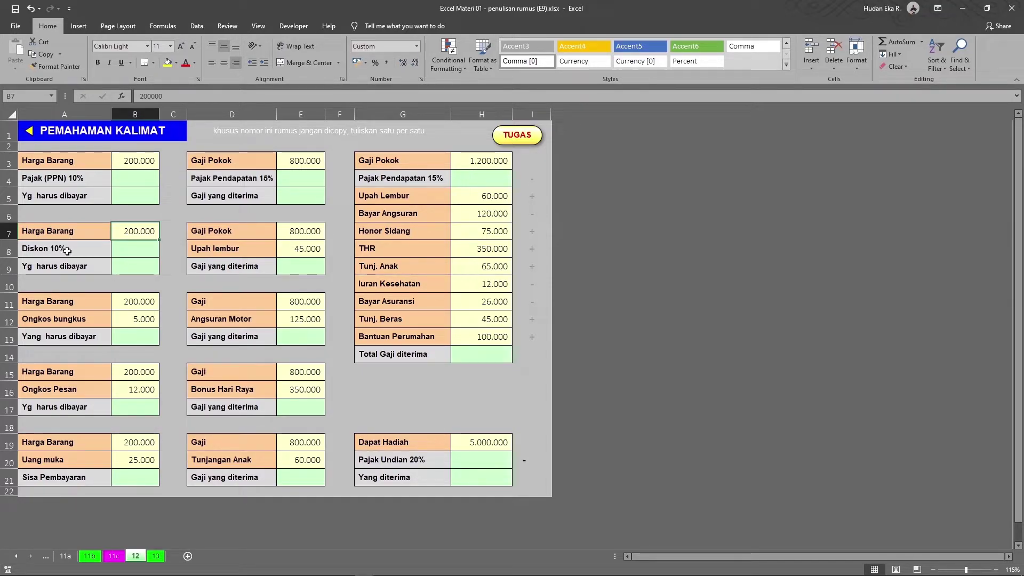
{"action": "left_click", "coordinate": [146, 264]}
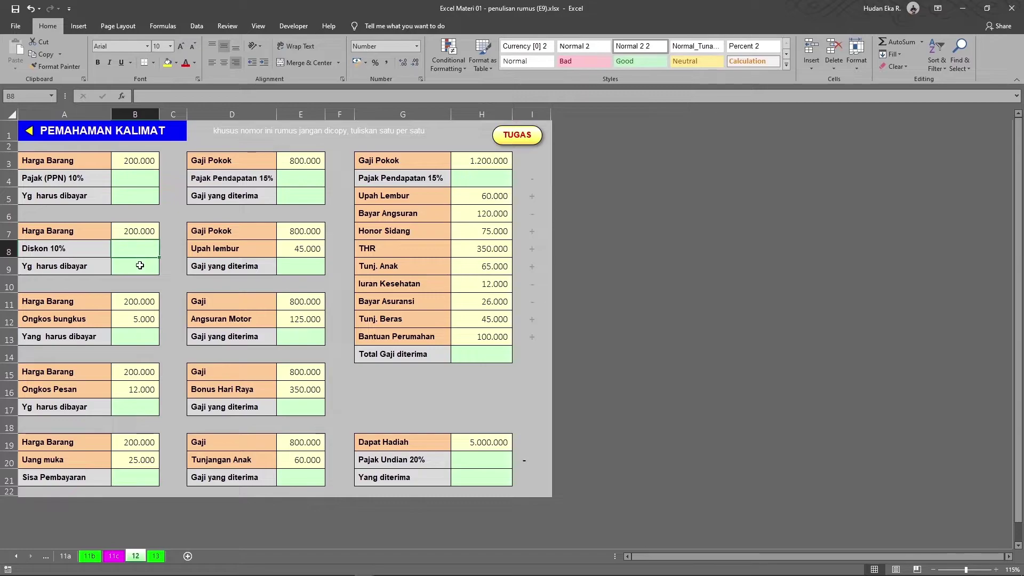
{"action": "left_click", "coordinate": [132, 300]}
{"action": "left_click", "coordinate": [137, 320]}
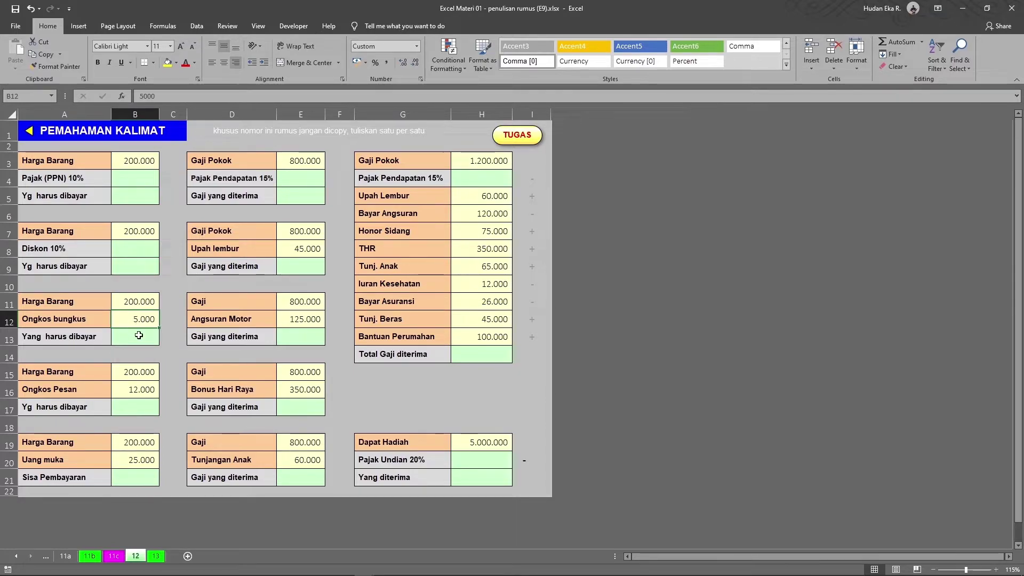
{"action": "left_click", "coordinate": [139, 333]}
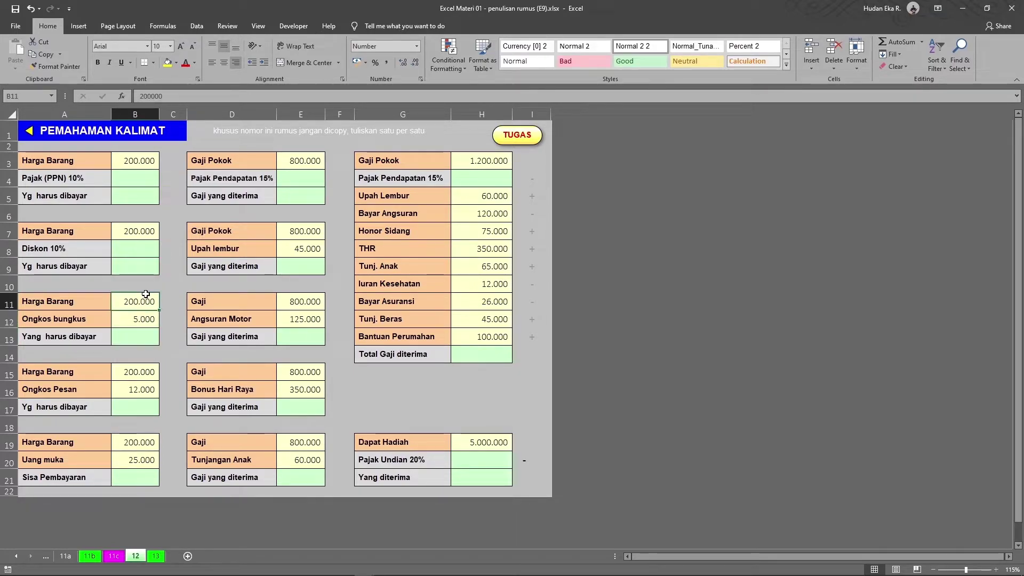
{"action": "left_click_drag", "start_coordinate": [144, 298], "coordinate": [144, 318]}
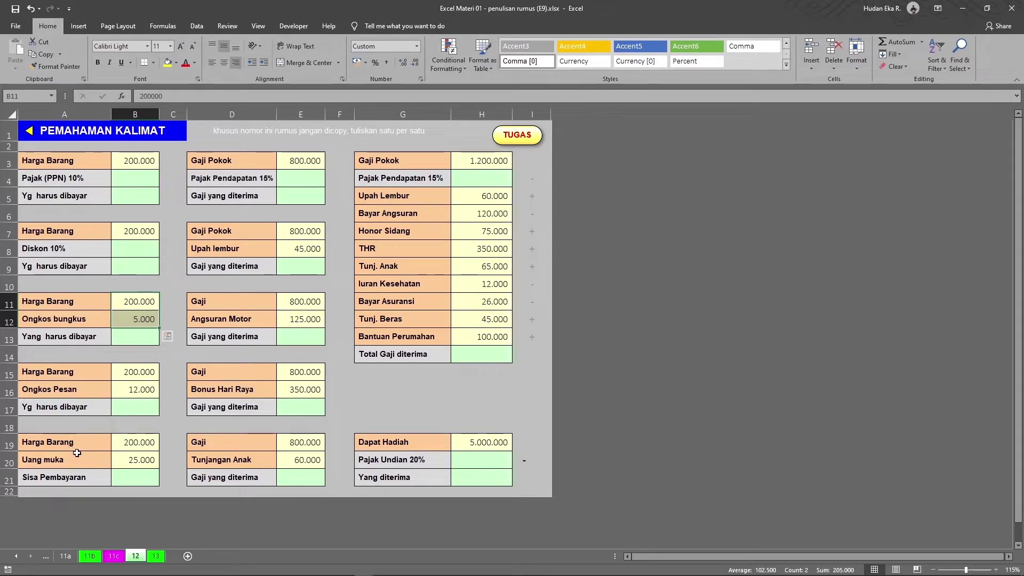
{"action": "left_click", "coordinate": [142, 444]}
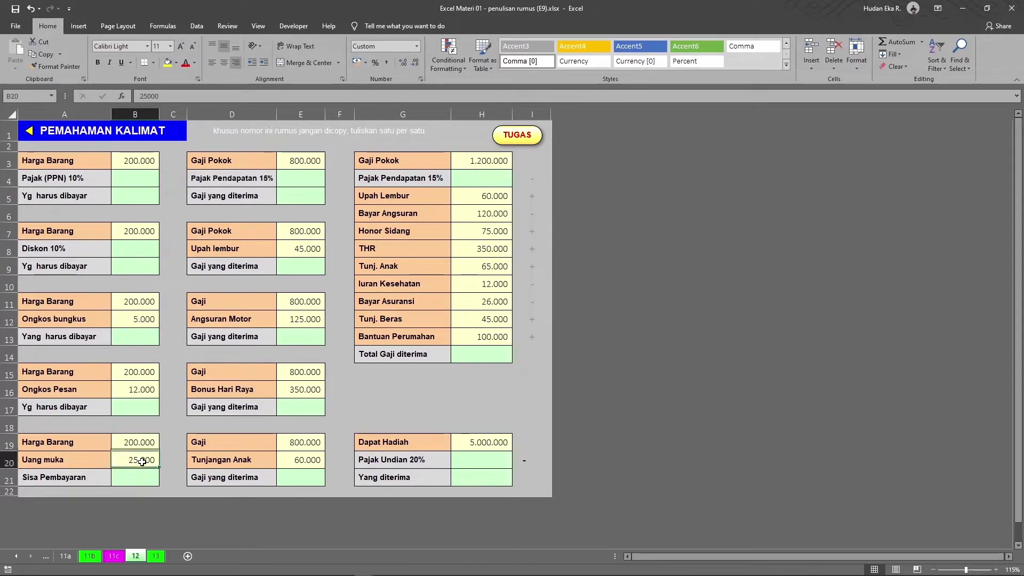
{"action": "left_click", "coordinate": [137, 459]}
{"action": "left_click", "coordinate": [129, 482]}
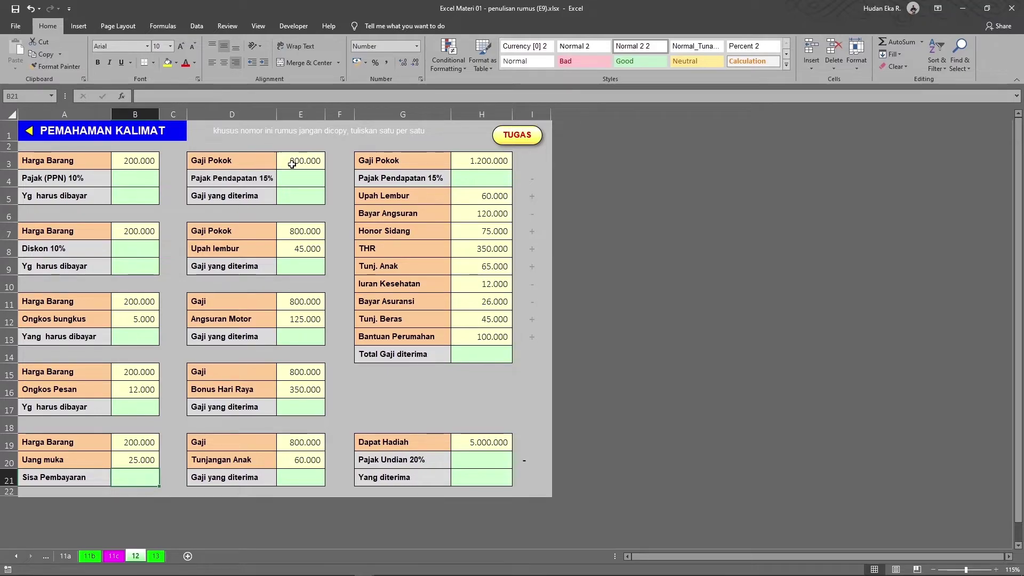
{"action": "left_click", "coordinate": [297, 163]}
{"action": "mouse_move", "coordinate": [244, 163]}
{"action": "left_mouse_down"}
{"action": "mouse_move", "coordinate": [297, 159]}
{"action": "mouse_move", "coordinate": [269, 176]}
{"action": "left_mouse_up"}
{"action": "left_click", "coordinate": [250, 176]}
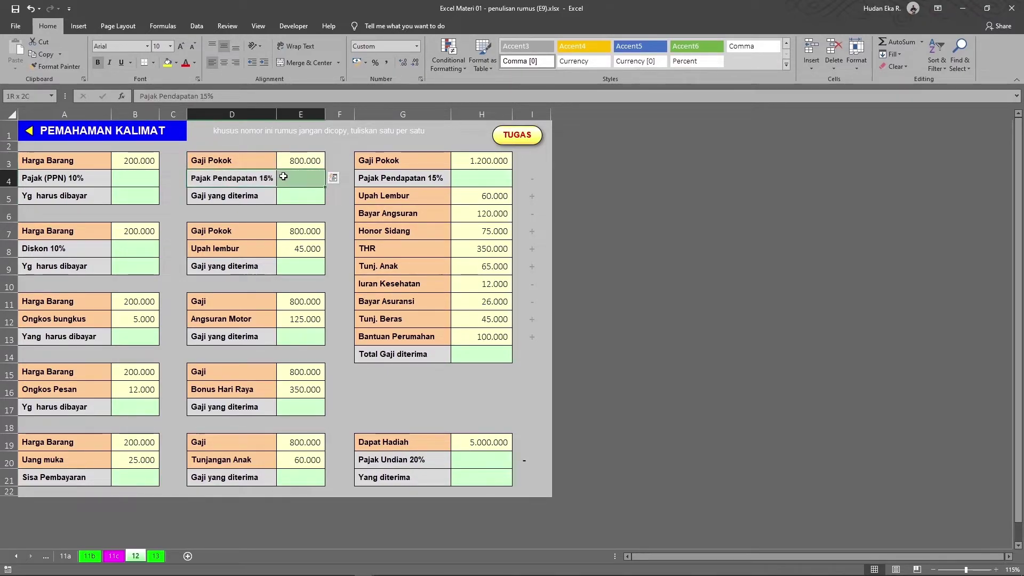
{"action": "left_click", "coordinate": [293, 196]}
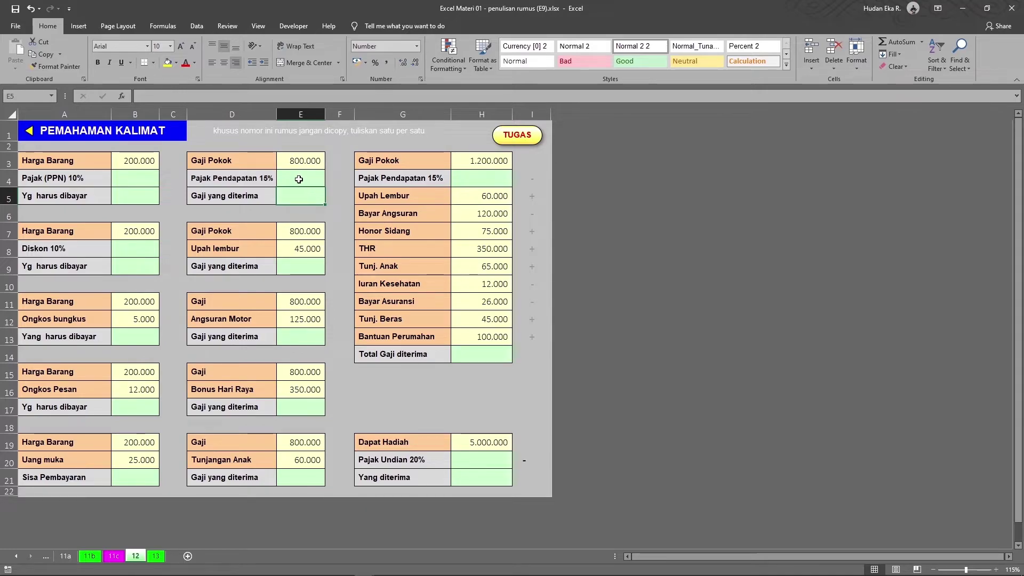
{"action": "left_click", "coordinate": [245, 177]}
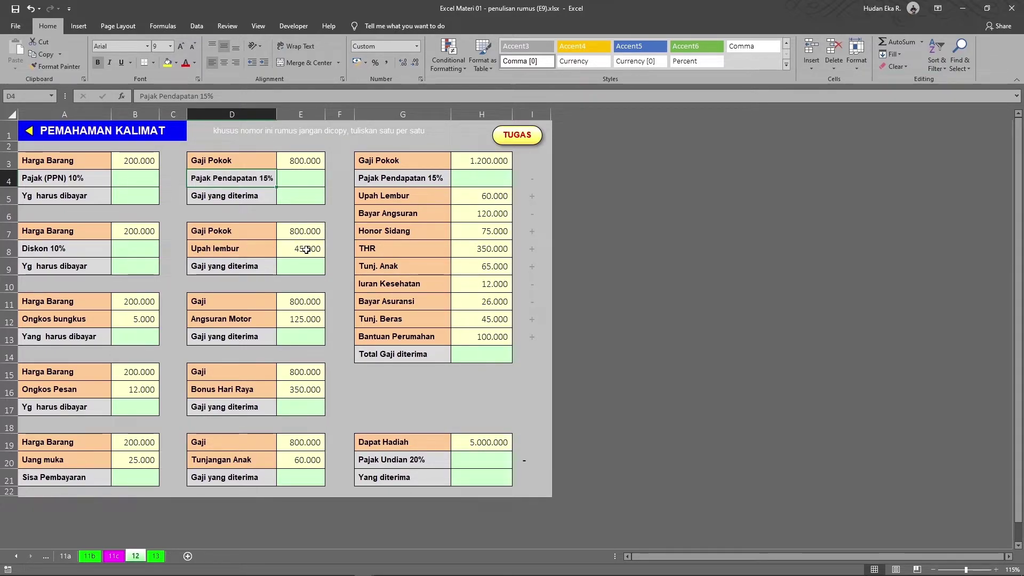
{"action": "left_click", "coordinate": [300, 270]}
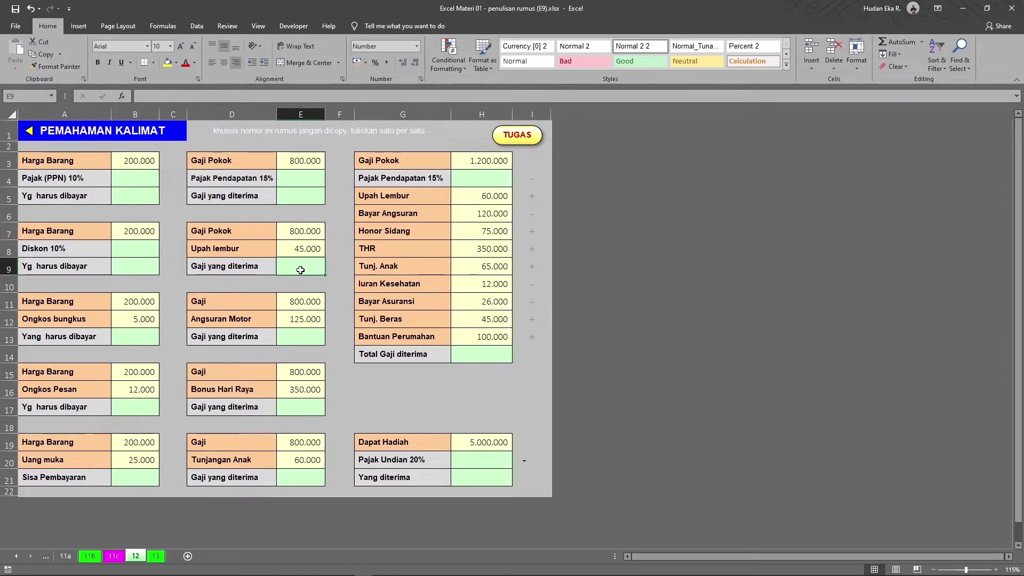
{"action": "left_click", "coordinate": [205, 251]}
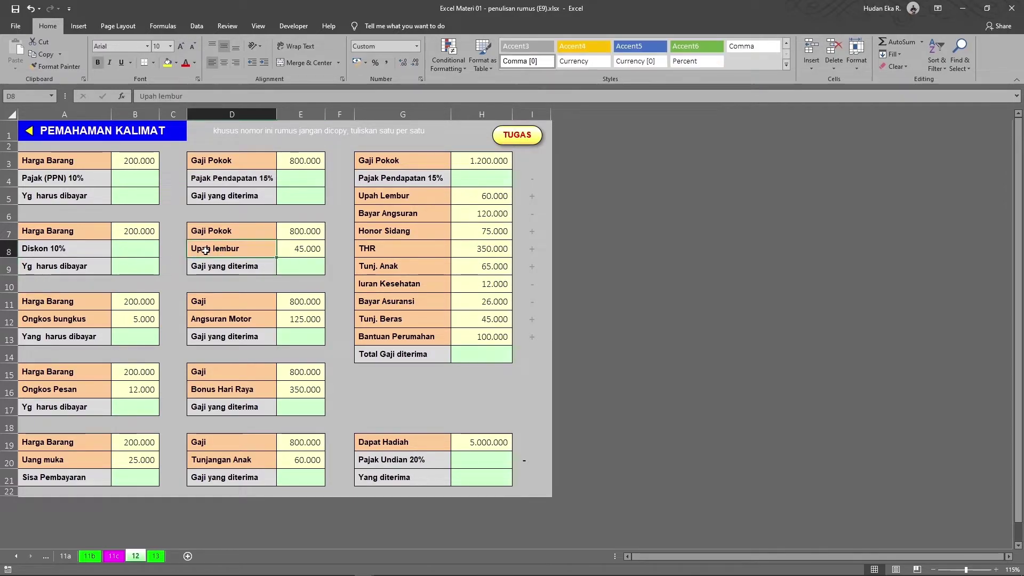
{"action": "left_click", "coordinate": [306, 303]}
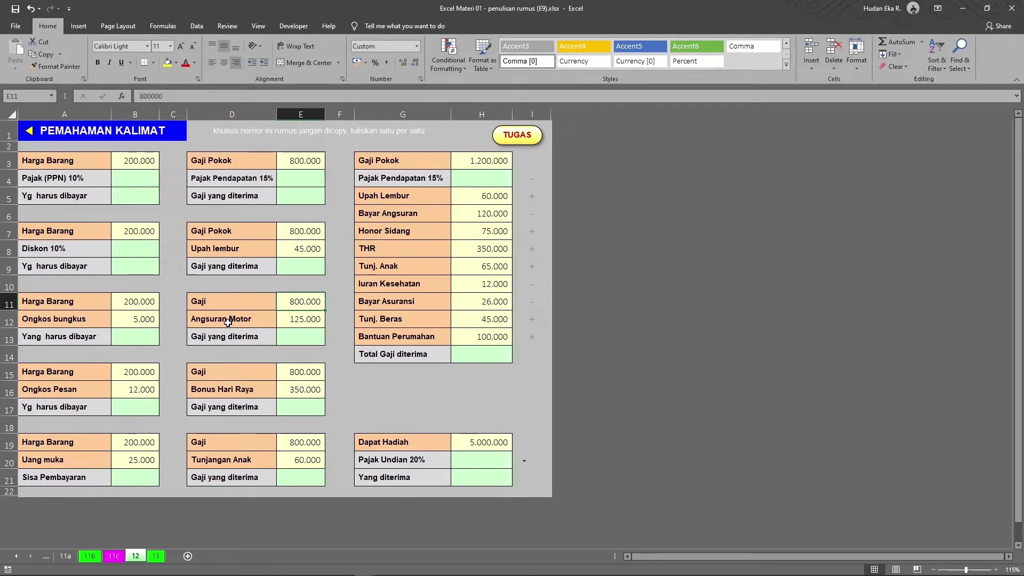
{"action": "left_click", "coordinate": [307, 337]}
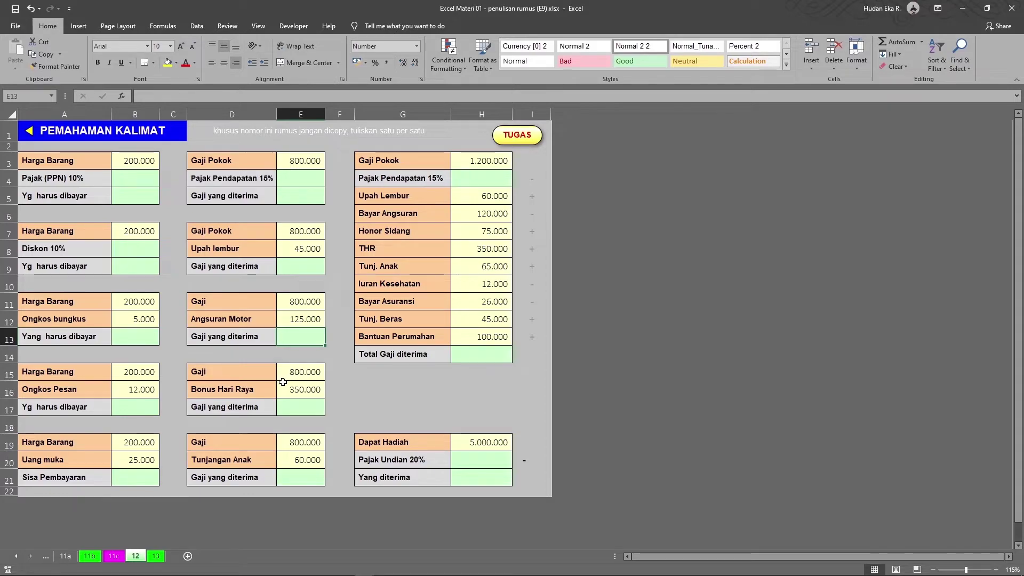
{"action": "left_click", "coordinate": [293, 406]}
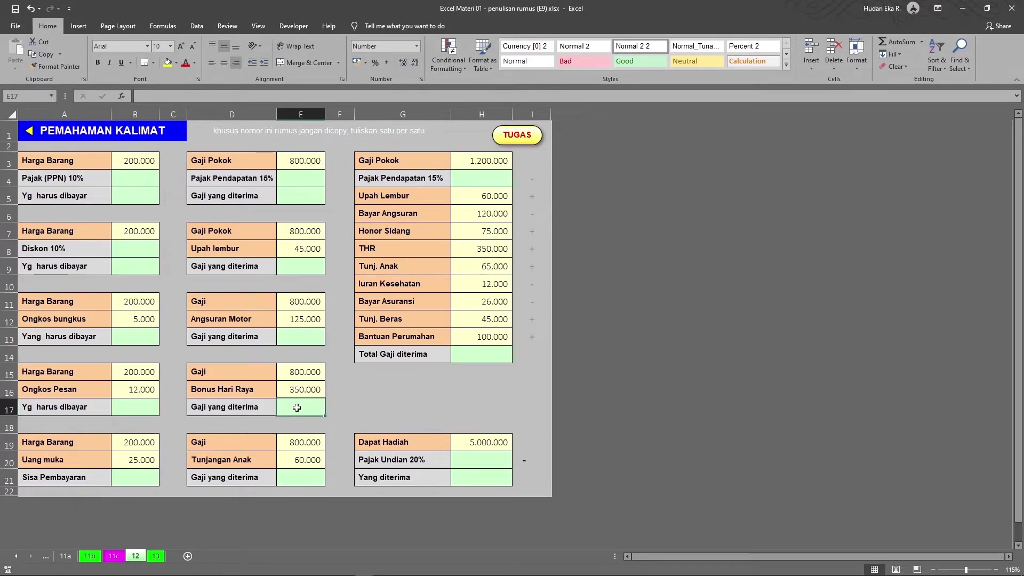
{"action": "left_click", "coordinate": [305, 462]}
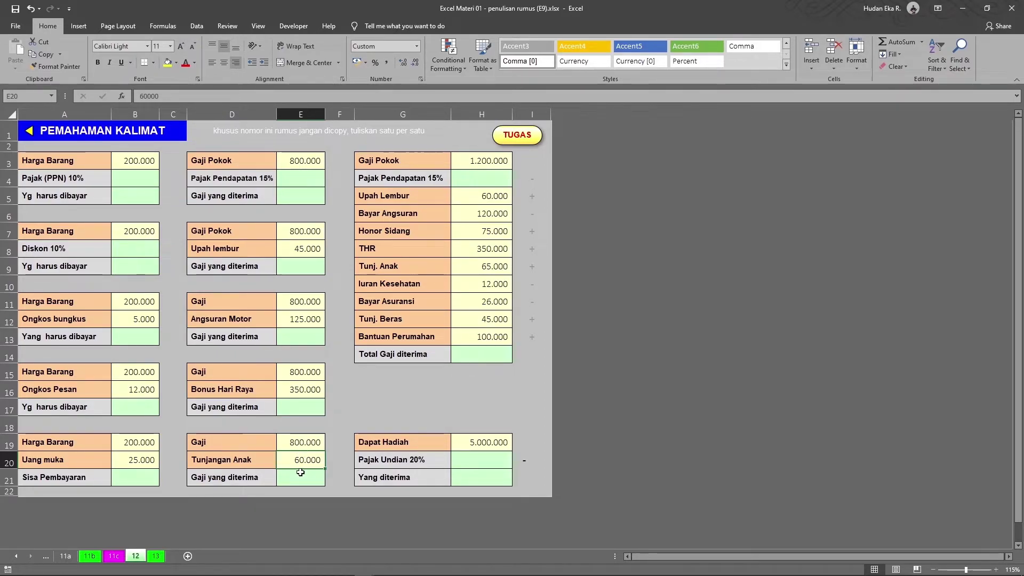
{"action": "left_click", "coordinate": [483, 177]}
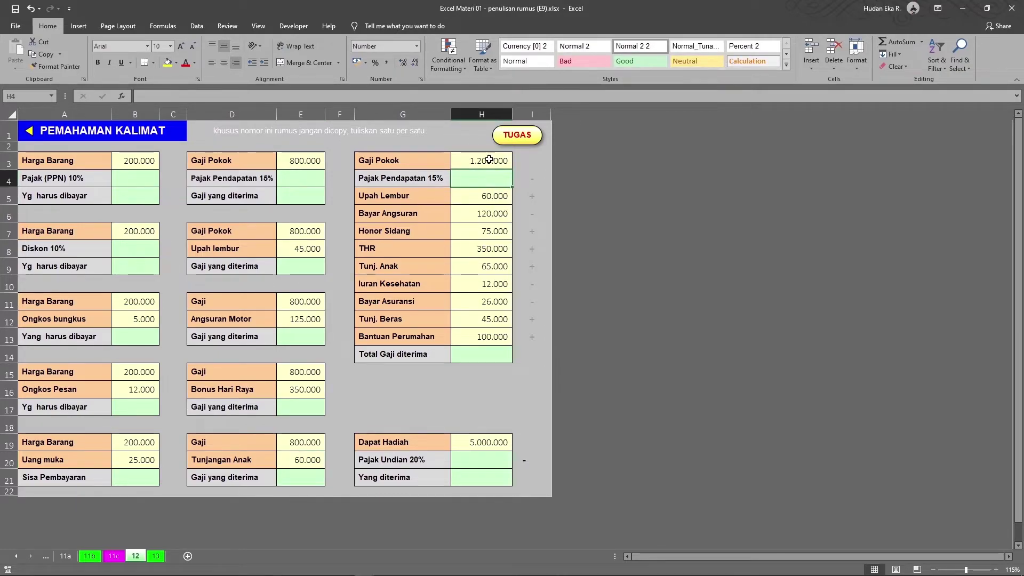
{"action": "left_click", "coordinate": [496, 159]}
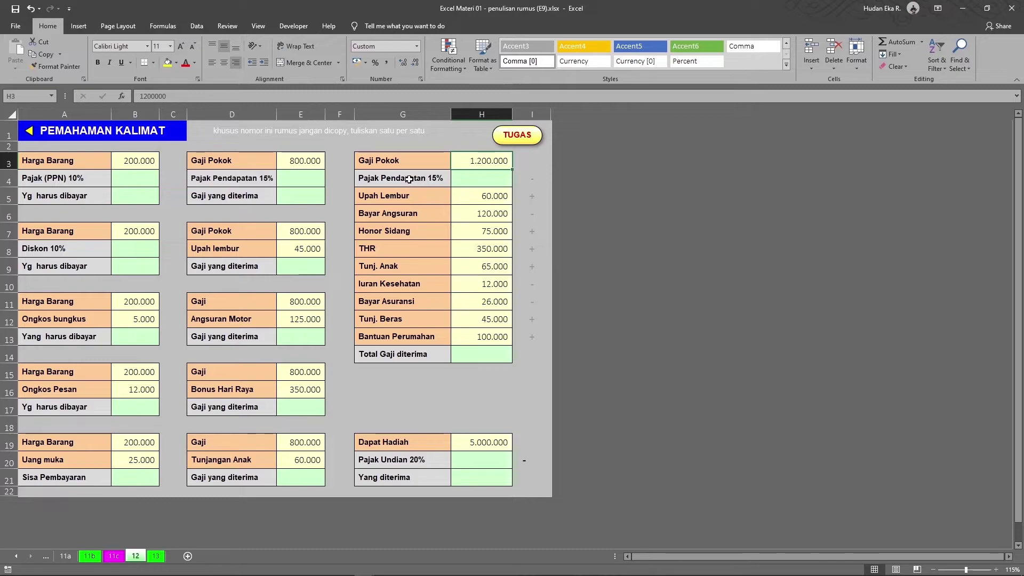
{"action": "left_click_drag", "start_coordinate": [411, 178], "coordinate": [484, 178]}
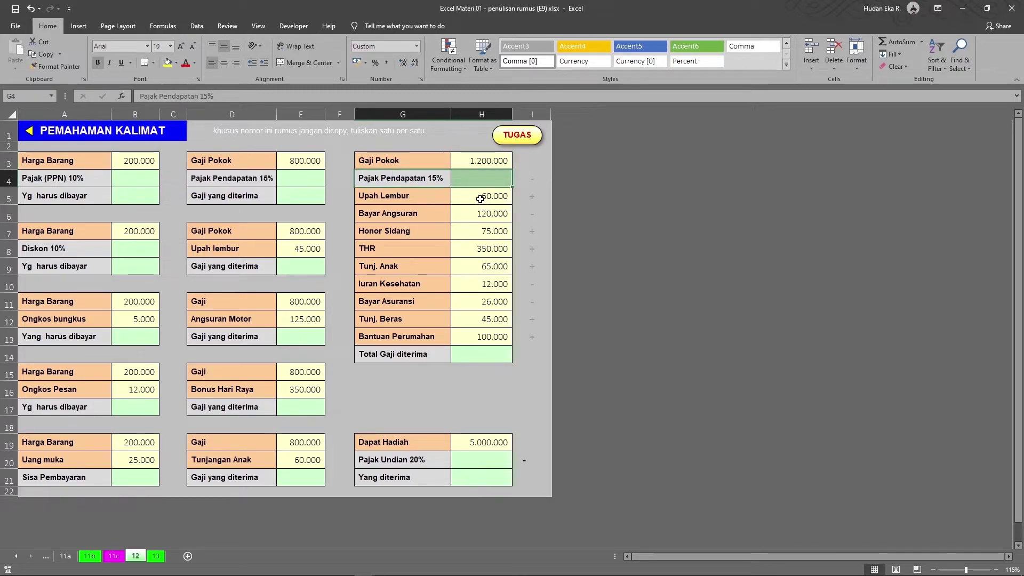
{"action": "left_click", "coordinate": [480, 199]}
{"action": "left_click", "coordinate": [482, 216]}
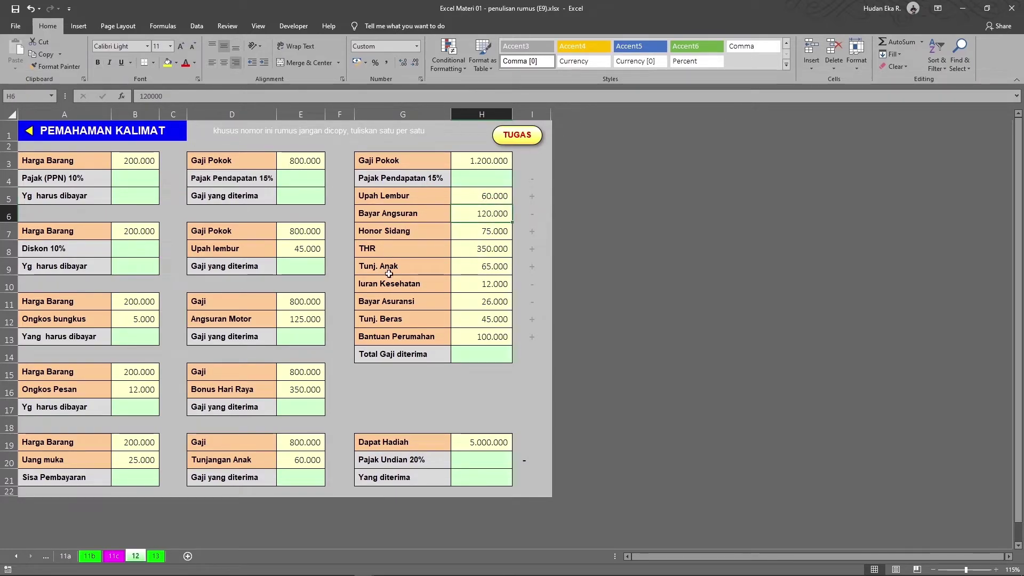
{"action": "left_click", "coordinate": [481, 354]}
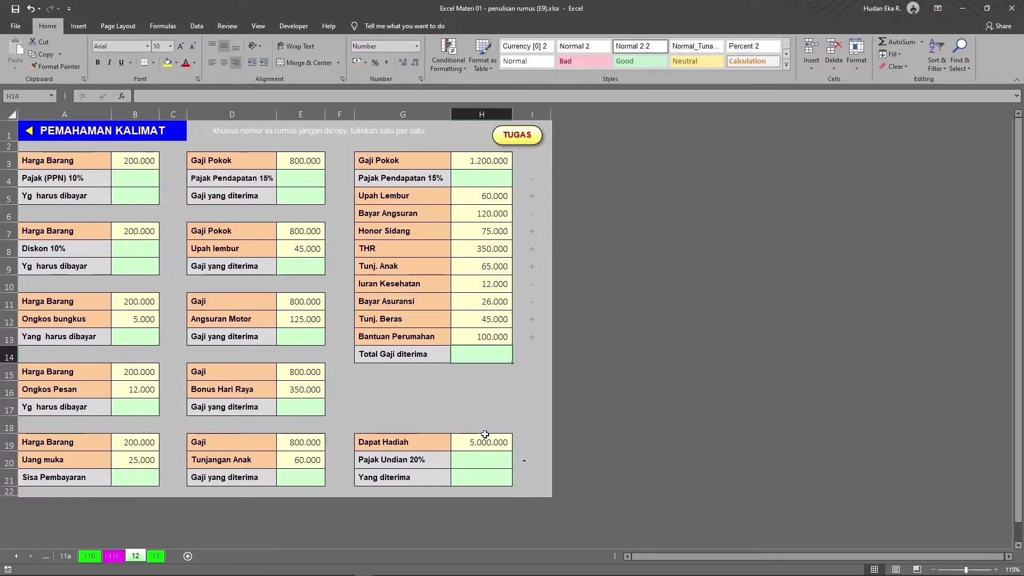
{"action": "mouse_move", "coordinate": [424, 440]}
{"action": "left_mouse_down"}
{"action": "mouse_move", "coordinate": [480, 449]}
{"action": "mouse_move", "coordinate": [472, 459]}
{"action": "left_mouse_up"}
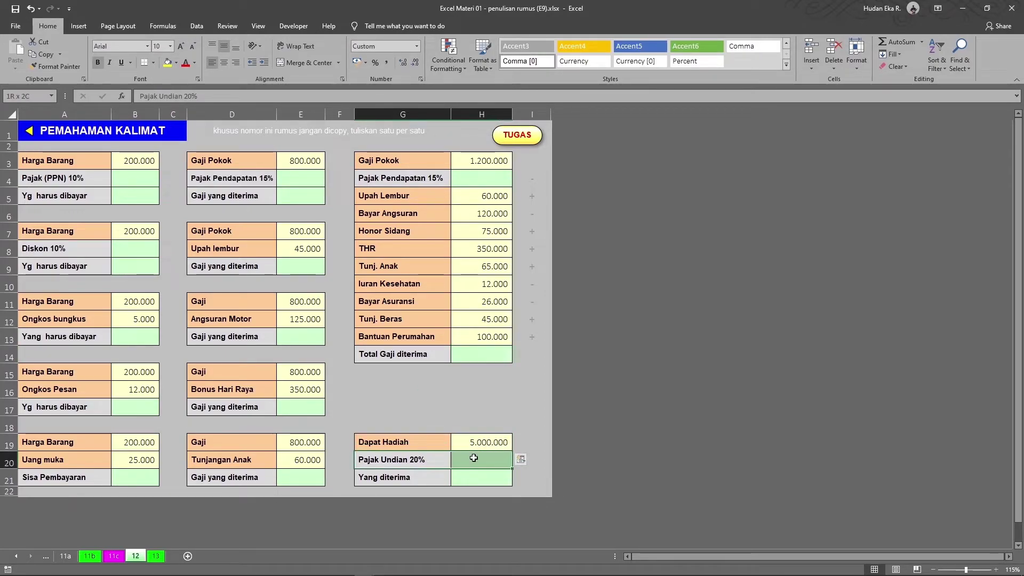
{"action": "left_click", "coordinate": [480, 480]}
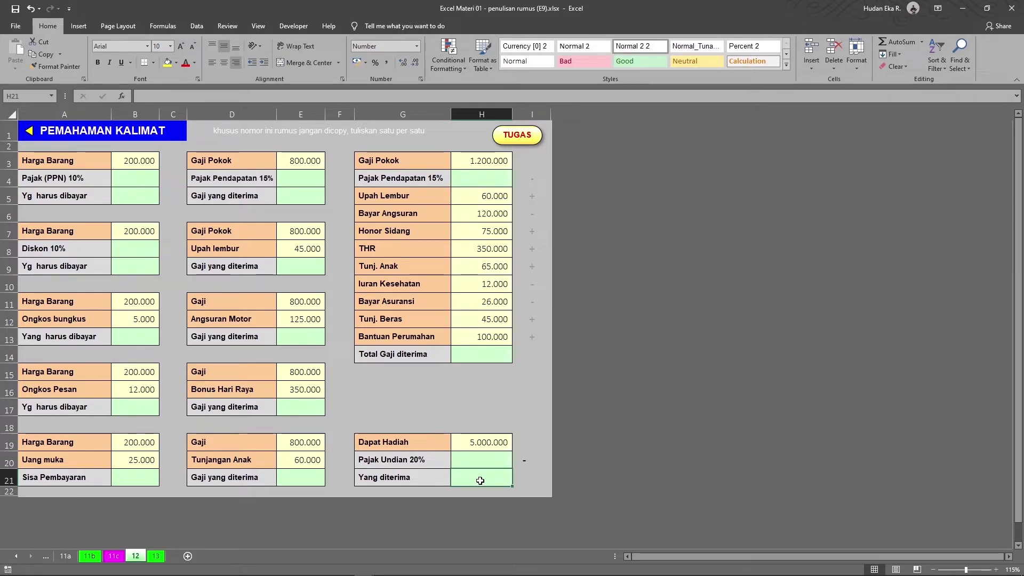
{"action": "left_click", "coordinate": [131, 178]}
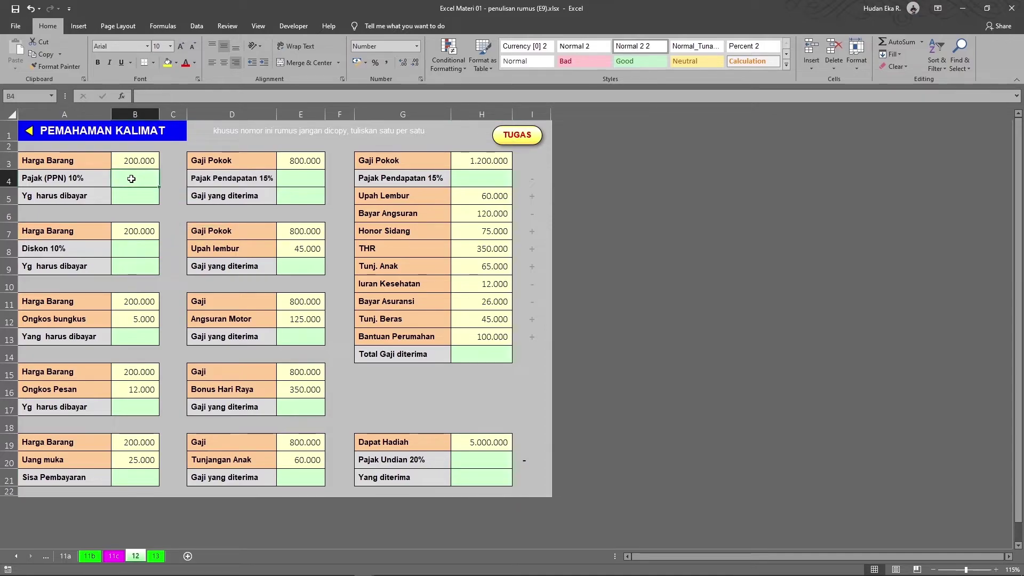
{"action": "type", "text": "890"}
{"action": "key", "text": "Return"}
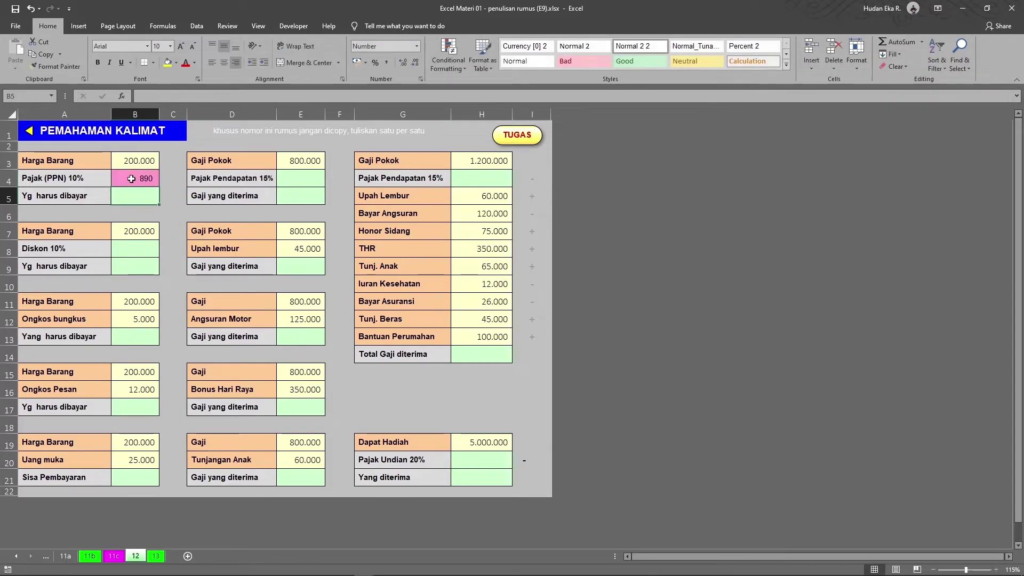
{"action": "key", "text": "ctrl+z"}
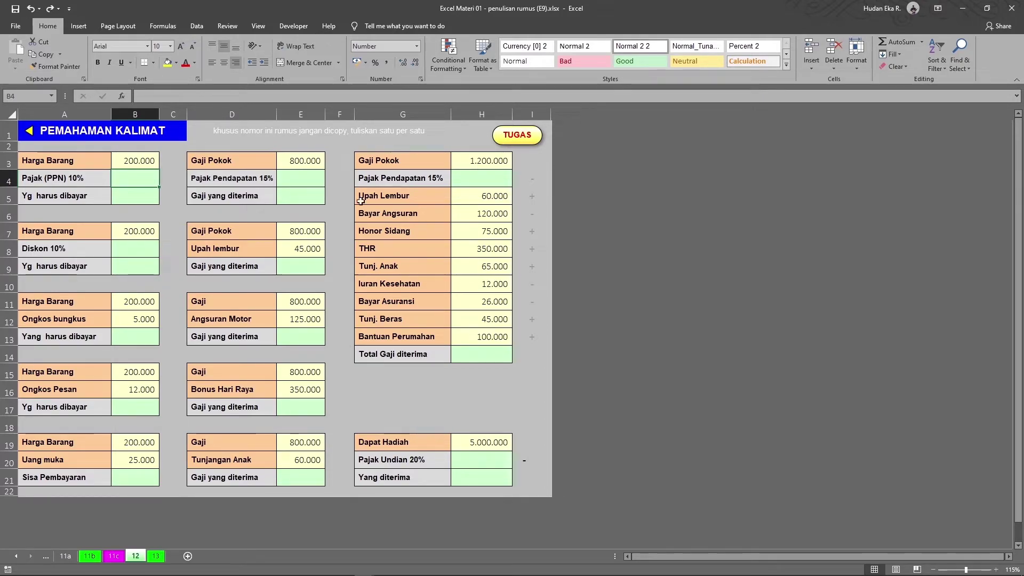
{"action": "left_click", "coordinate": [155, 556]}
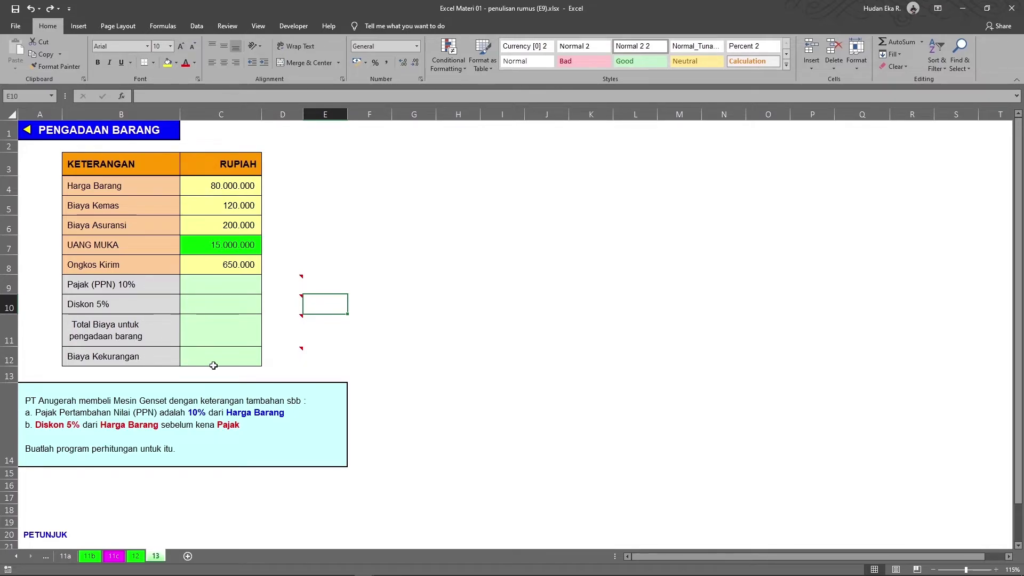
{"action": "left_click", "coordinate": [103, 419]}
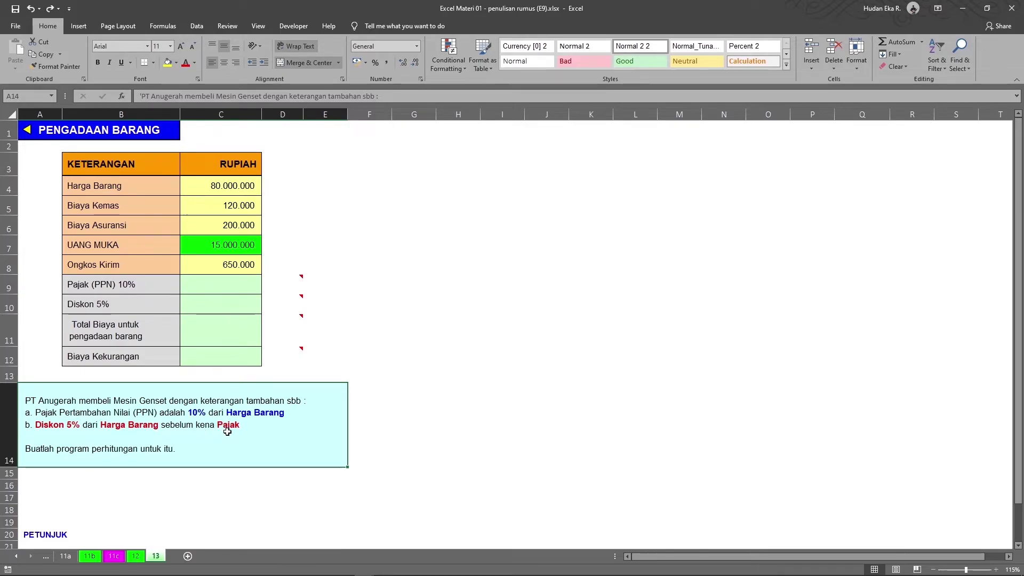
Step: Enter =C4*10% in C9 so Pajak (PPN) 10% shows 8.000.000
{"action": "left_click", "coordinate": [219, 283]}
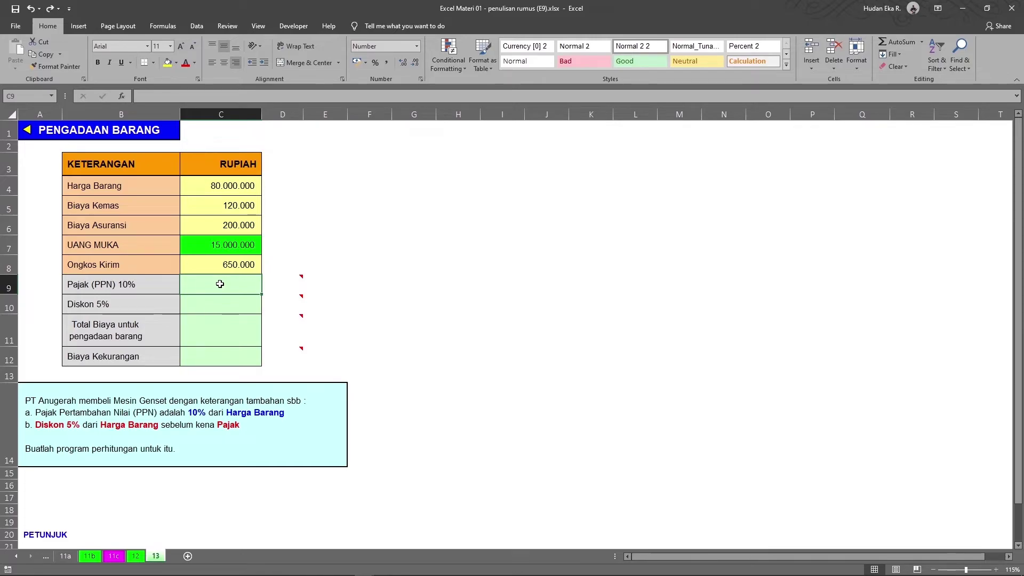
{"action": "type", "text": "="}
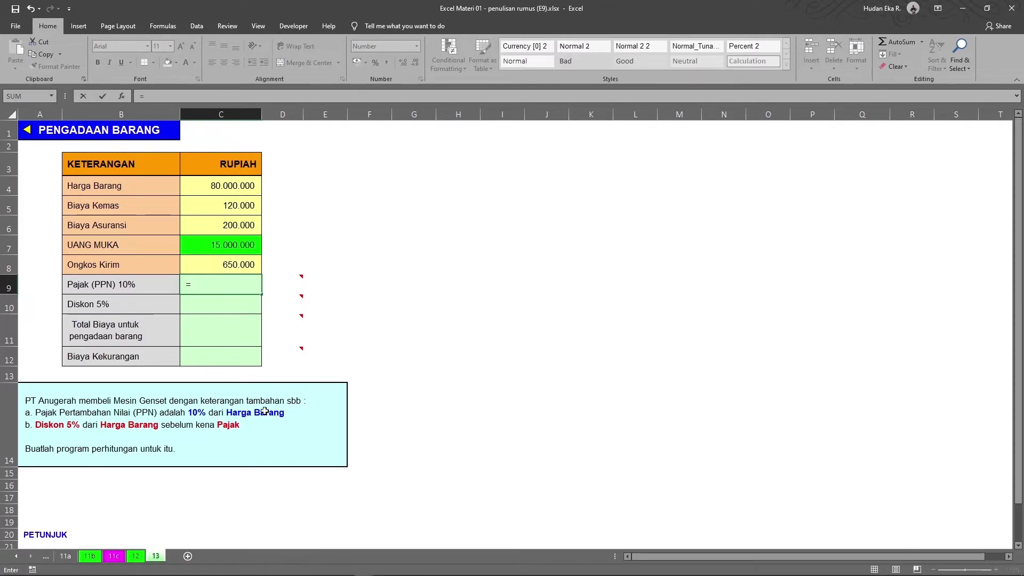
{"action": "left_click", "coordinate": [226, 191]}
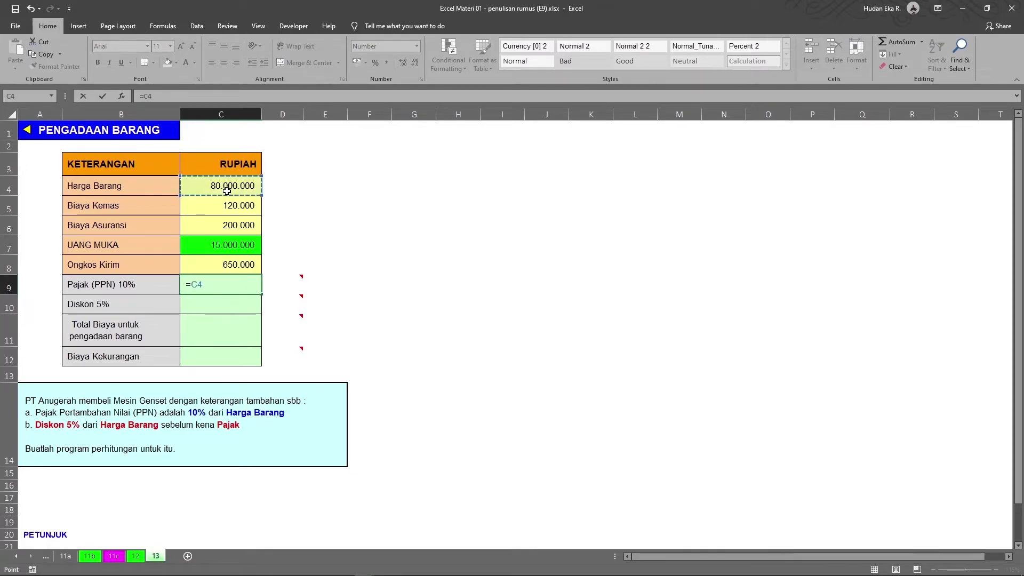
{"action": "type", "text": "*"}
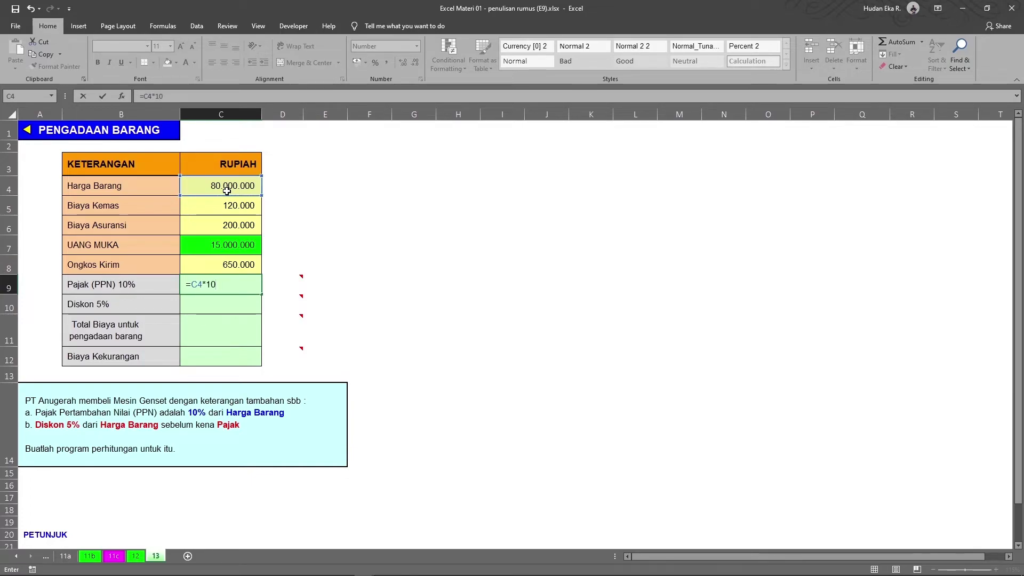
{"action": "type", "text": "%"}
{"action": "key", "text": "Return"}
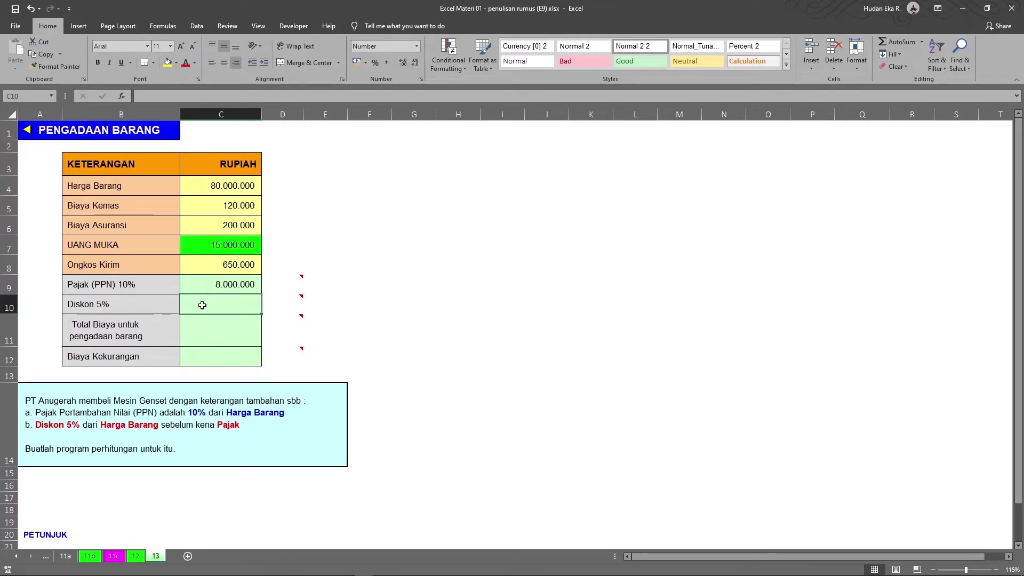
{"action": "type", "text": "="}
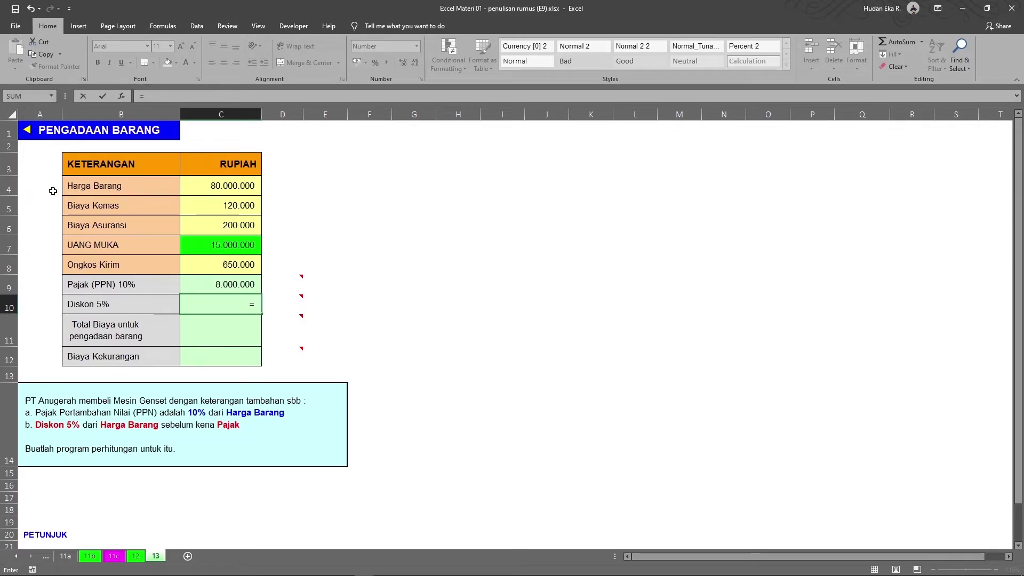
Step: Complete =C4*5% in C10 so Diskon 5% shows 4.000.000
{"action": "left_click", "coordinate": [235, 186]}
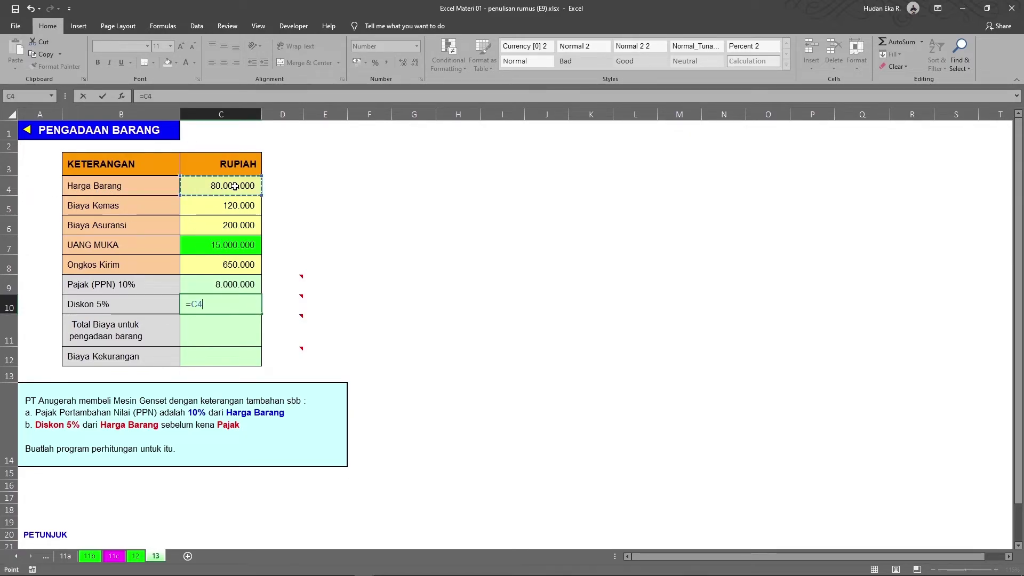
{"action": "type", "text": "*"}
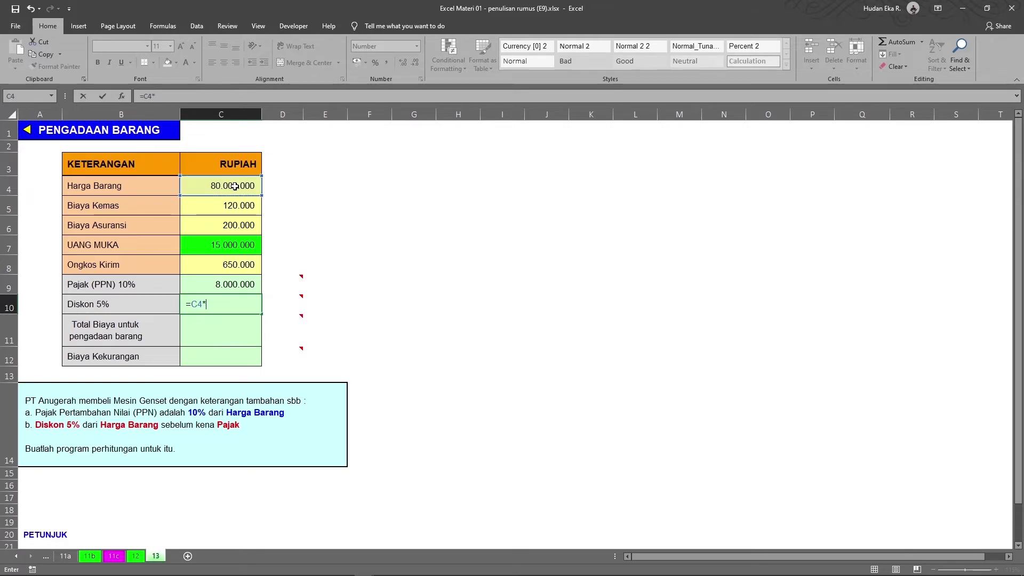
{"action": "type", "text": "5%"}
{"action": "key", "text": "Return"}
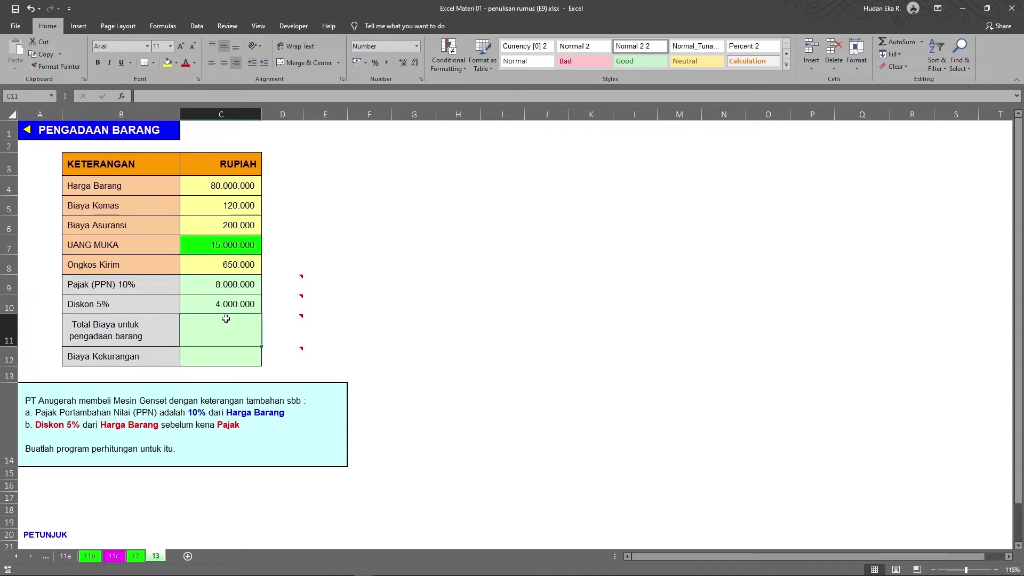
Step: Enter =C4+C5+C6+C8+C9-C10 in C11, giving a total procurement cost of 84.970.000
{"action": "type", "text": "="}
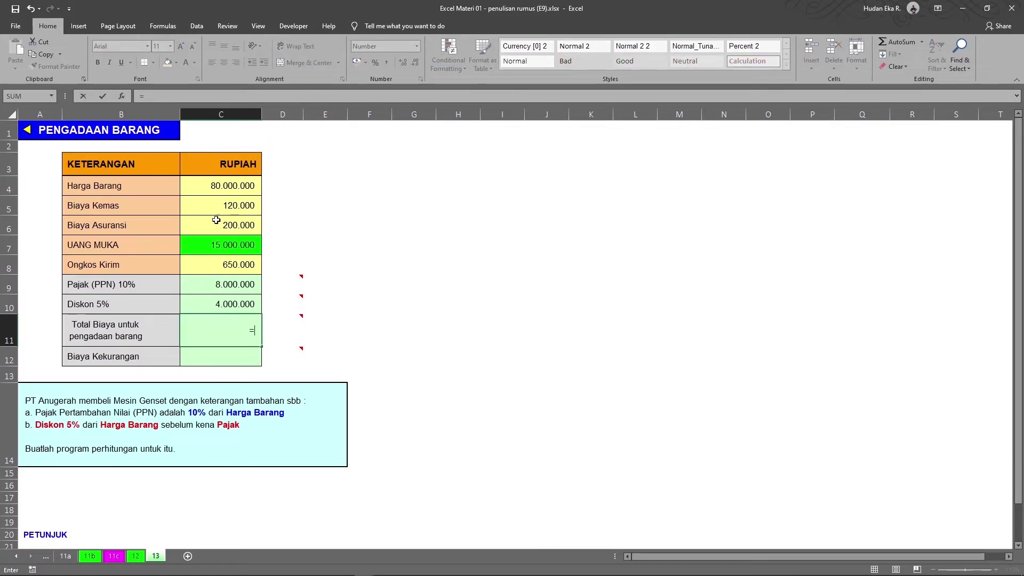
{"action": "left_click", "coordinate": [229, 185]}
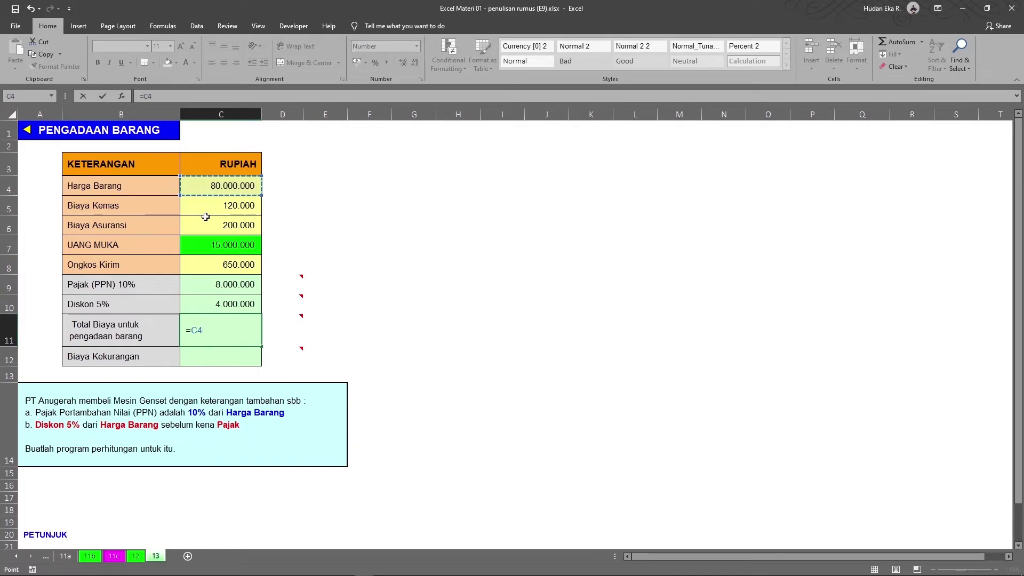
{"action": "type", "text": "+"}
{"action": "left_click", "coordinate": [231, 207]}
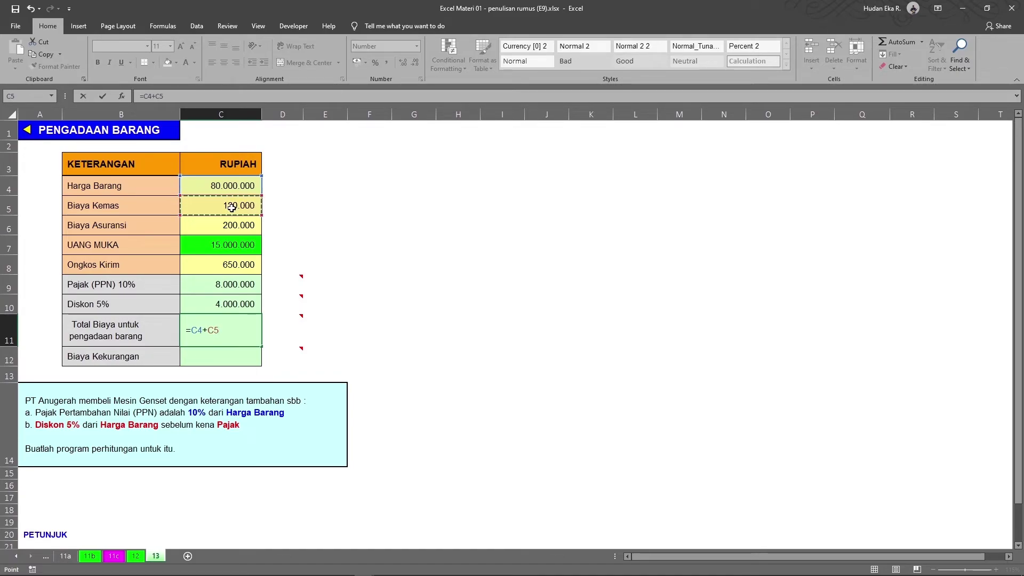
{"action": "type", "text": "+"}
{"action": "left_click", "coordinate": [220, 226]}
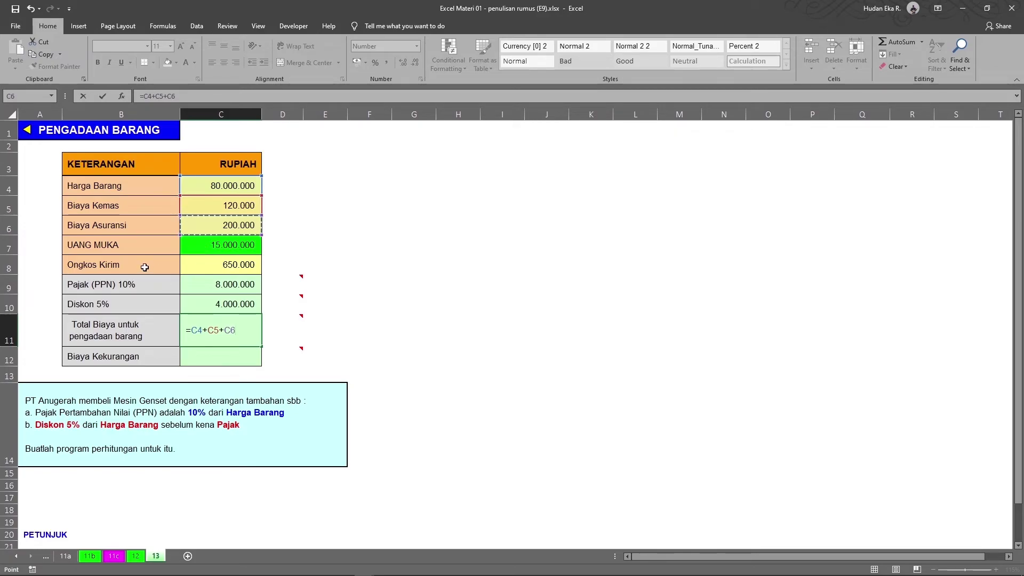
{"action": "left_click", "coordinate": [202, 264]}
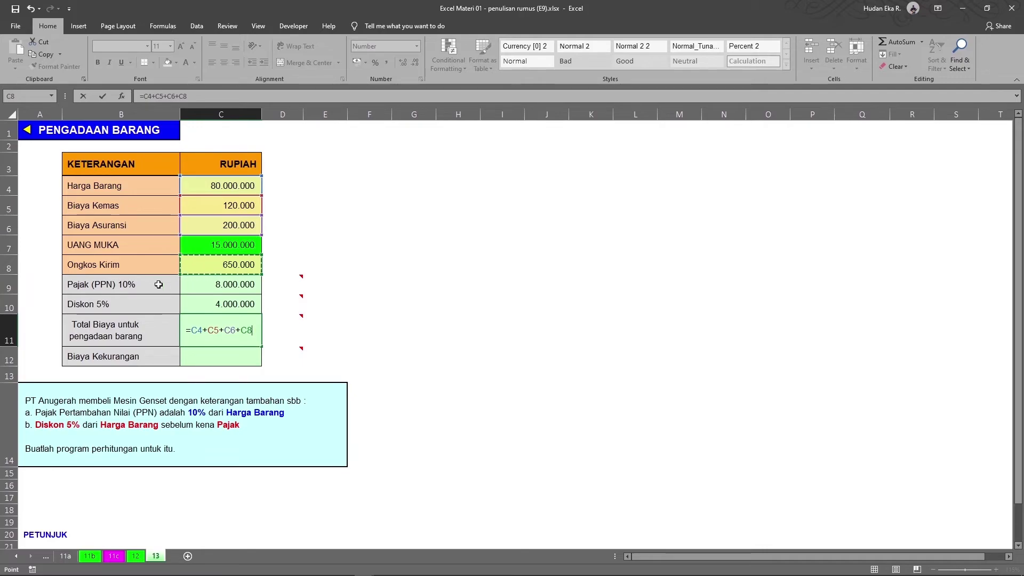
{"action": "type", "text": "+"}
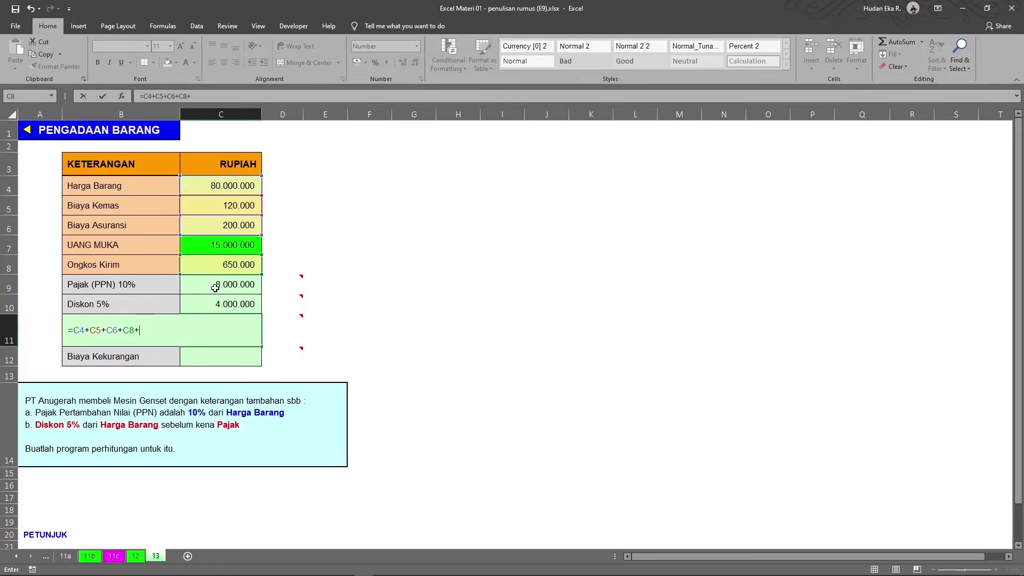
{"action": "left_click", "coordinate": [215, 288]}
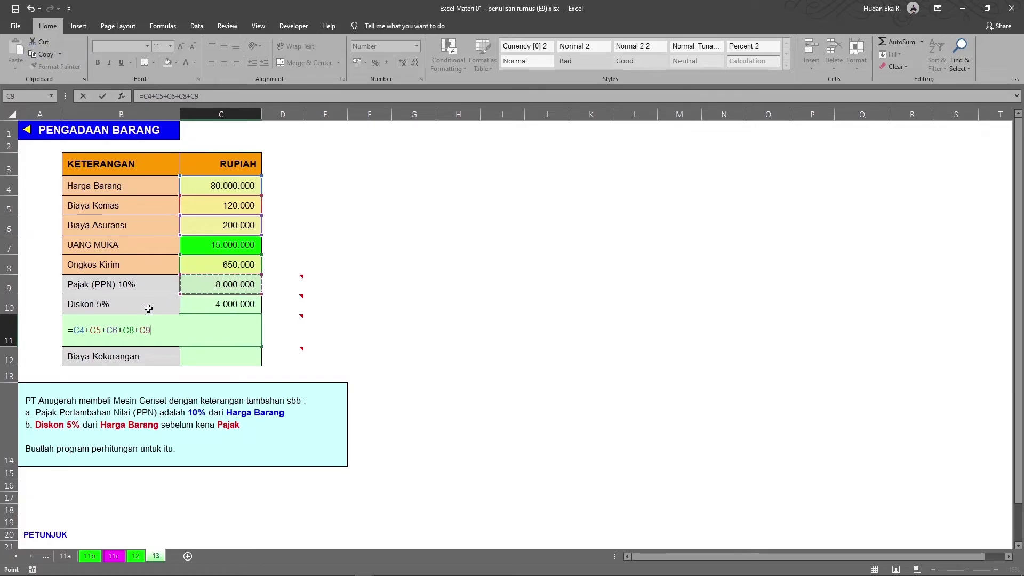
{"action": "type", "text": "-"}
{"action": "left_click", "coordinate": [217, 303]}
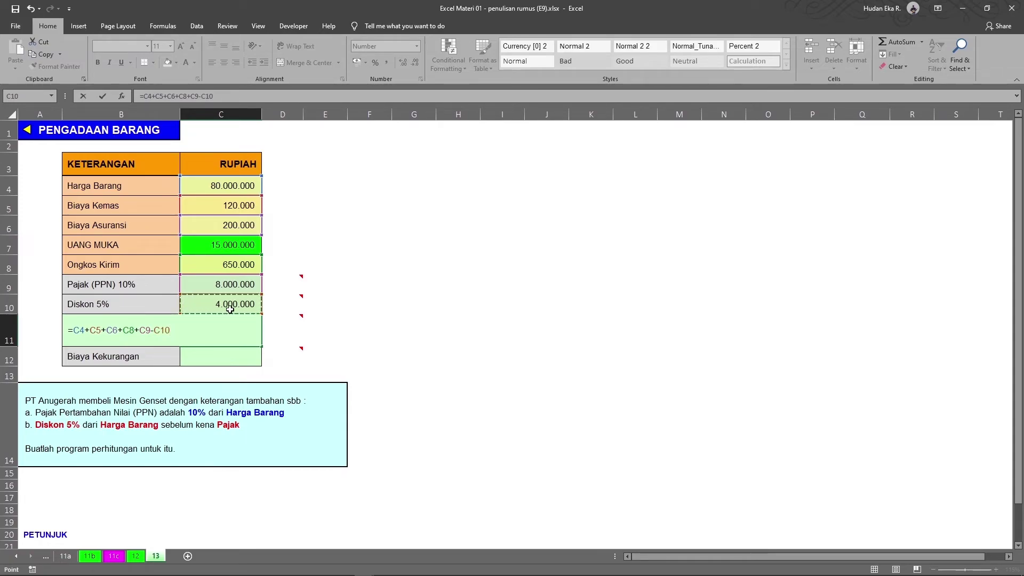
{"action": "key", "text": "Return"}
{"action": "left_click", "coordinate": [233, 334]}
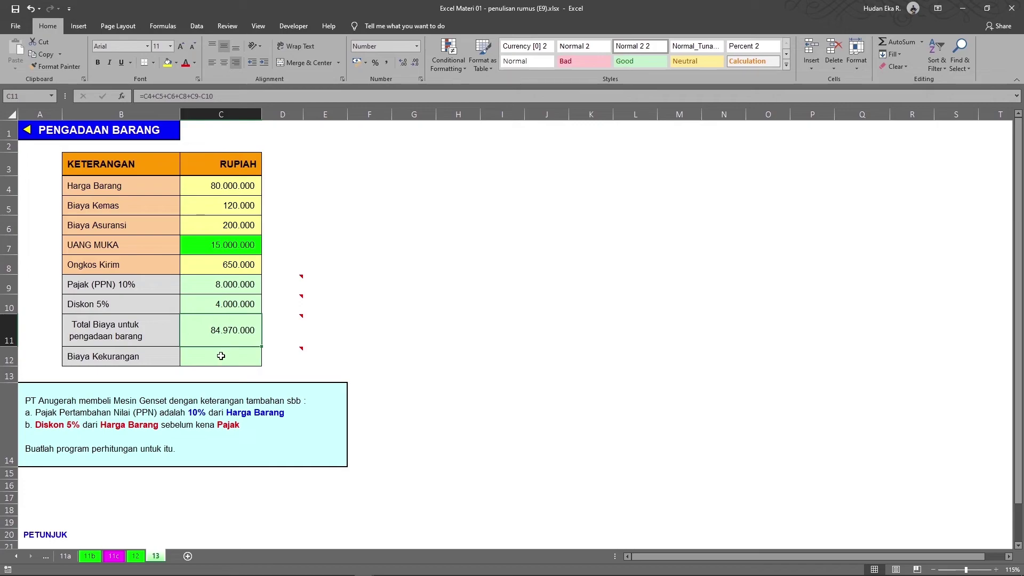
Step: Enter =C11-C7 in C12 so Biaya Kekurangan shows 69.970.000
{"action": "left_click", "coordinate": [220, 355]}
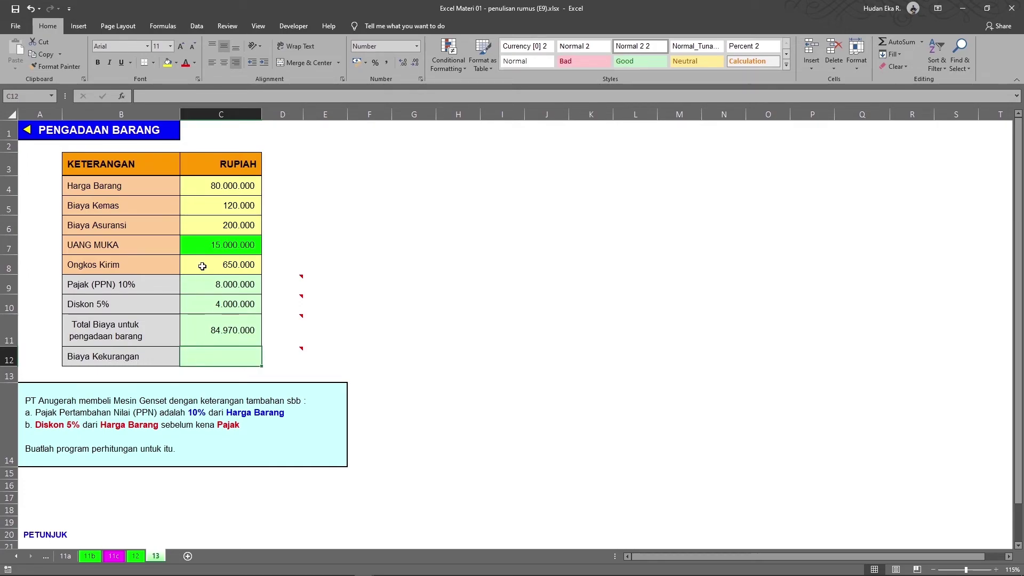
{"action": "left_click", "coordinate": [140, 246]}
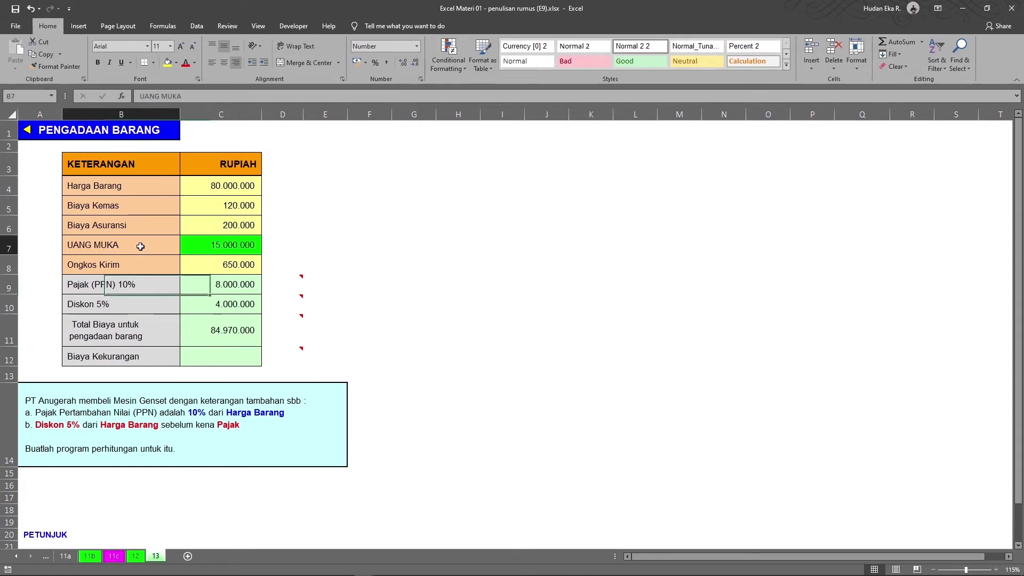
{"action": "left_click", "coordinate": [212, 362]}
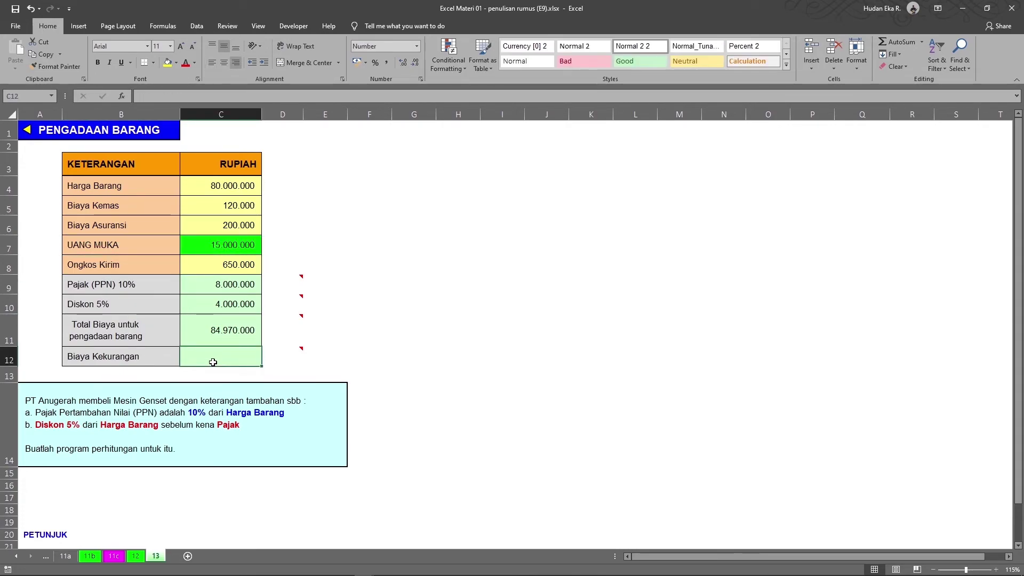
{"action": "type", "text": "="}
{"action": "left_click", "coordinate": [230, 333]}
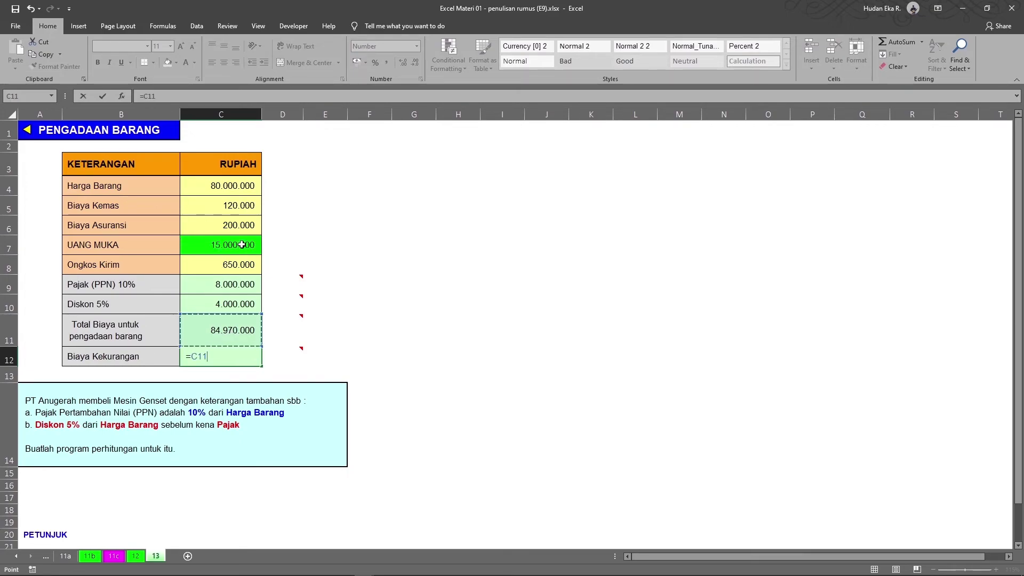
{"action": "type", "text": "-"}
{"action": "left_click", "coordinate": [242, 244]}
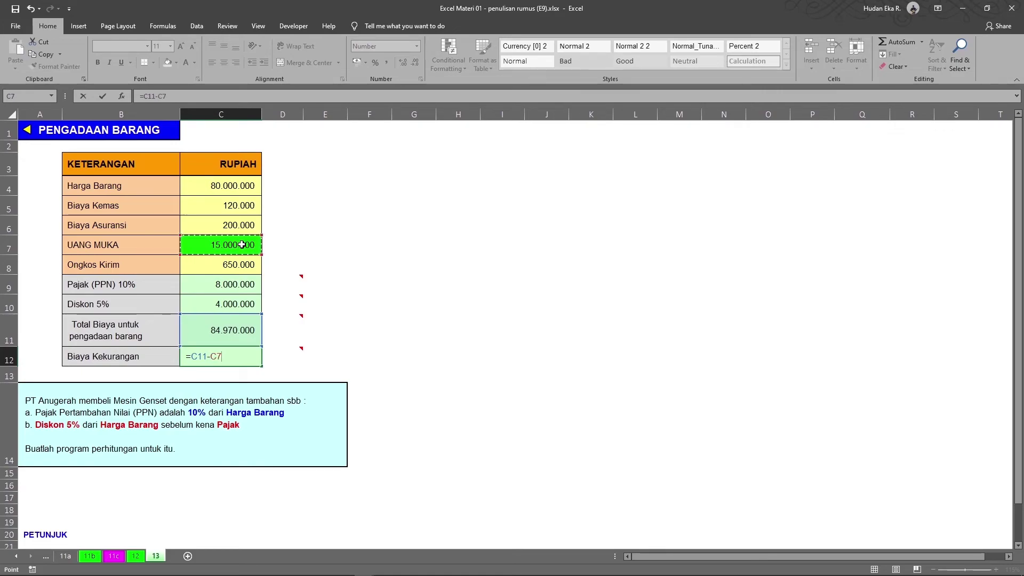
{"action": "key", "text": "Return"}
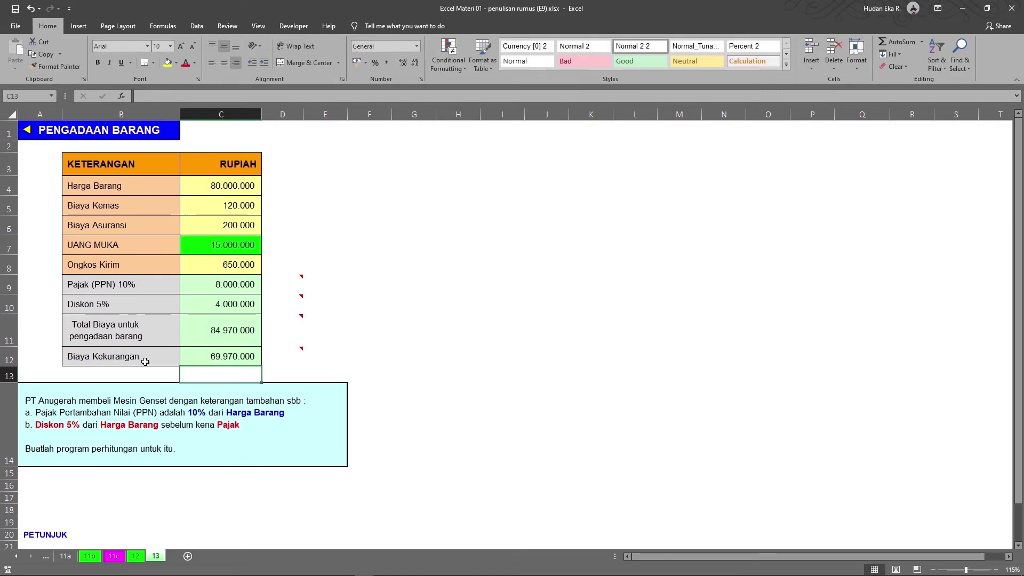
{"action": "left_click", "coordinate": [208, 357]}
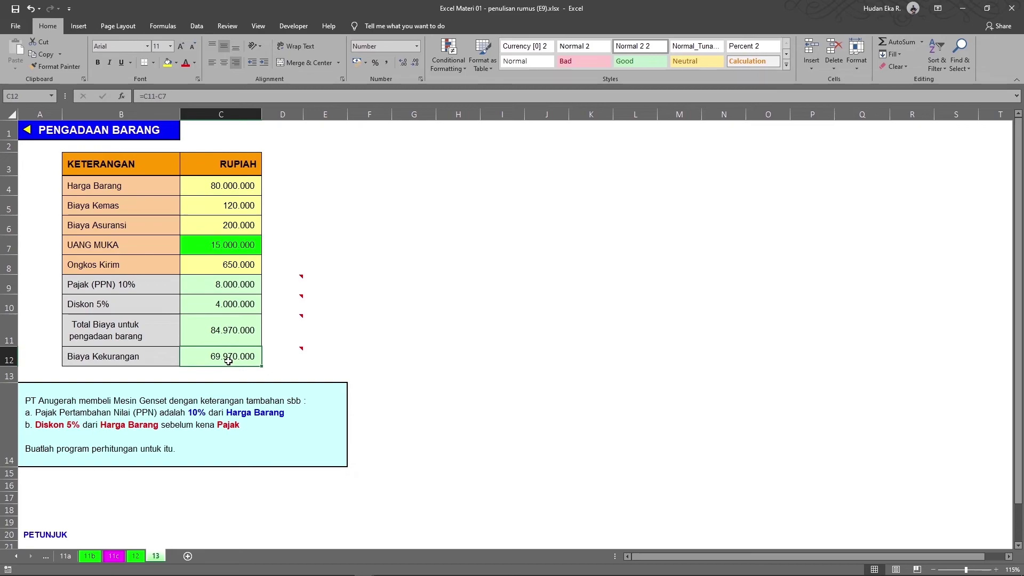